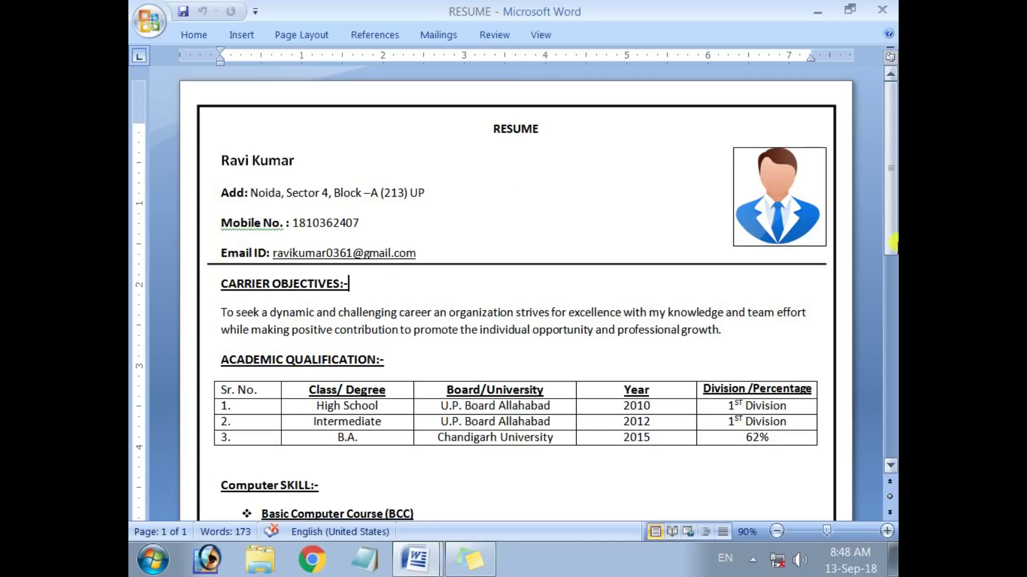
Scroll through the current RESUME document to review its contents
mouse_move(894, 216)
left_mouse_down()
mouse_move(894, 428)
mouse_move(894, 64)
left_mouse_up()
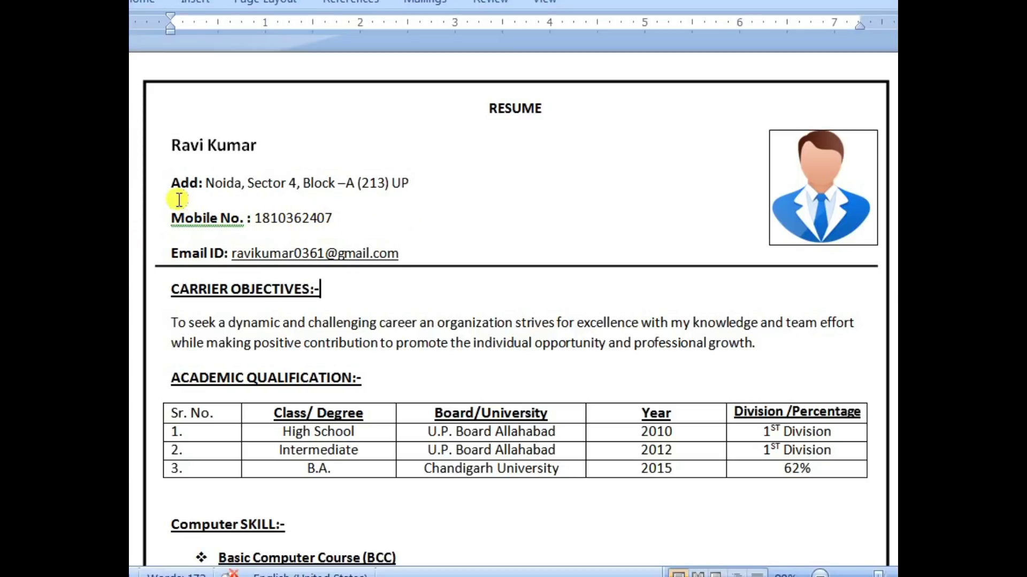
scroll(456, 191, "down", 1)
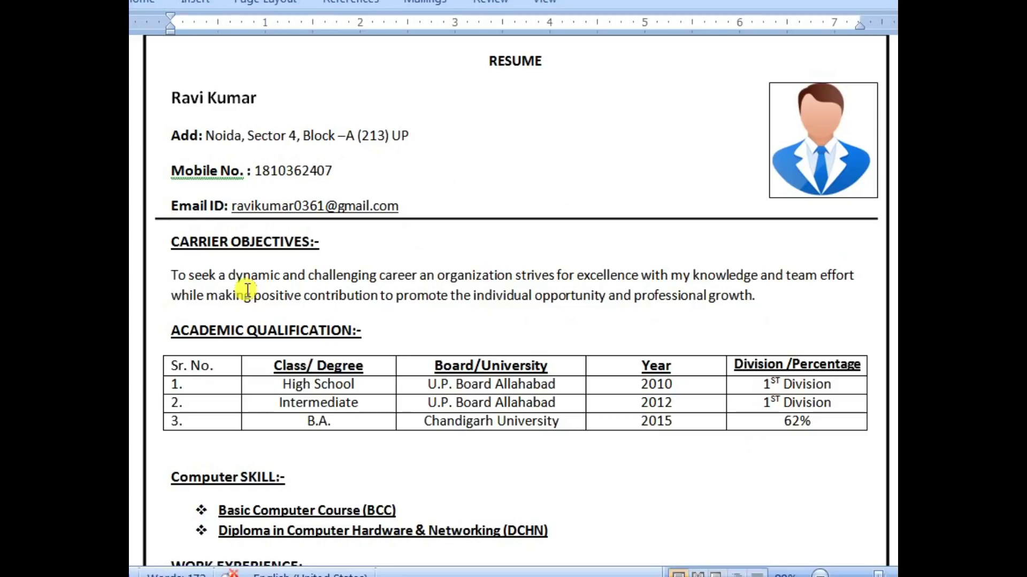
scroll(654, 313, "down", 1)
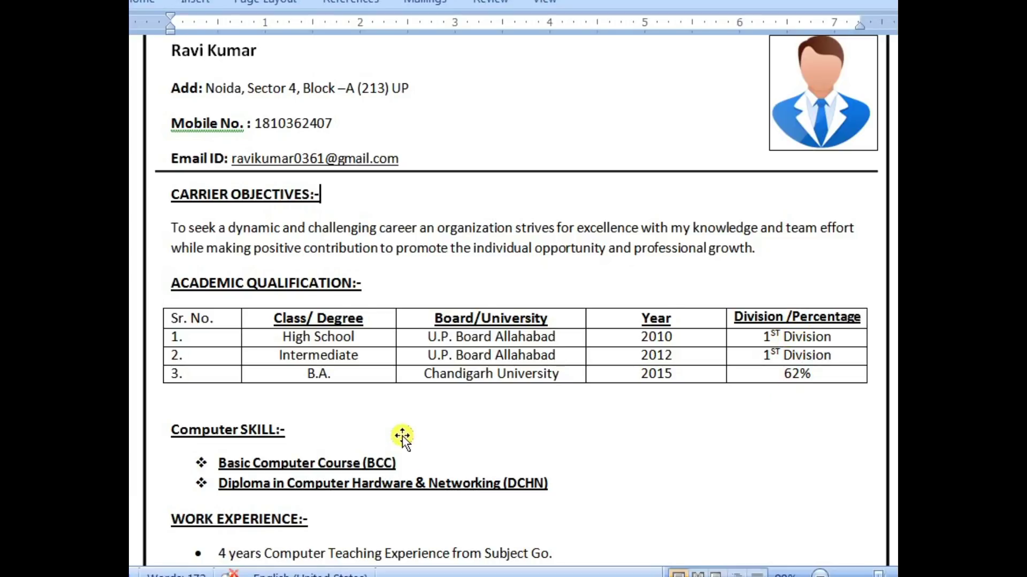
scroll(401, 435, "down", 1)
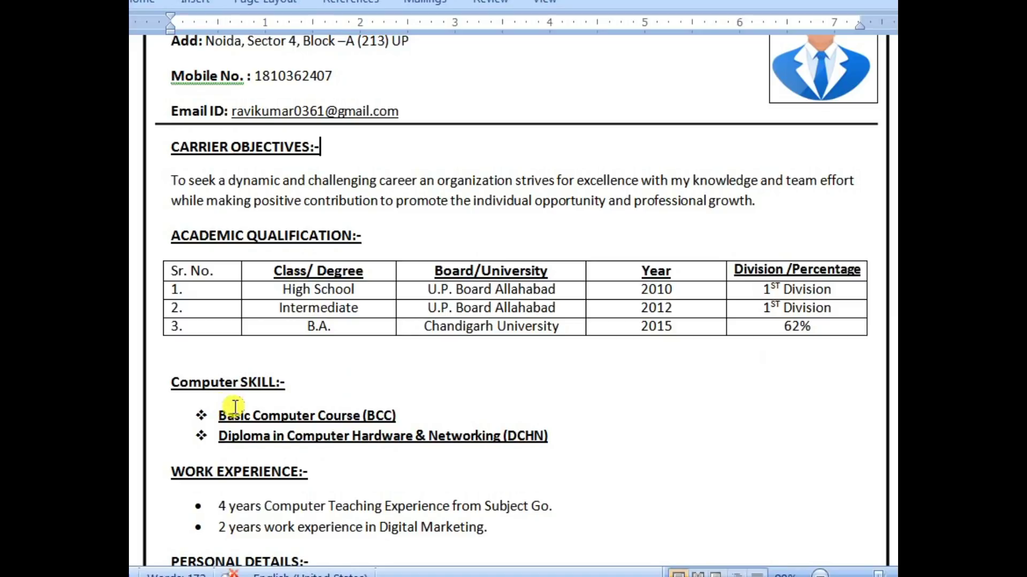
scroll(314, 394, "down", 3)
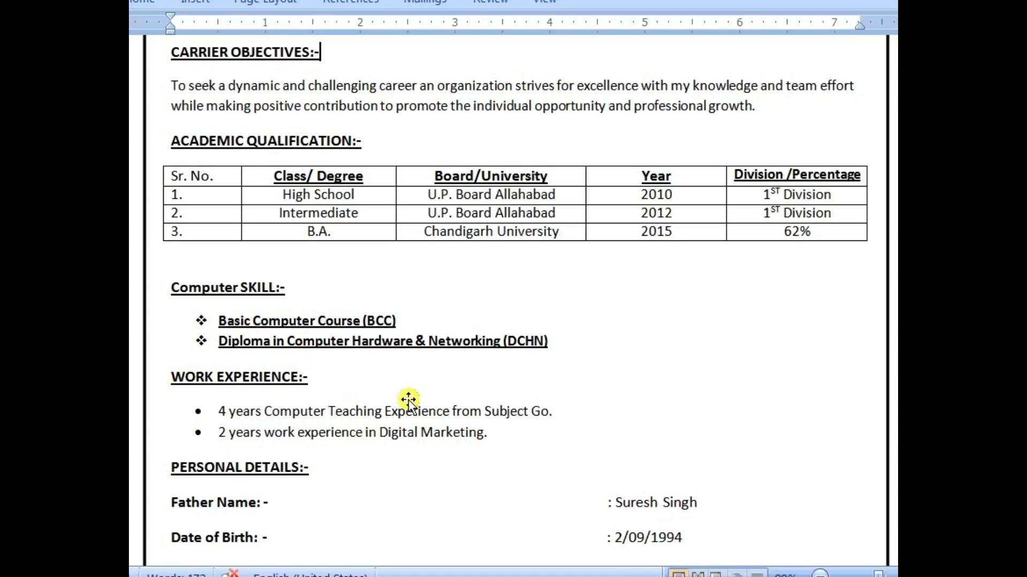
scroll(408, 399, "down", 2)
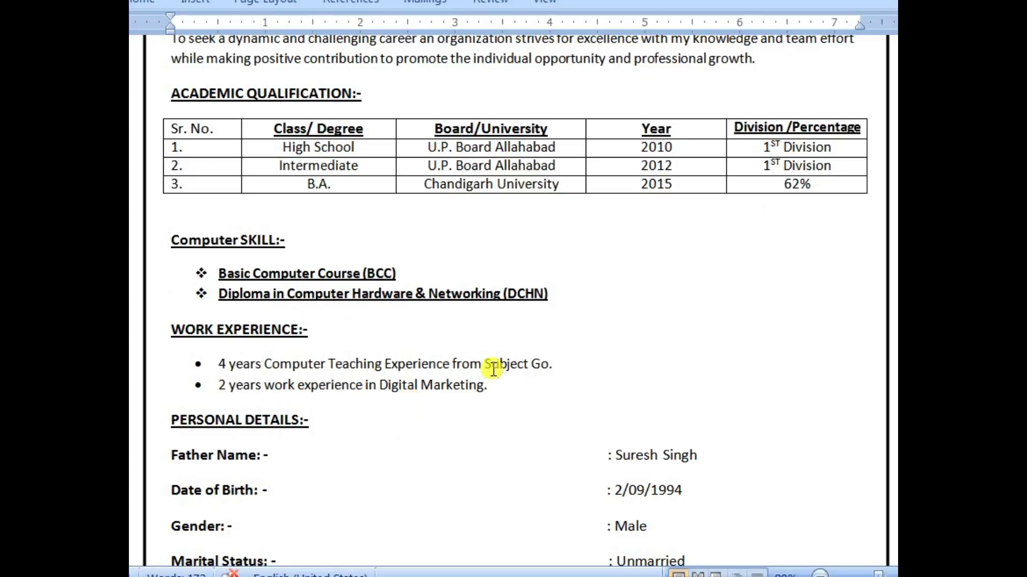
scroll(490, 369, "down", 2)
scroll(257, 401, "down", 4)
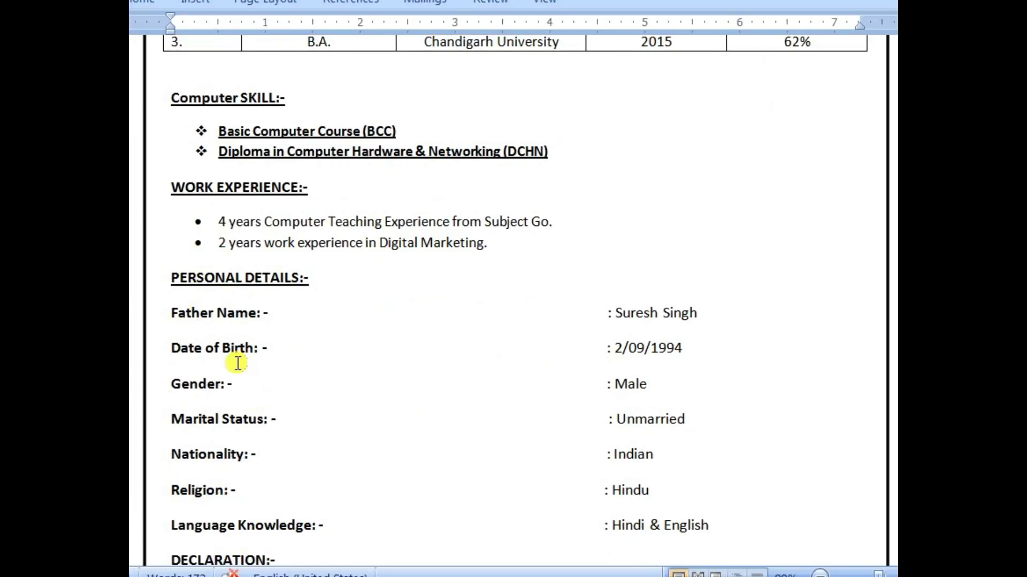
scroll(280, 441, "down", 1)
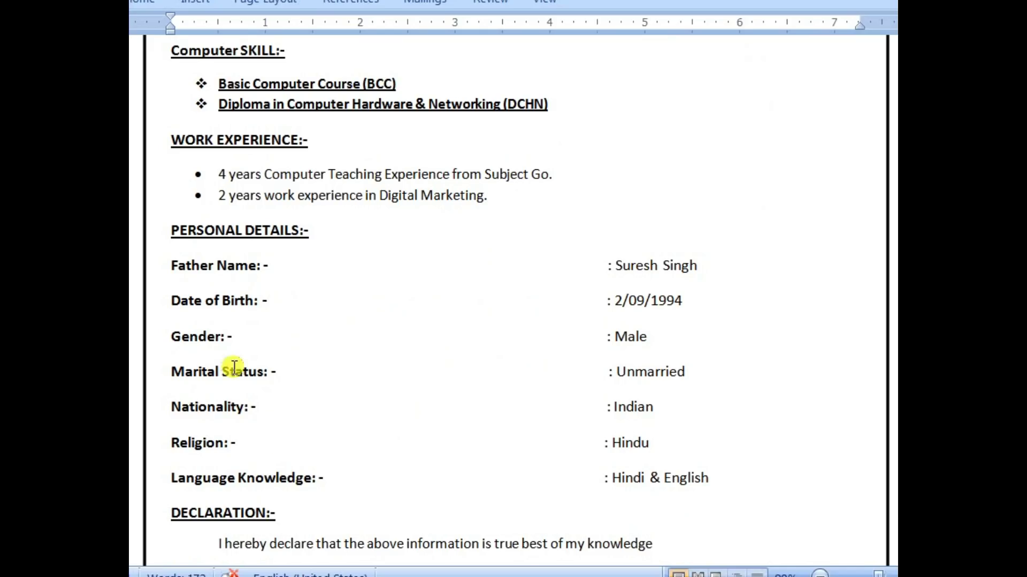
scroll(296, 365, "down", 1)
scroll(236, 420, "down", 1)
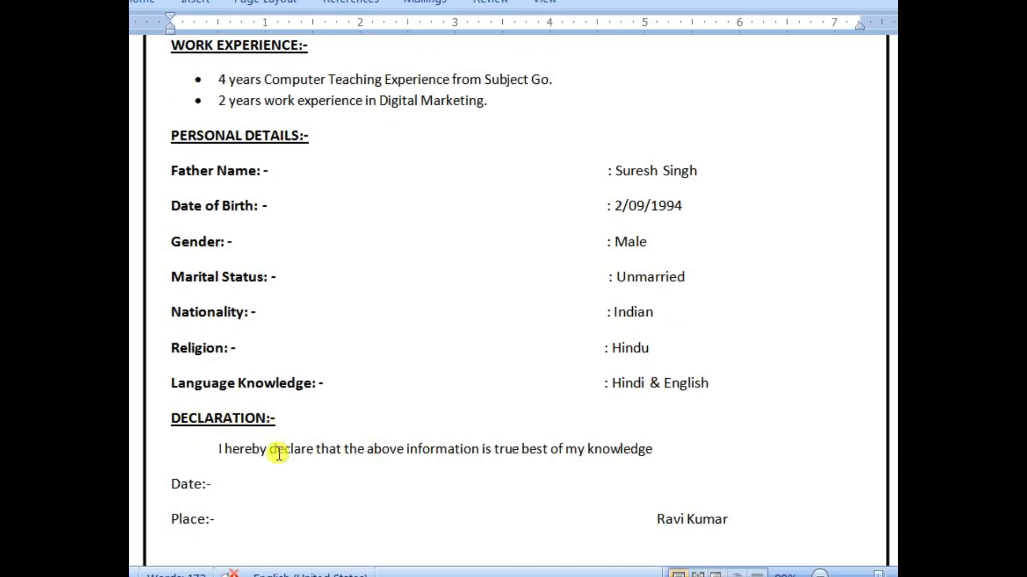
scroll(426, 456, "down", 1)
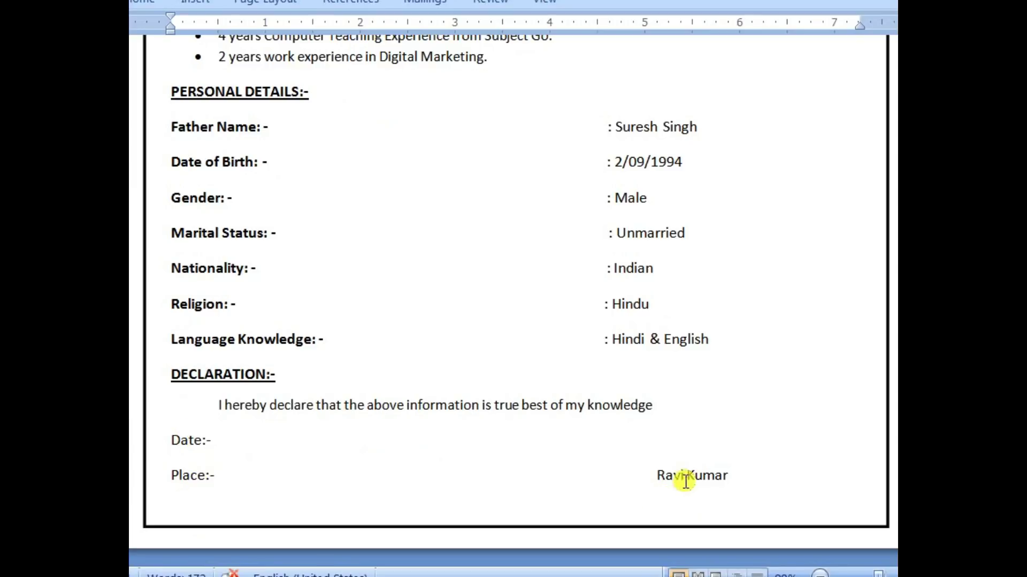
scroll(751, 476, "up", 3)
scroll(751, 477, "up", 3)
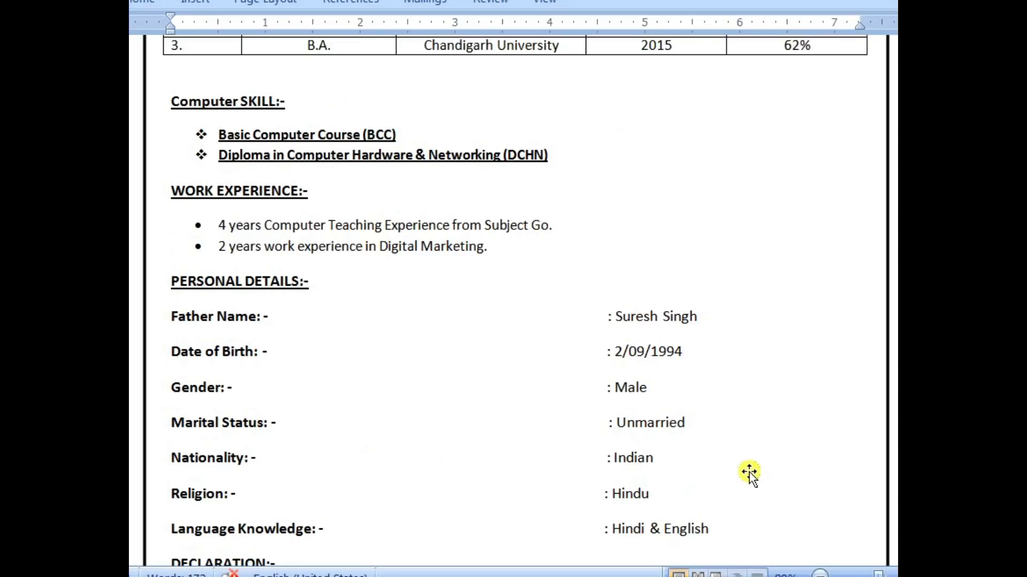
scroll(751, 475, "up", 9)
scroll(745, 465, "up", 4)
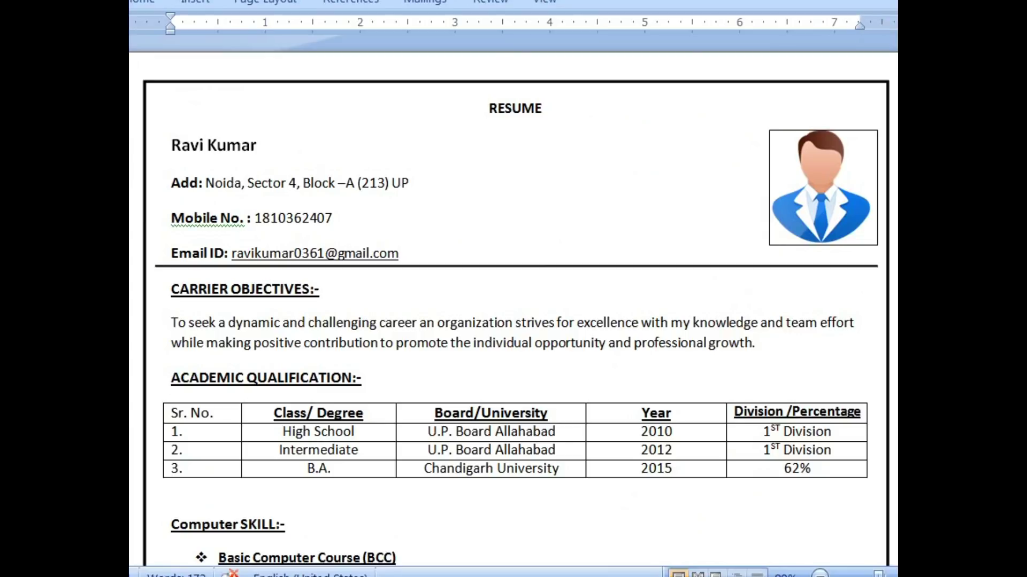
Switch from the RESUME document to the open Simple RESUME document
key("super+d")
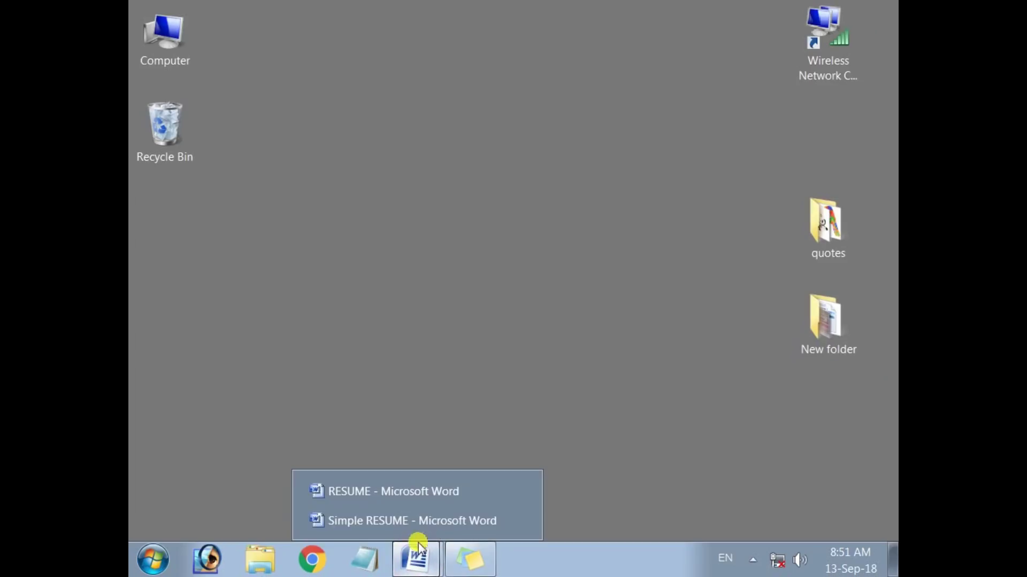
left_click(412, 489)
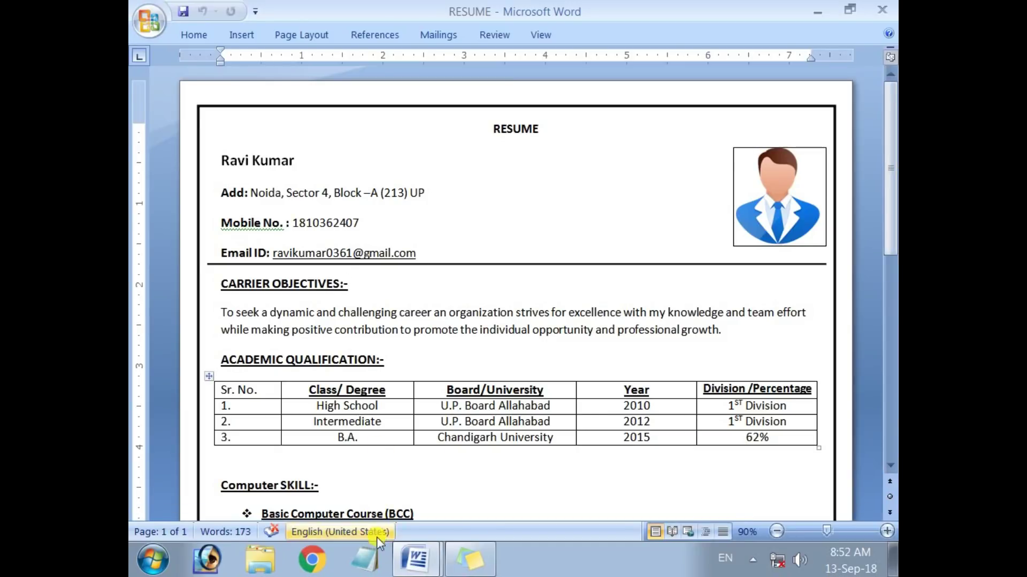
left_click(420, 551)
left_click(401, 520)
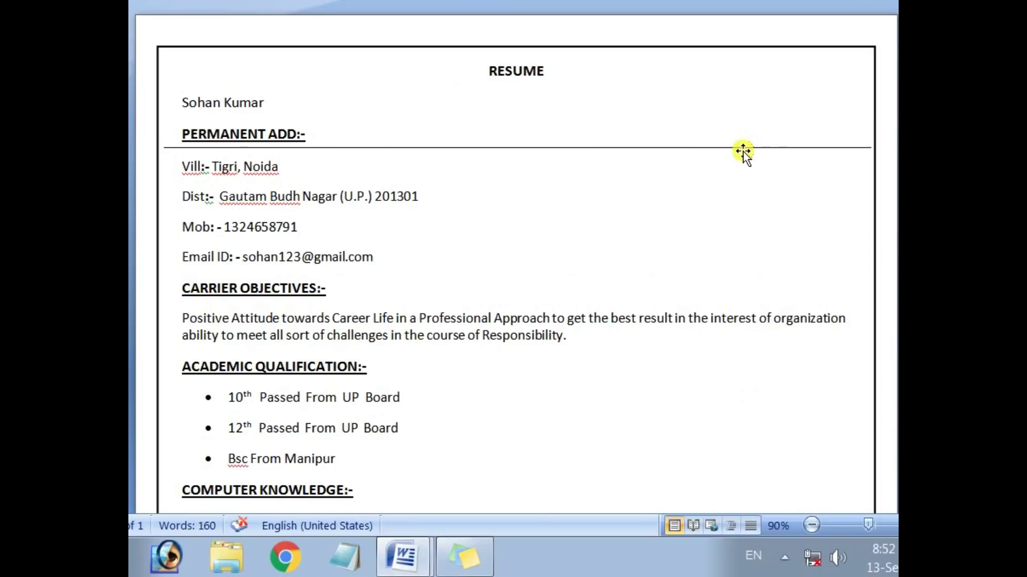
Scroll down and back up through the Simple RESUME document
scroll(532, 371, "down", 3)
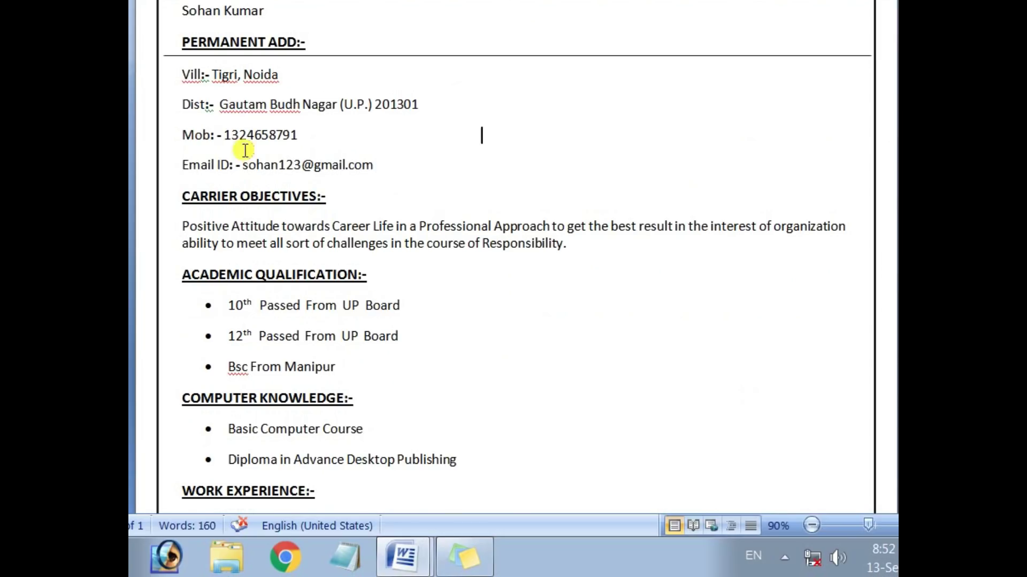
scroll(505, 343, "down", 1)
scroll(504, 342, "down", 3)
scroll(504, 343, "down", 3)
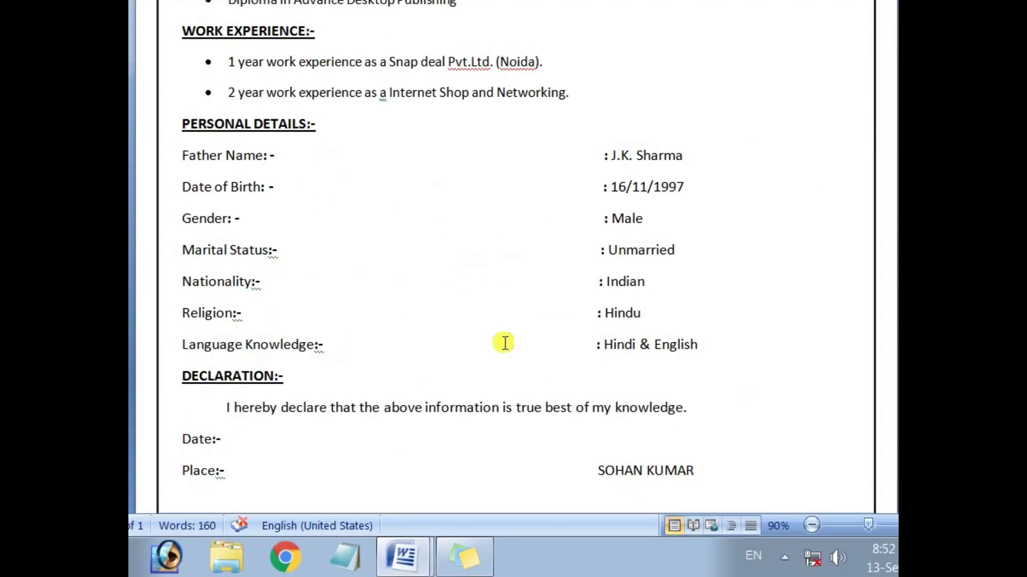
scroll(504, 343, "up", 2)
scroll(505, 342, "up", 3)
scroll(504, 343, "up", 10)
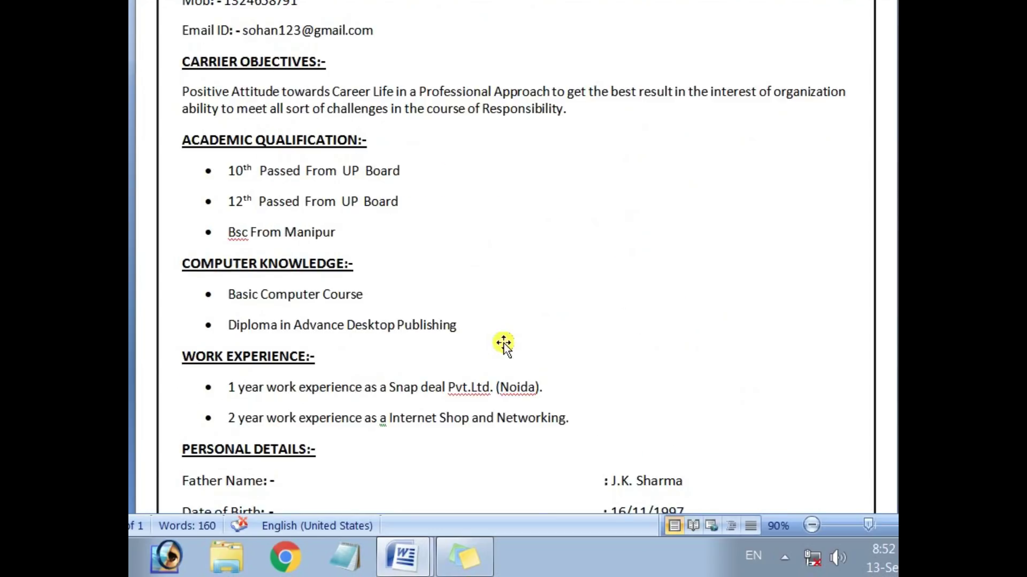
scroll(503, 344, "up", 5)
scroll(503, 344, "up", 1)
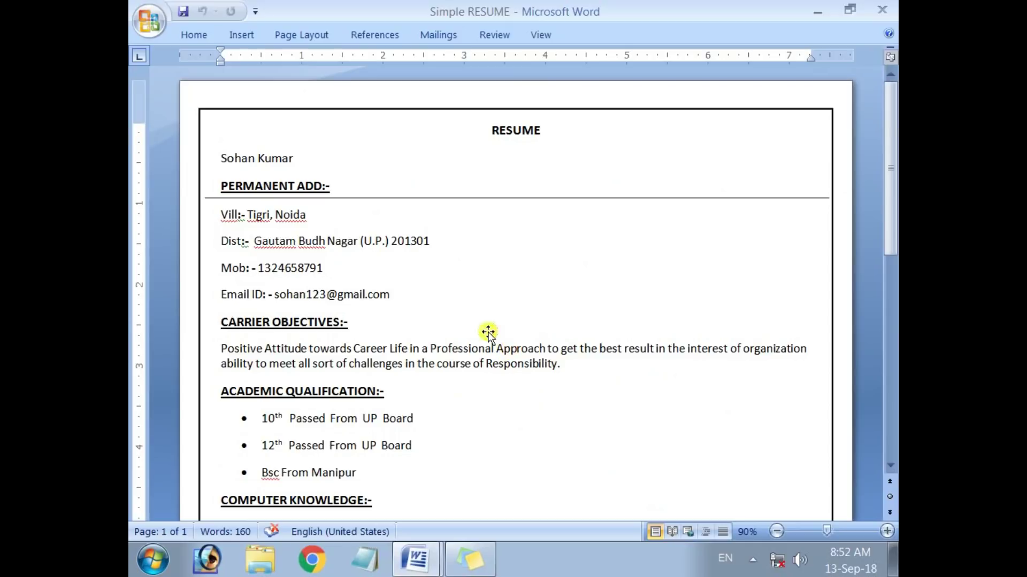
Minimize both resumes and launch Word 2007 from Start > All Programs > Microsoft Office
left_click(814, 8)
left_click(814, 9)
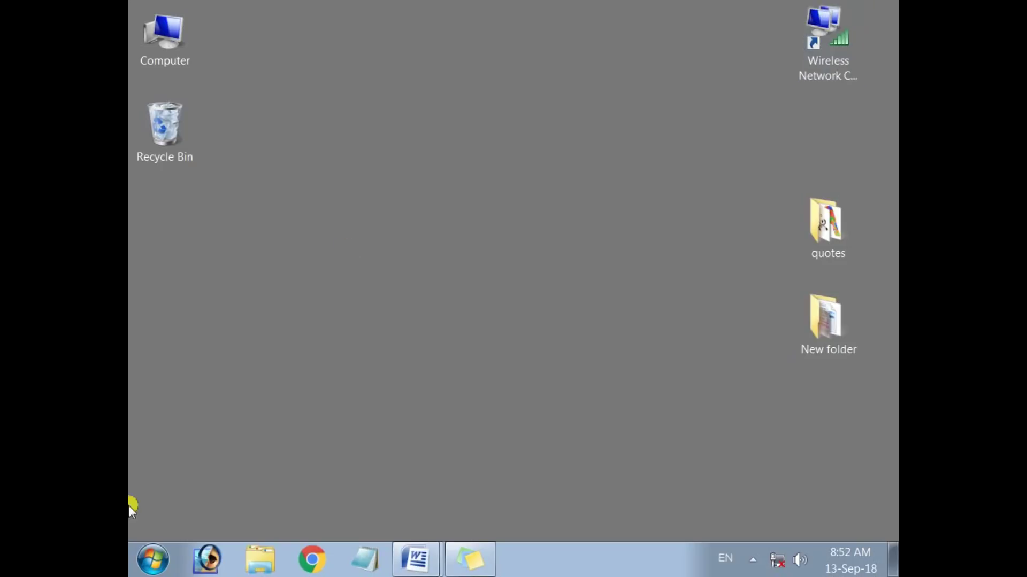
left_click(153, 559)
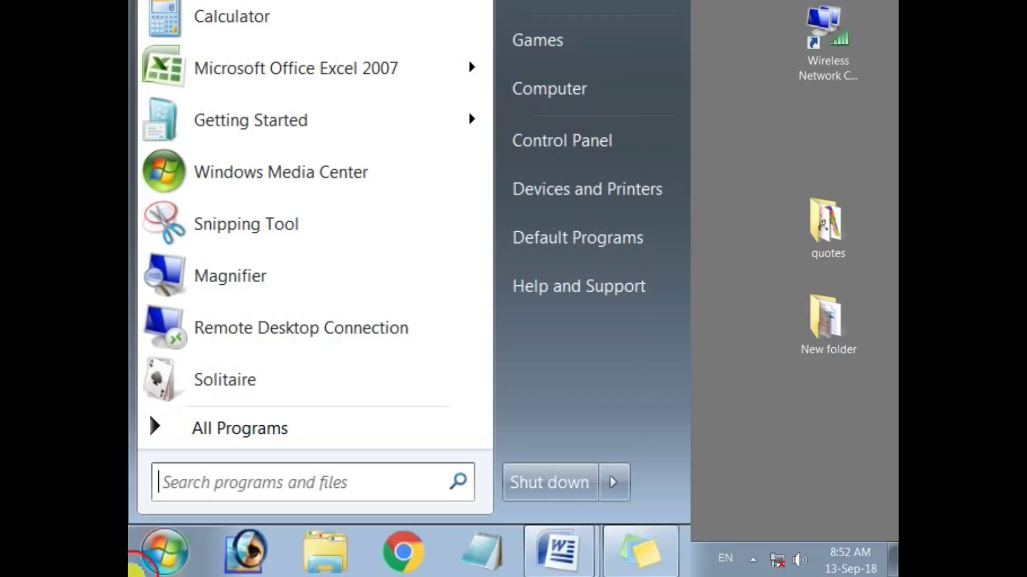
left_click(257, 430)
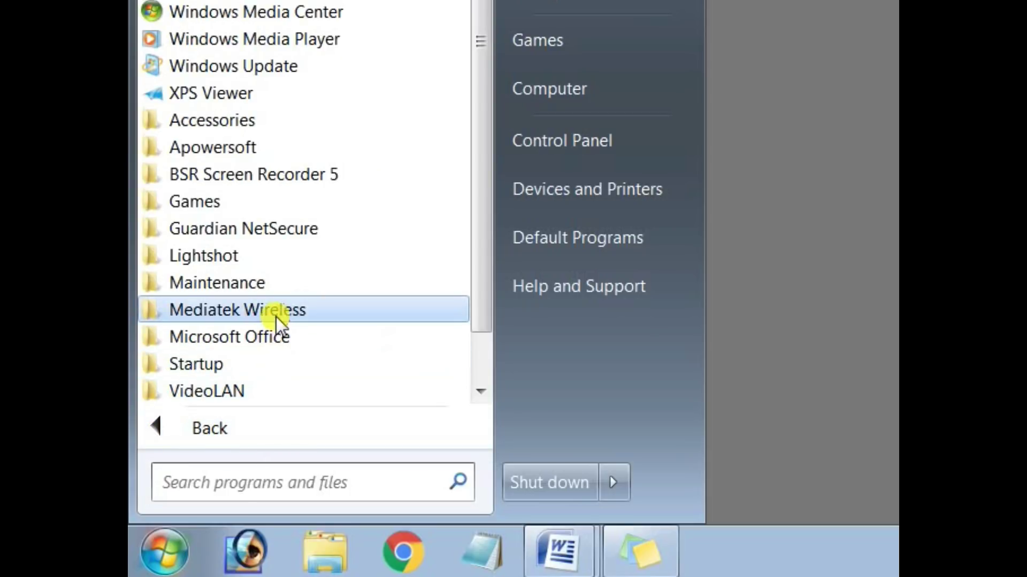
left_click(278, 338)
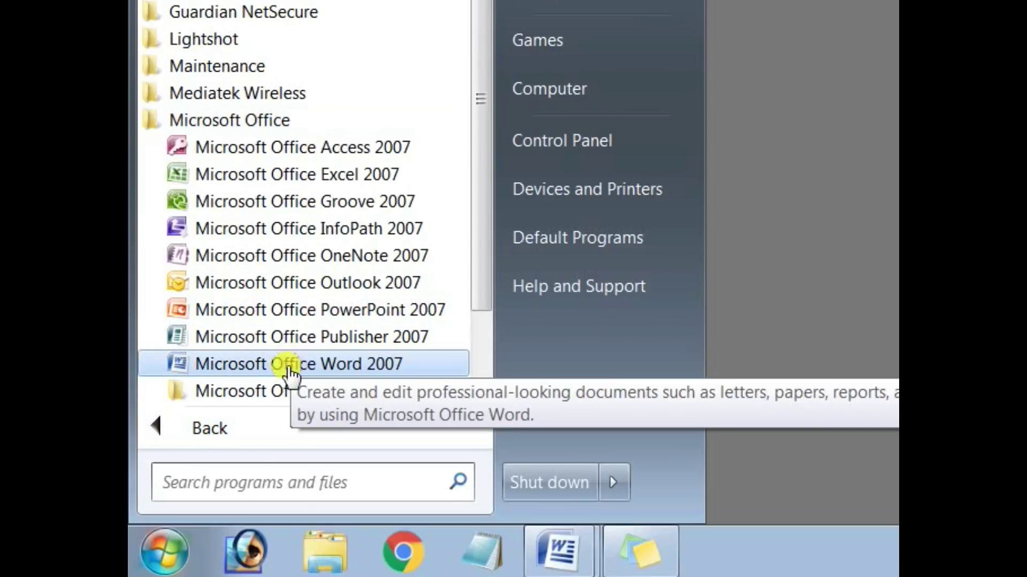
left_click(376, 369)
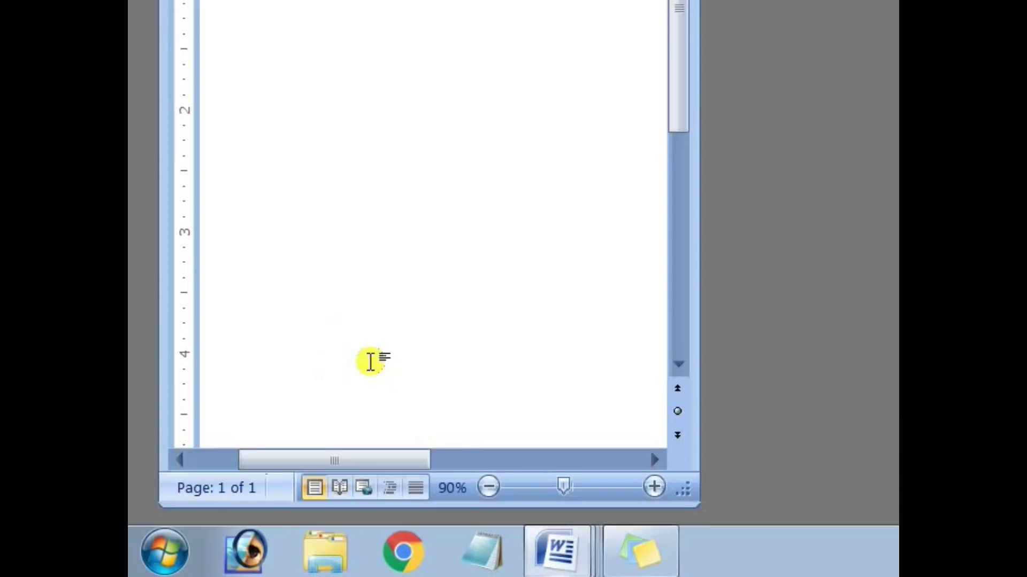
Maximize the new Word window and uncheck Minimize the Ribbon so it stays visible
left_click(463, 44)
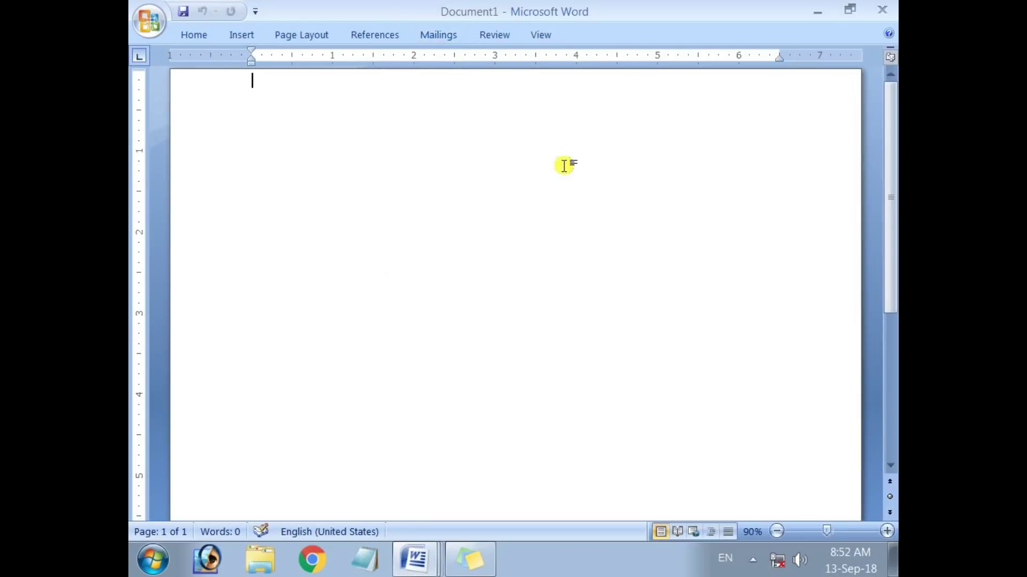
right_click(531, 37)
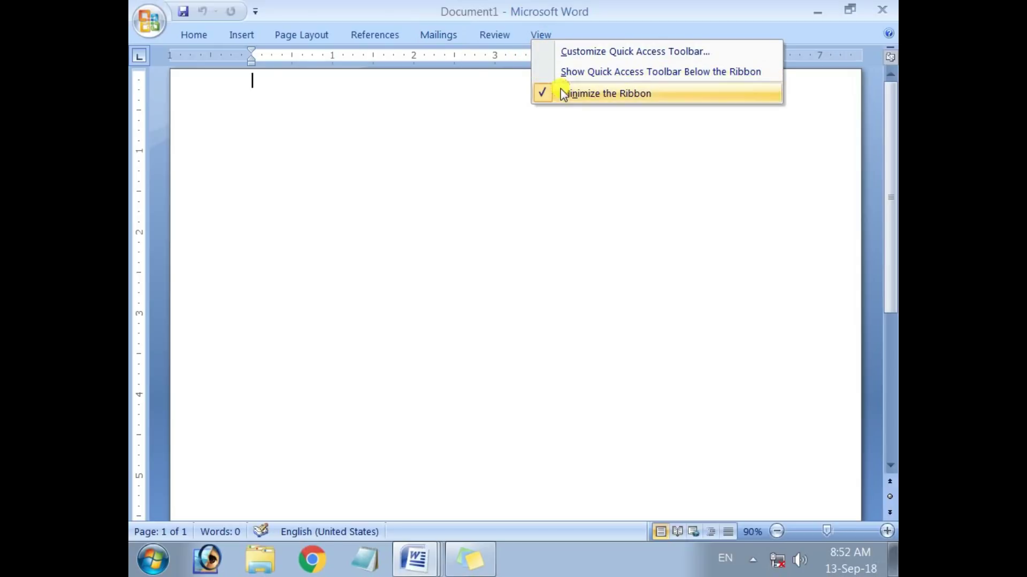
left_click(560, 93)
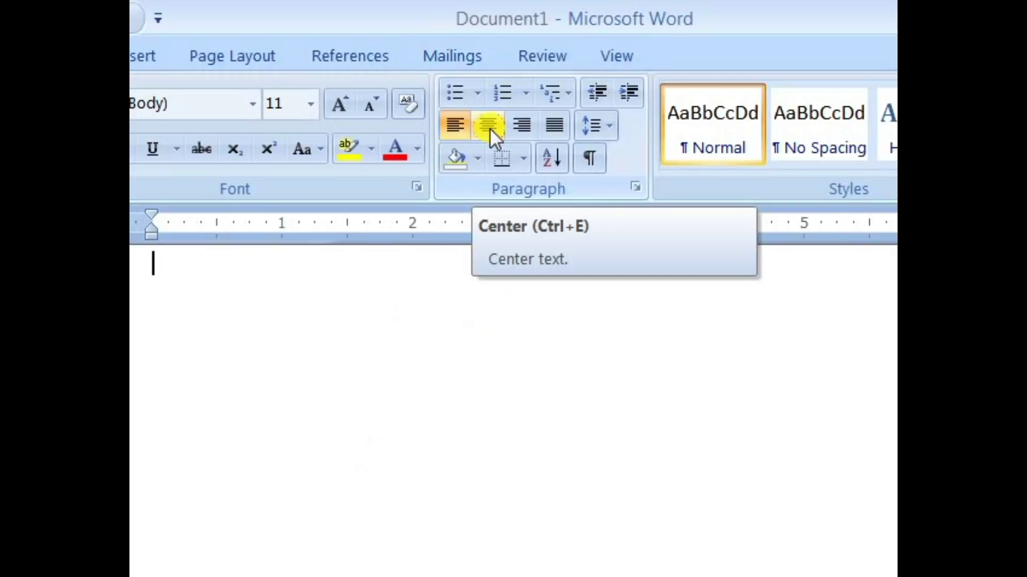
Type a centered title 'Resume' and change it to UPPERCASE with Change Case
left_click(489, 127)
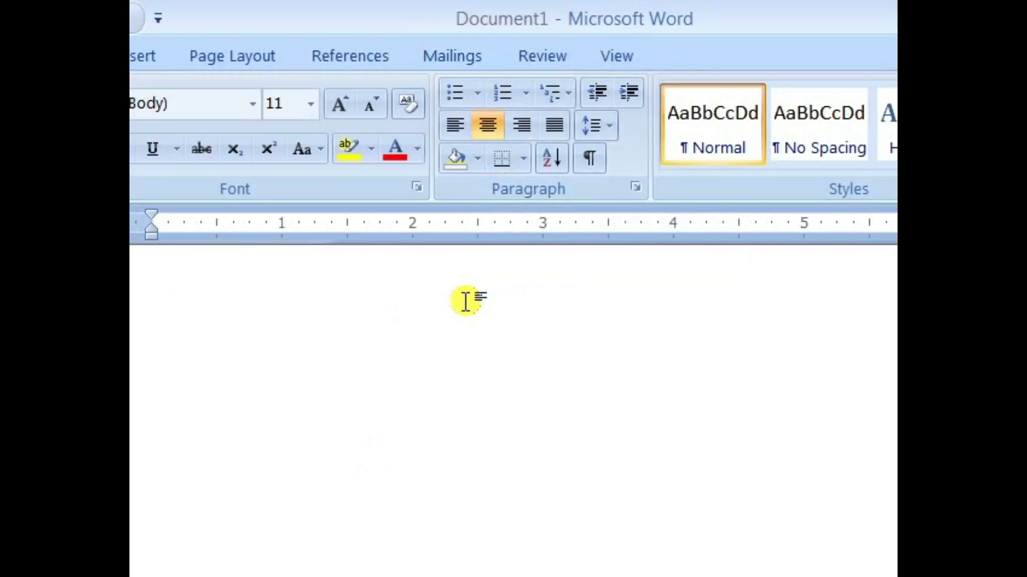
type("Resu")
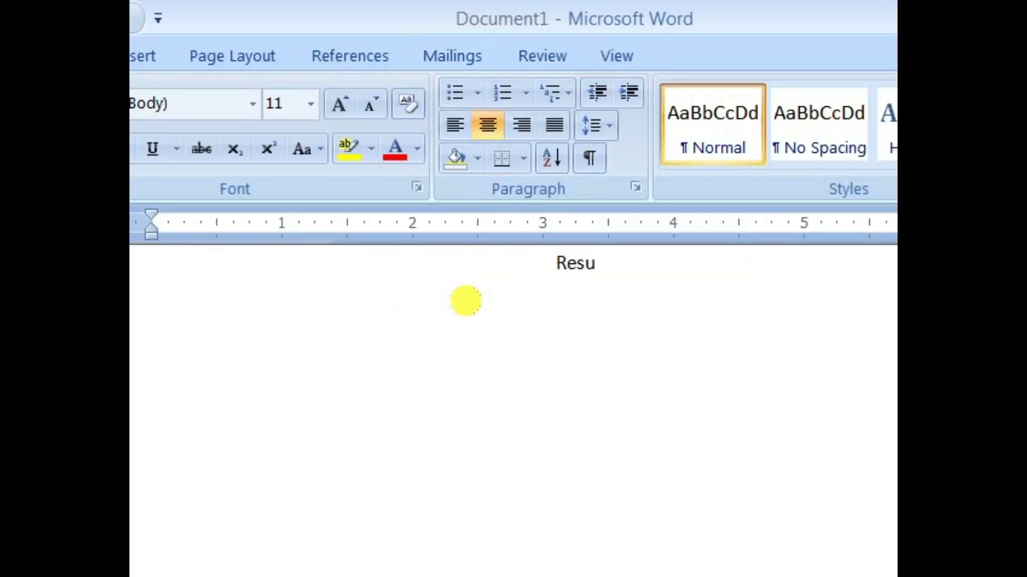
type("me")
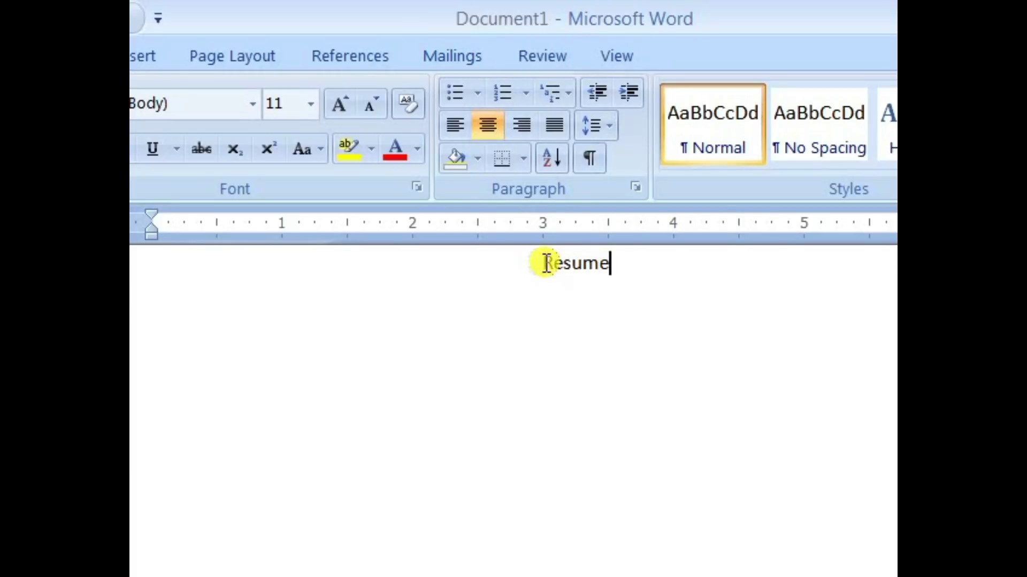
left_click_drag(615, 263, 538, 265)
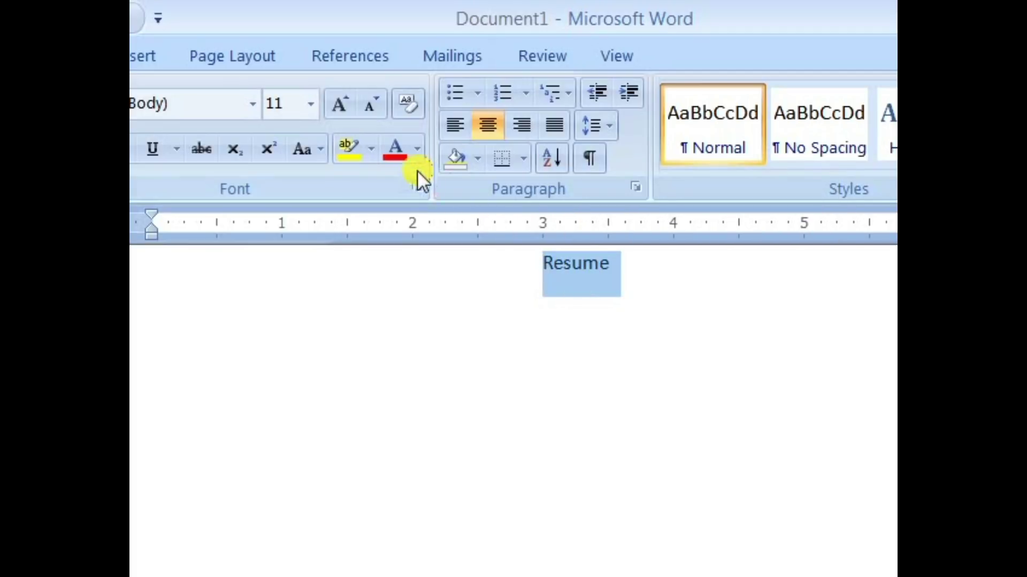
left_click(318, 144)
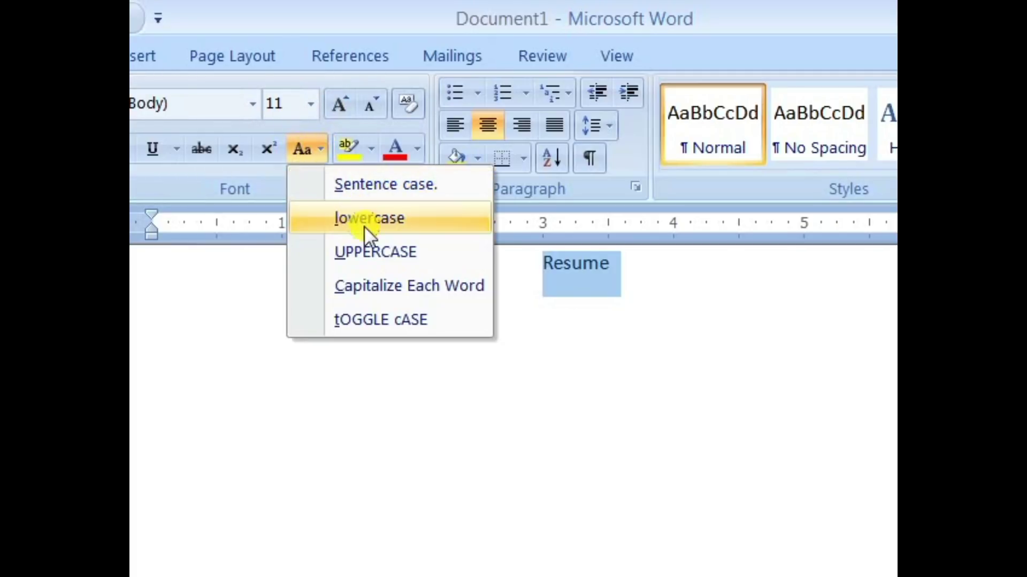
left_click(388, 251)
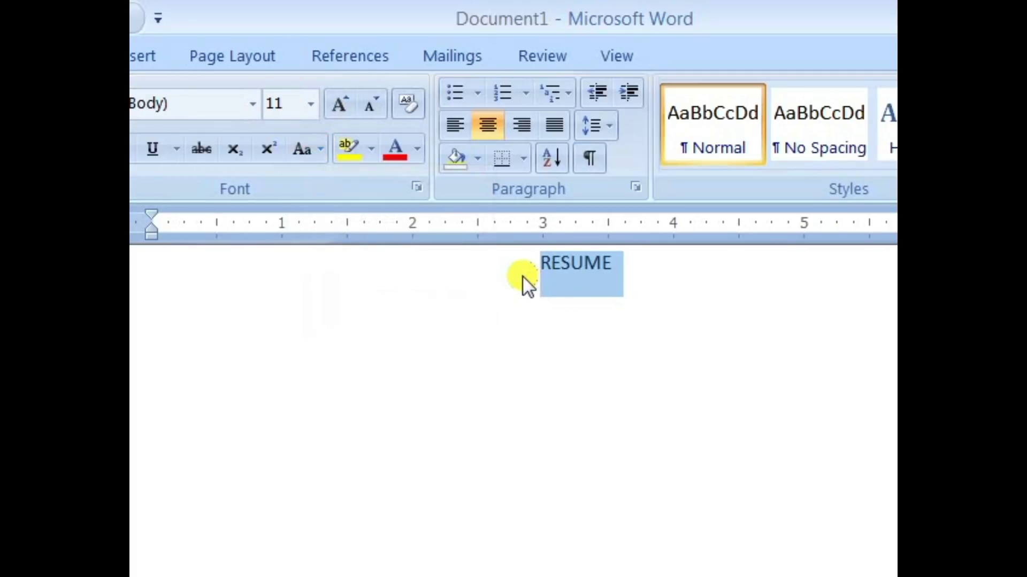
Put the caret after RESUME and start a new line below it
left_click(625, 270)
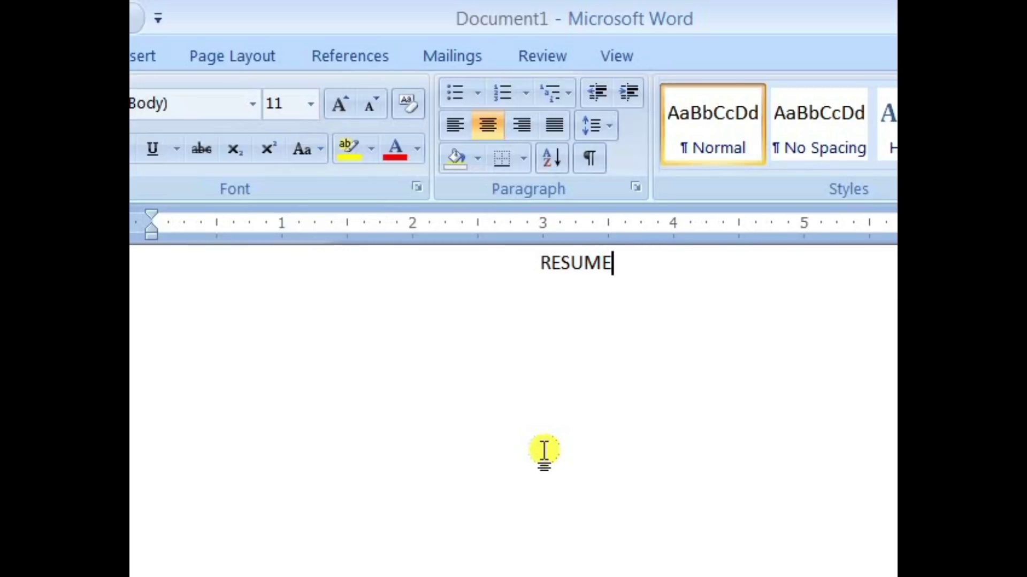
left_click_drag(674, 198, 581, 208)
left_click(614, 354)
key("Return")
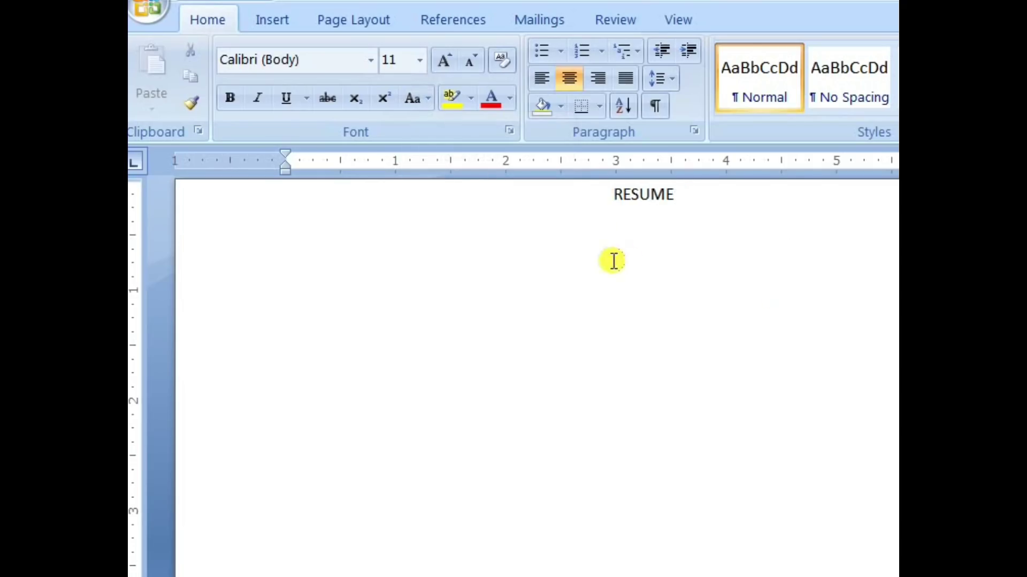
Left-align and type the applicant's name with a capitalised surname, then a 'Mobile No.' line with their number
left_click(544, 82)
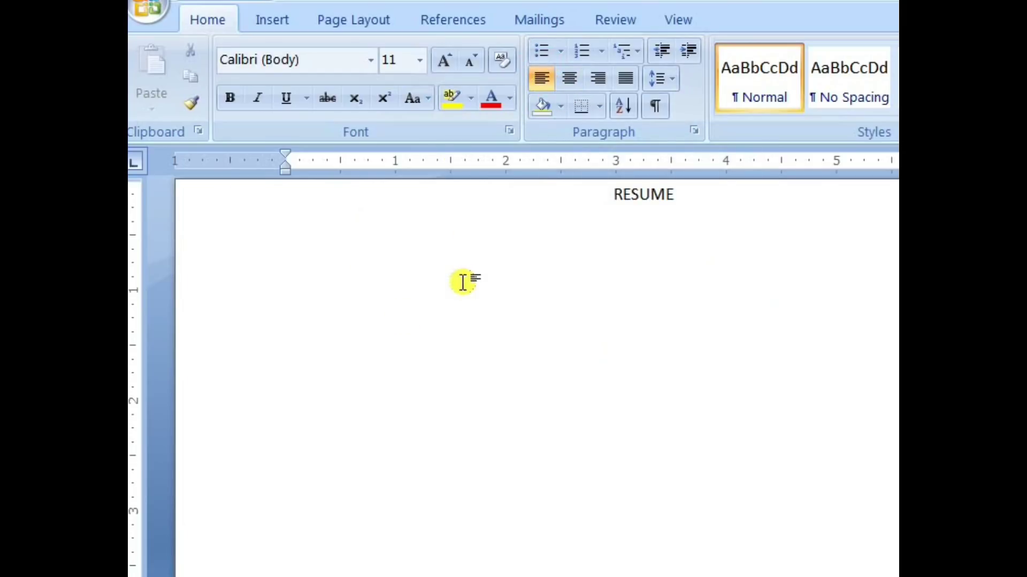
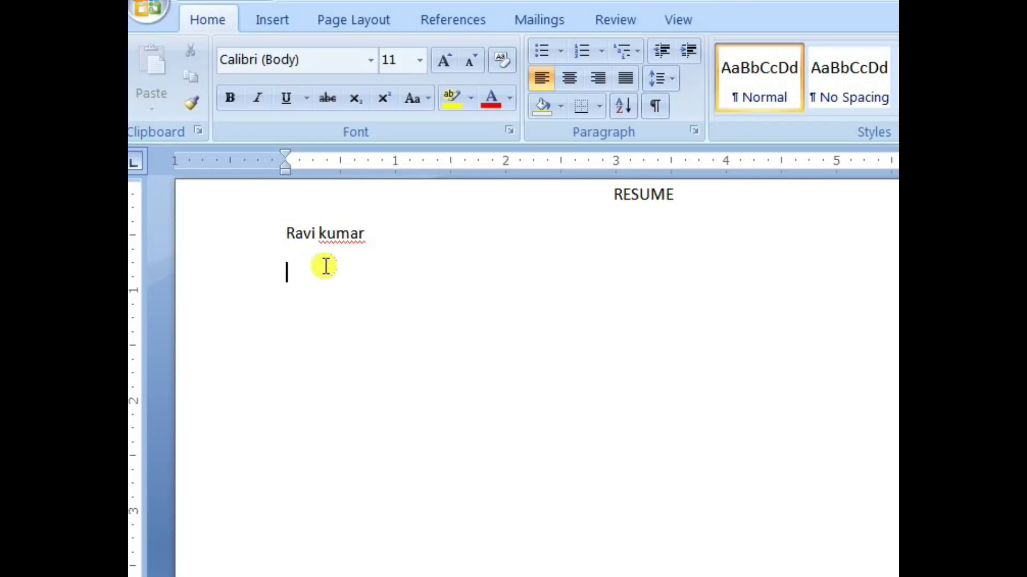
right_click(336, 233)
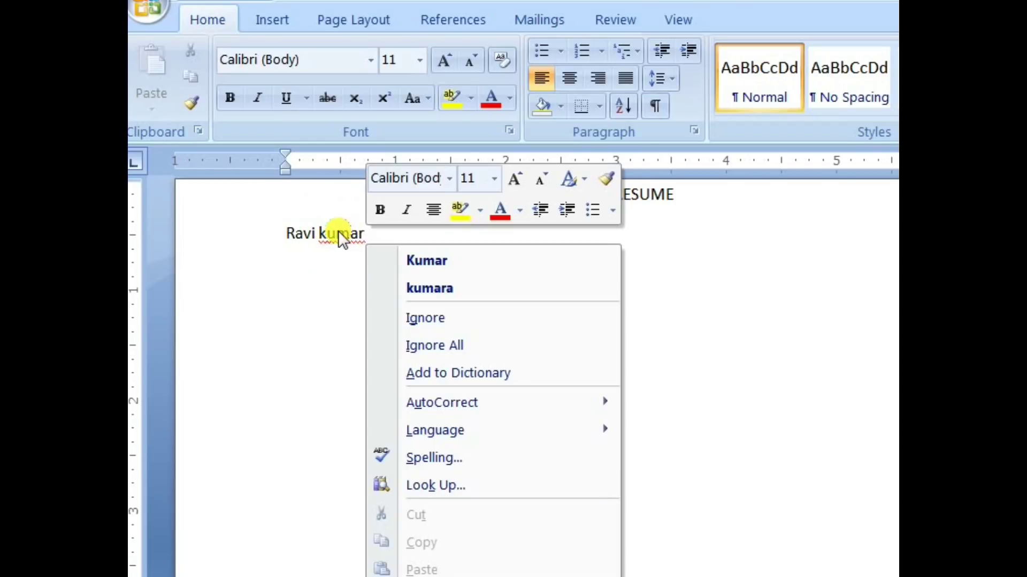
left_click(434, 263)
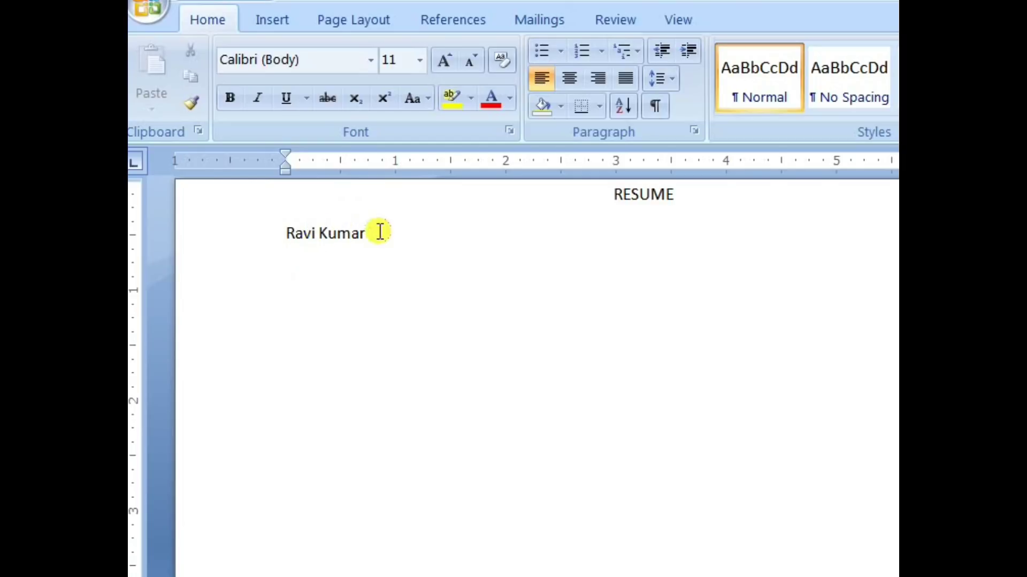
key("Return")
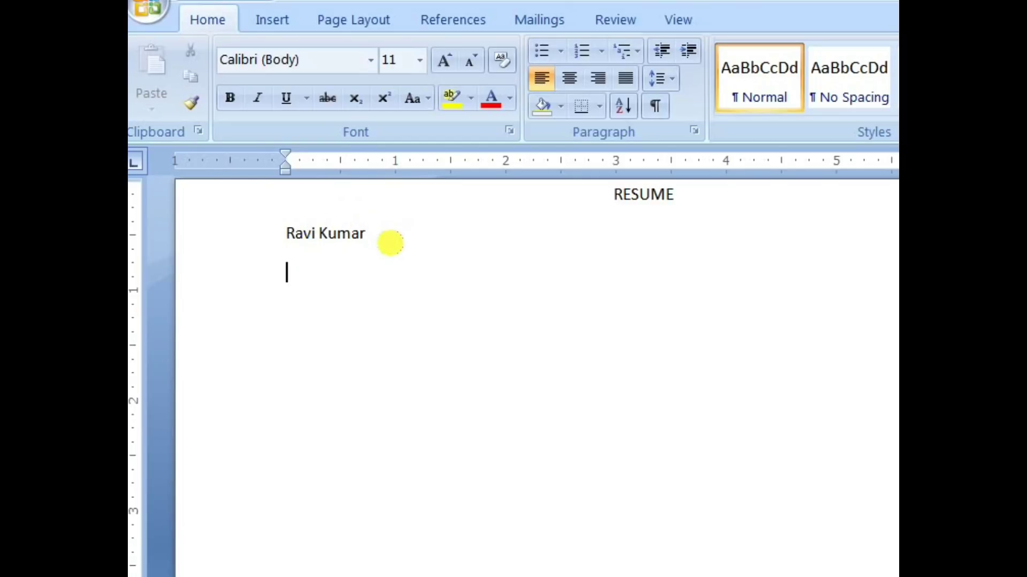
type("Mo")
type("bile ")
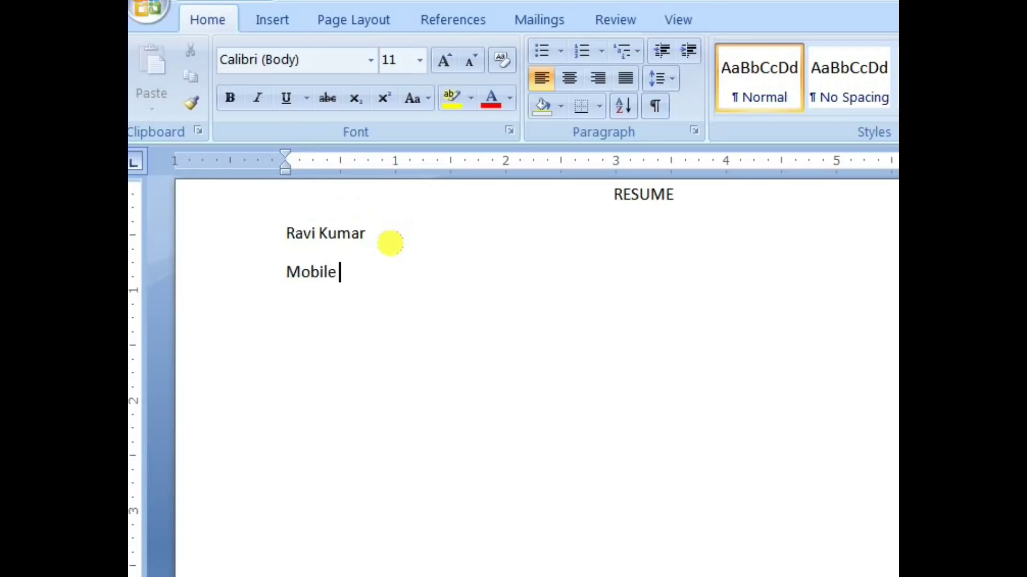
type("No. ")
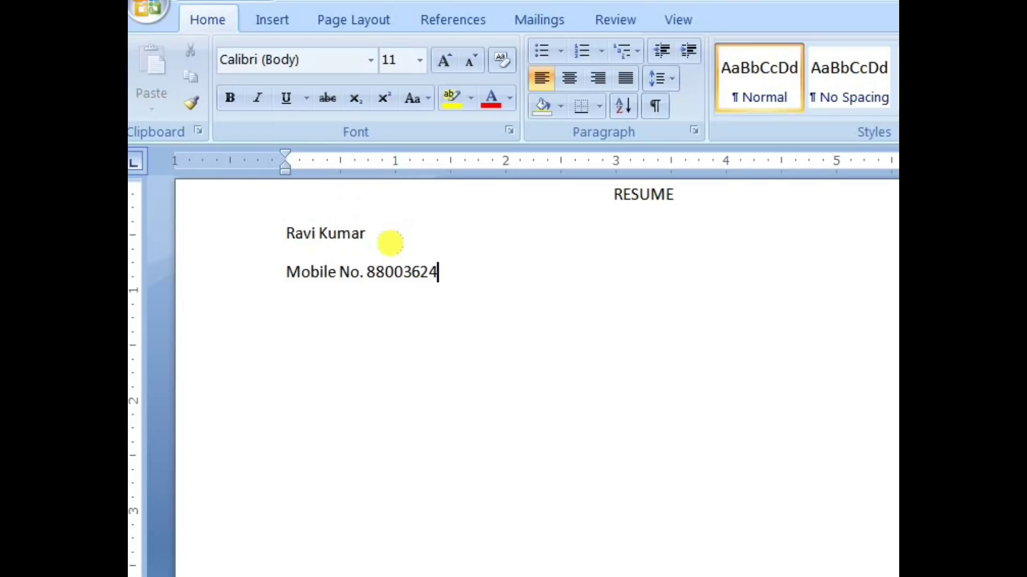
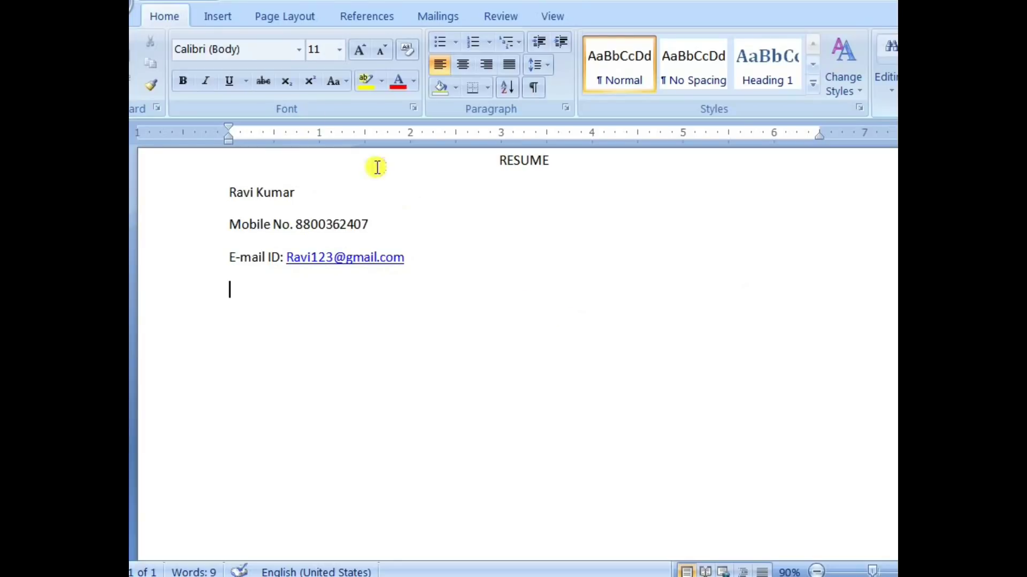
Draw a straight horizontal line across the page below the e-mail line
left_click(219, 15)
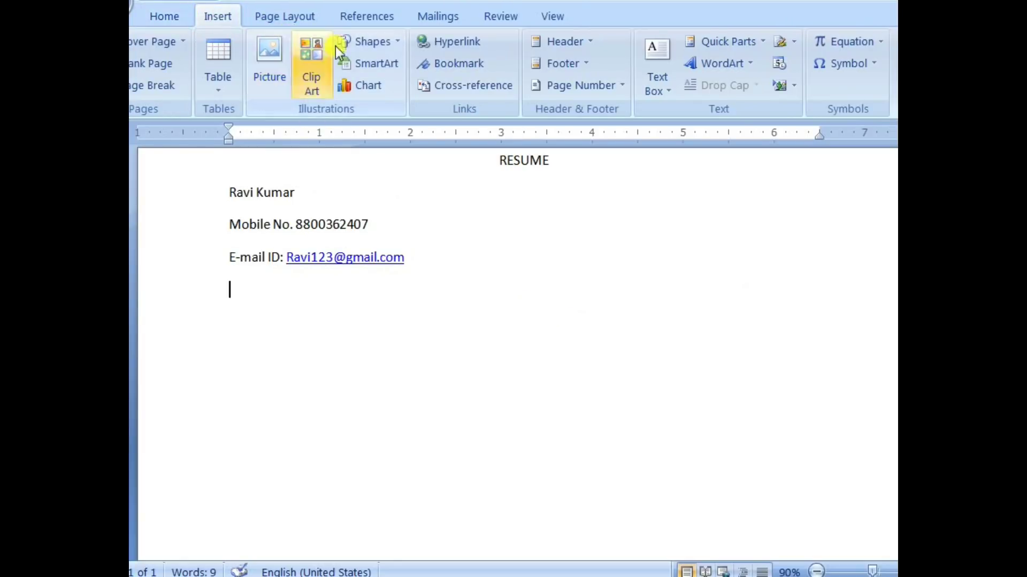
left_click(383, 46)
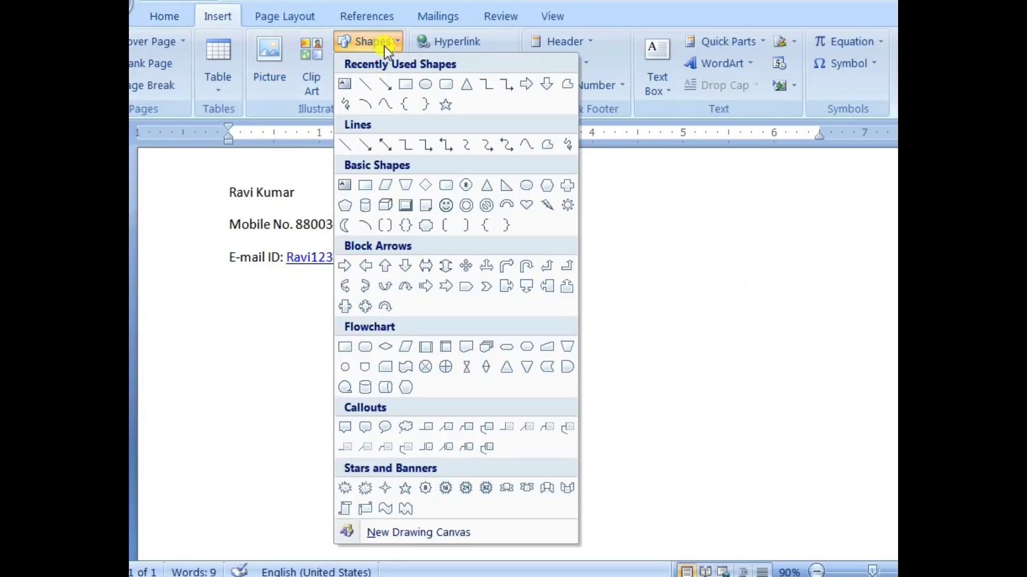
left_click(366, 89)
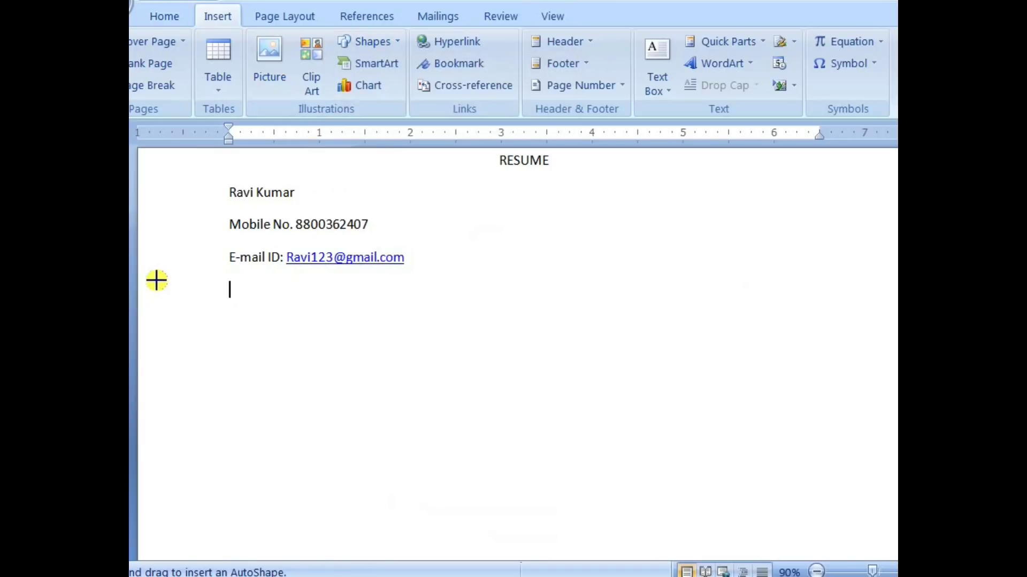
mouse_move(157, 280)
left_mouse_down()
mouse_move(778, 276)
mouse_move(890, 286)
left_mouse_up()
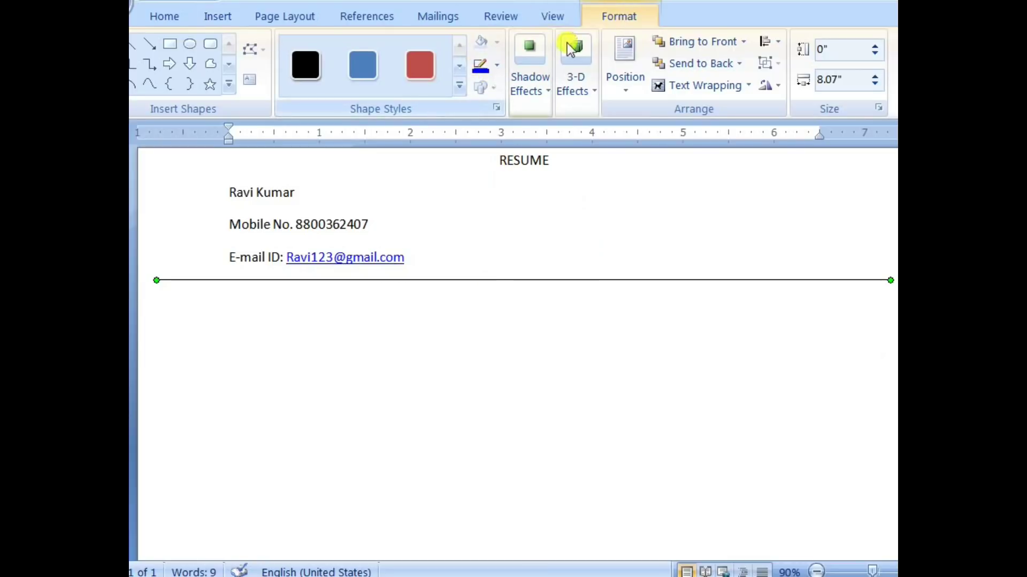
Set the line's outline weight to 2¼ pt and nudge it slightly up
left_click(497, 65)
mouse_move(465, 364)
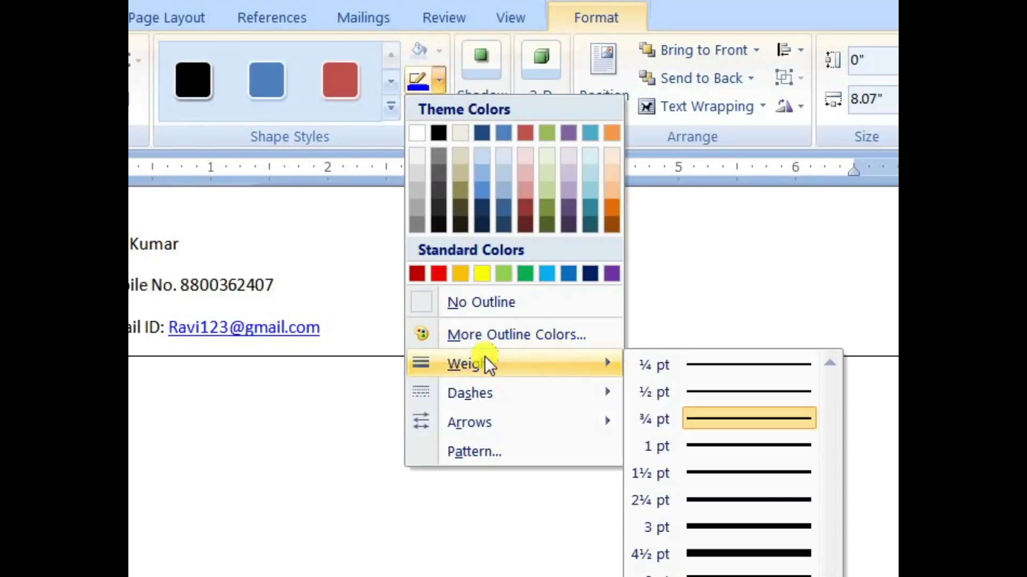
left_click(760, 500)
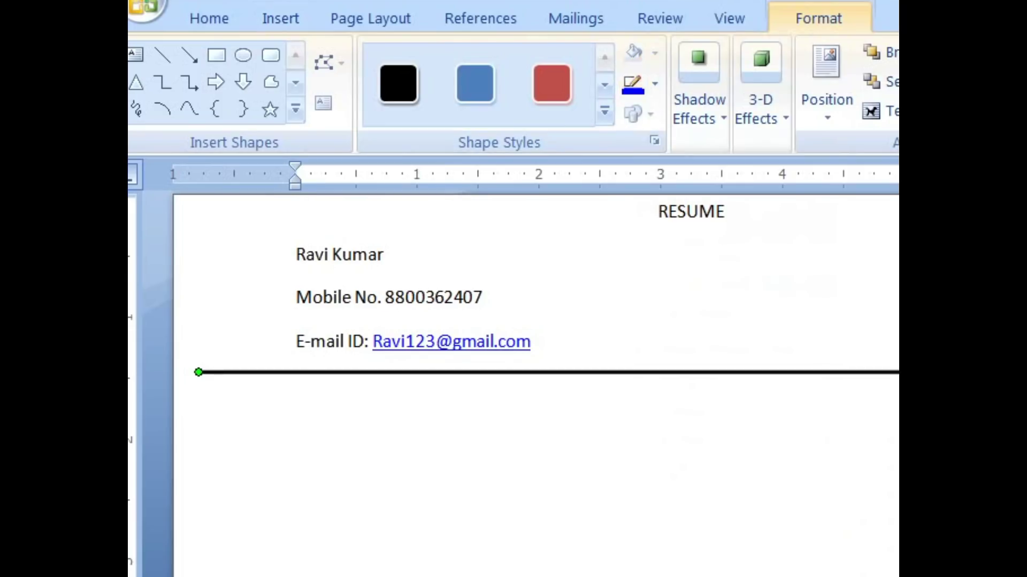
key("Up")
key("Up")
key("Up")
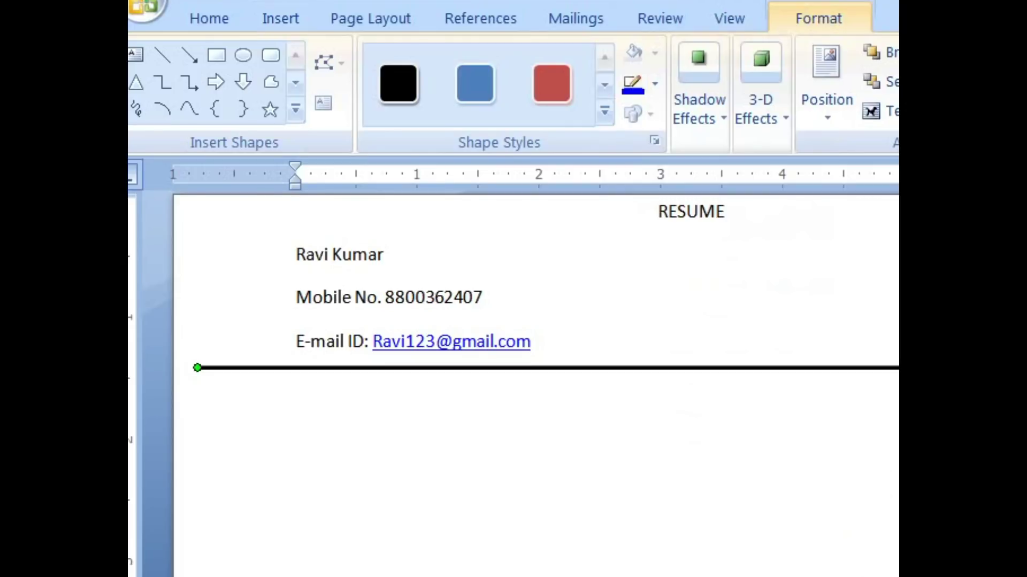
left_click(866, 415)
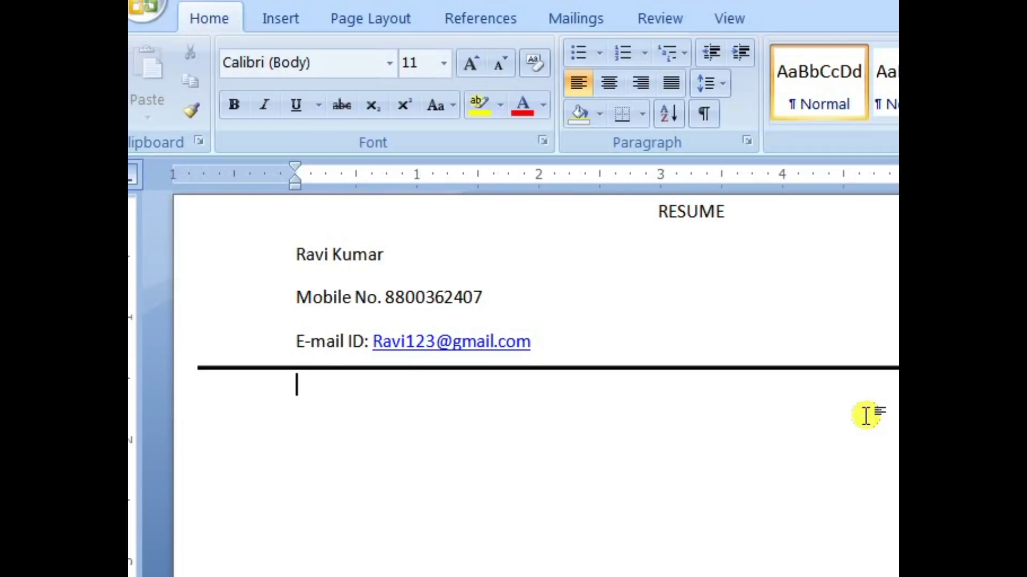
Type the heading 'CARRIER OBJECTIVES:-' directly under the horizontal line
type("CARRIER OBJECT")
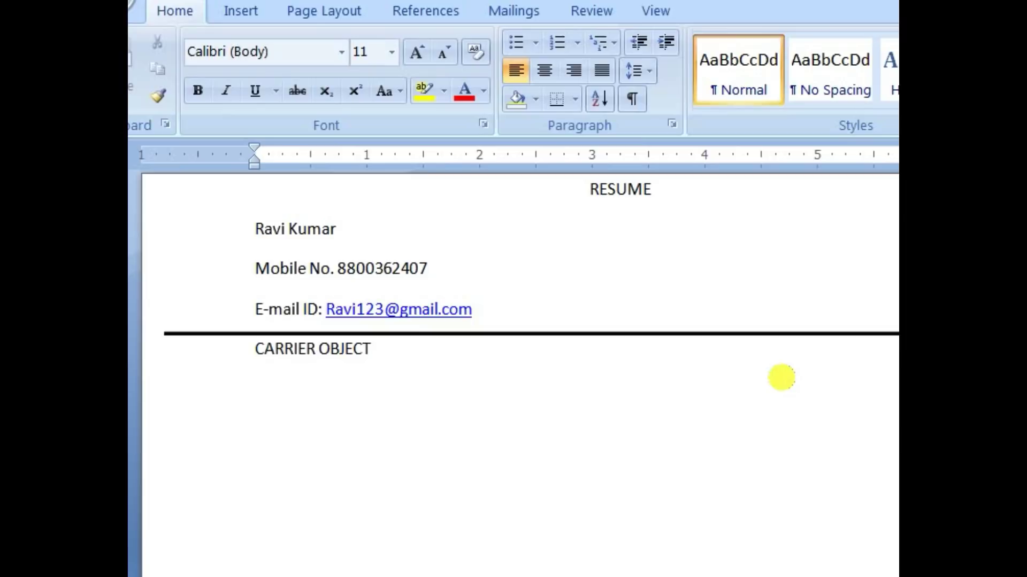
type("IVES:-")
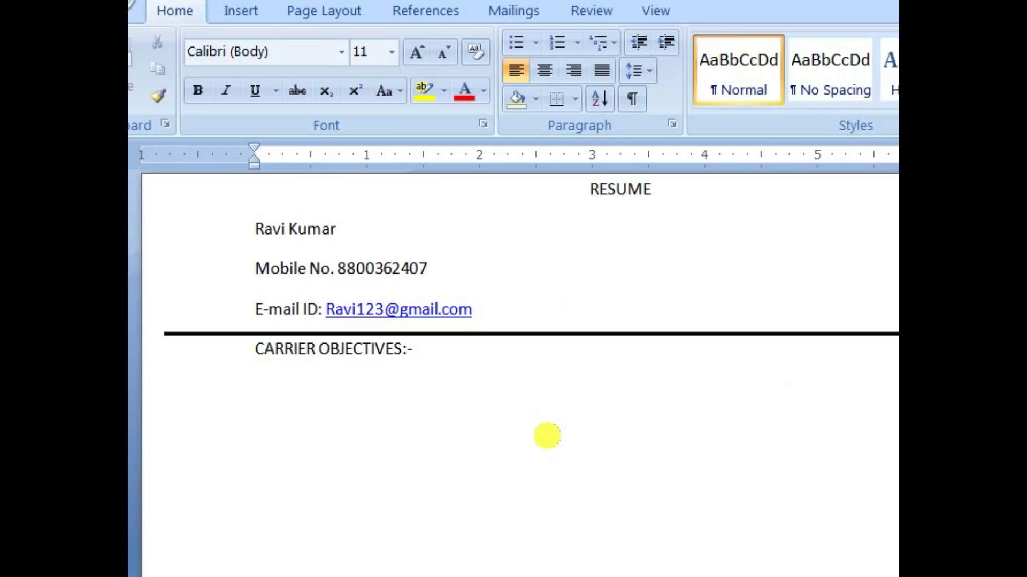
key("Return")
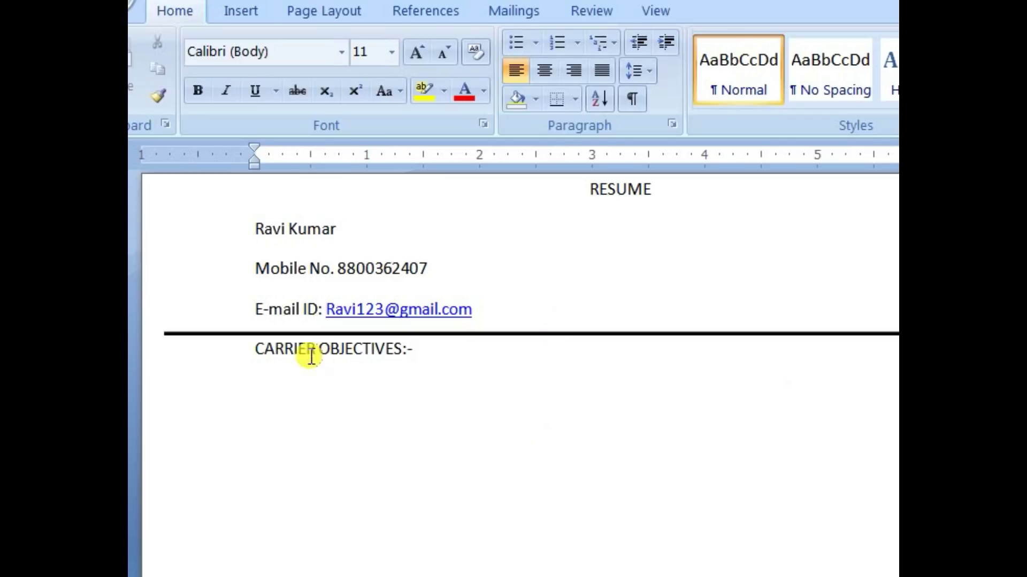
left_click(255, 345)
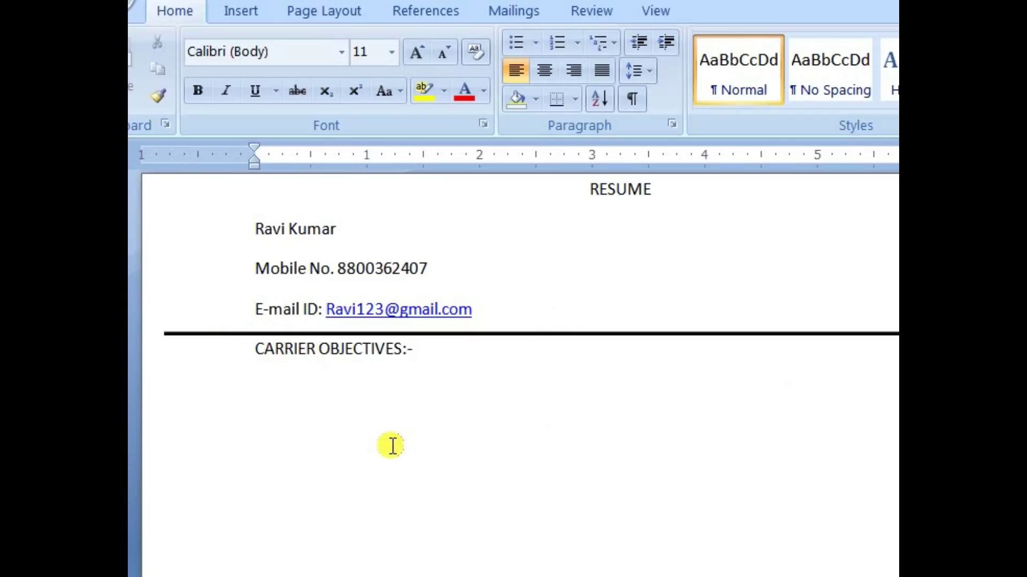
key("Return")
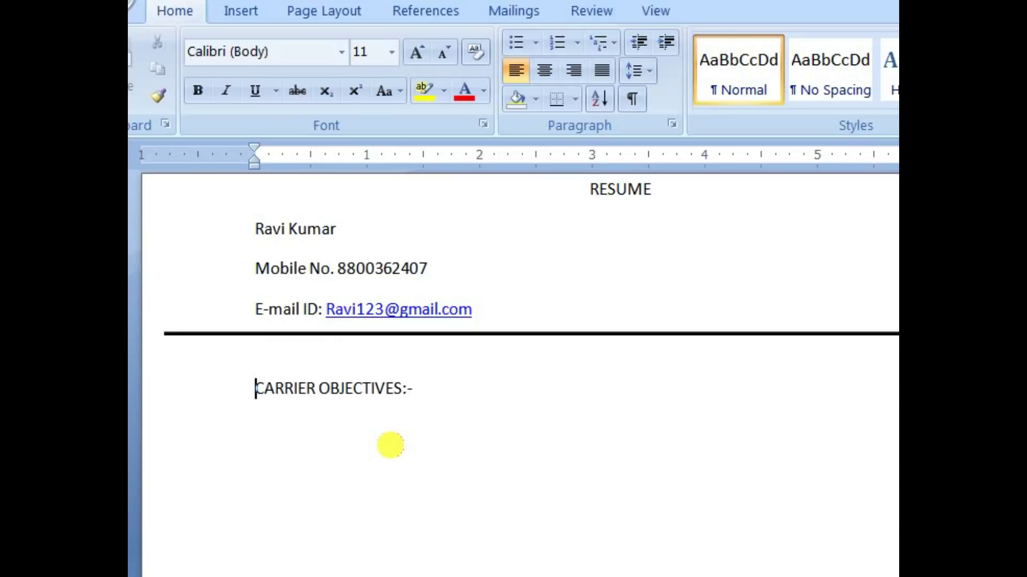
key("BackSpace")
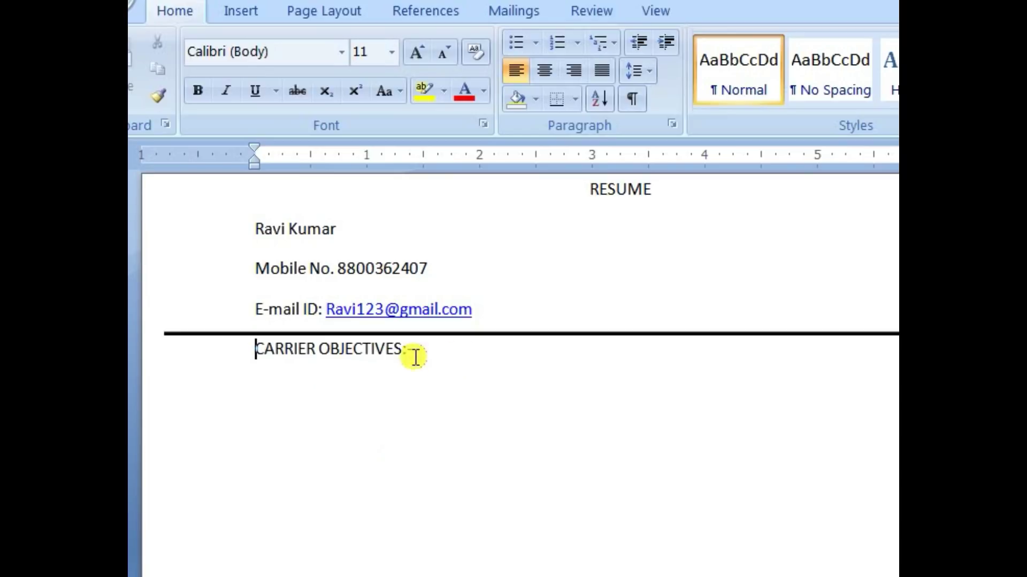
Nudge the horizontal line up two steps and add an empty line below the heading
left_click(489, 334)
key("Up")
key("Up")
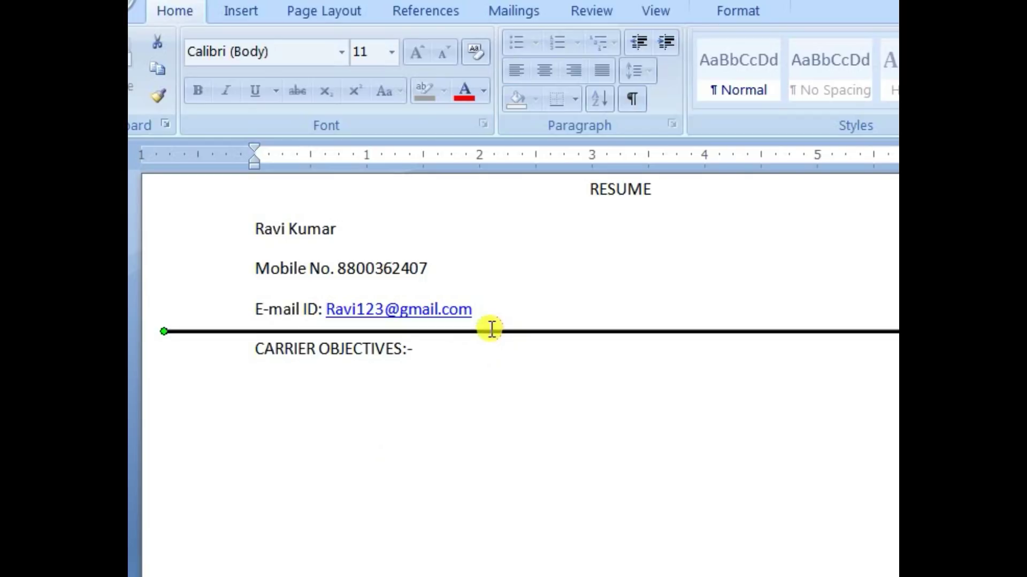
key("Up")
key("Up")
key("Up")
key("Up")
key("Up")
key("Up")
key("Up")
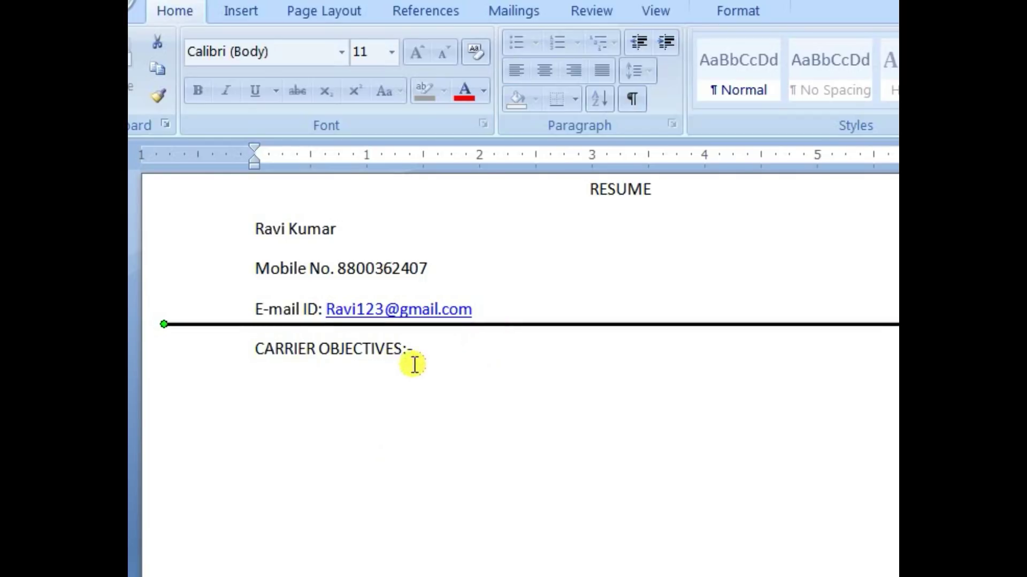
left_click(453, 351)
key("Return")
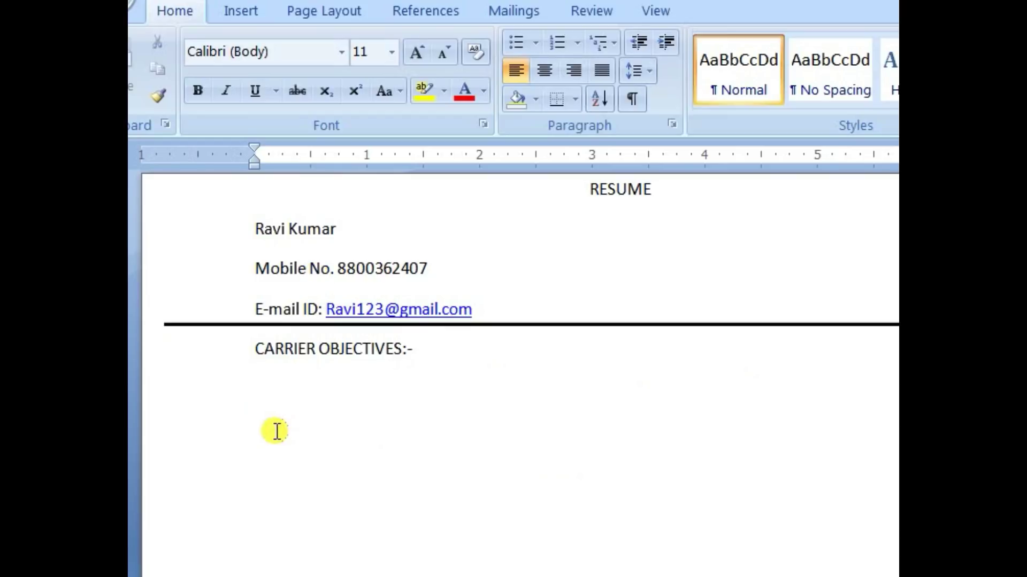
Paste the career-objective paragraph, then add the 'ACADEMIC QUALIFICATION:-' heading with a new line below
key("ctrl+v")
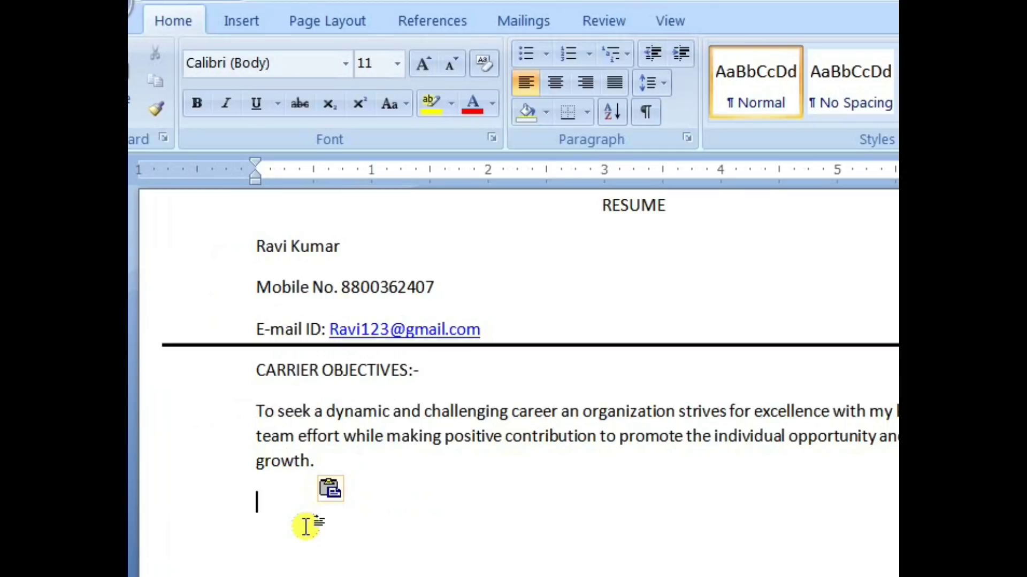
type("A")
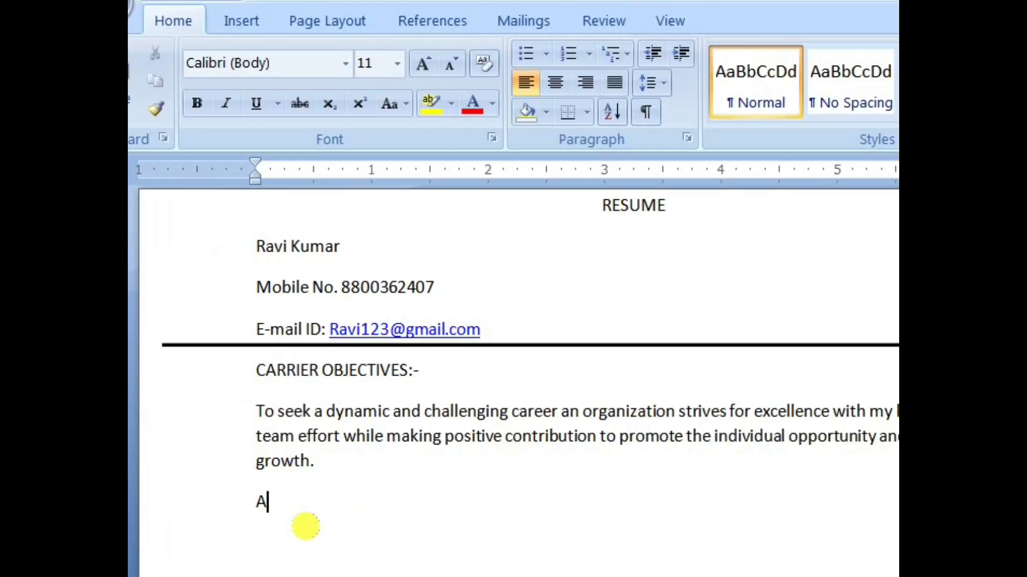
type("CA")
type("DEMIC")
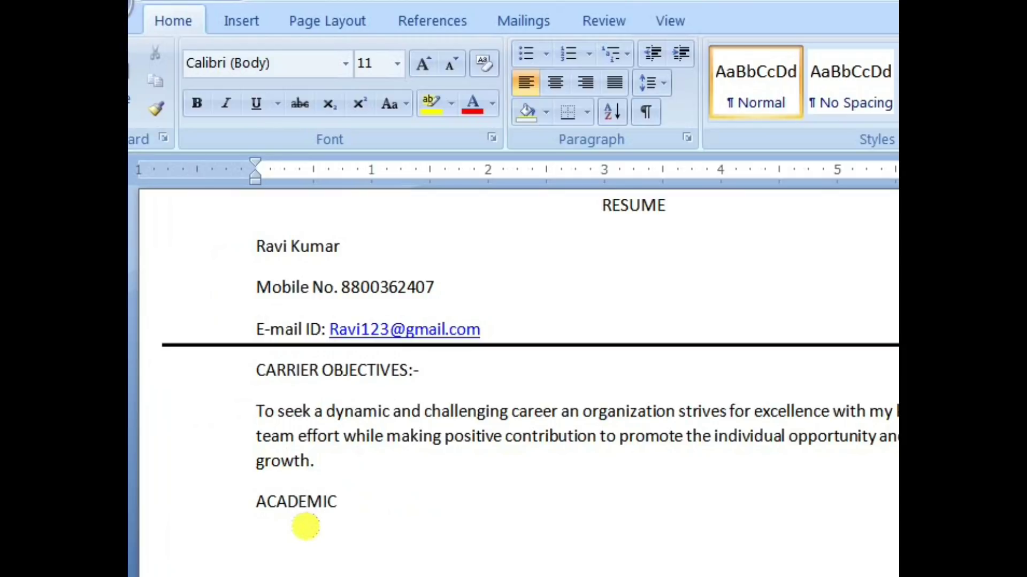
type(" Q")
type("UALIFICATION:-")
key("Return")
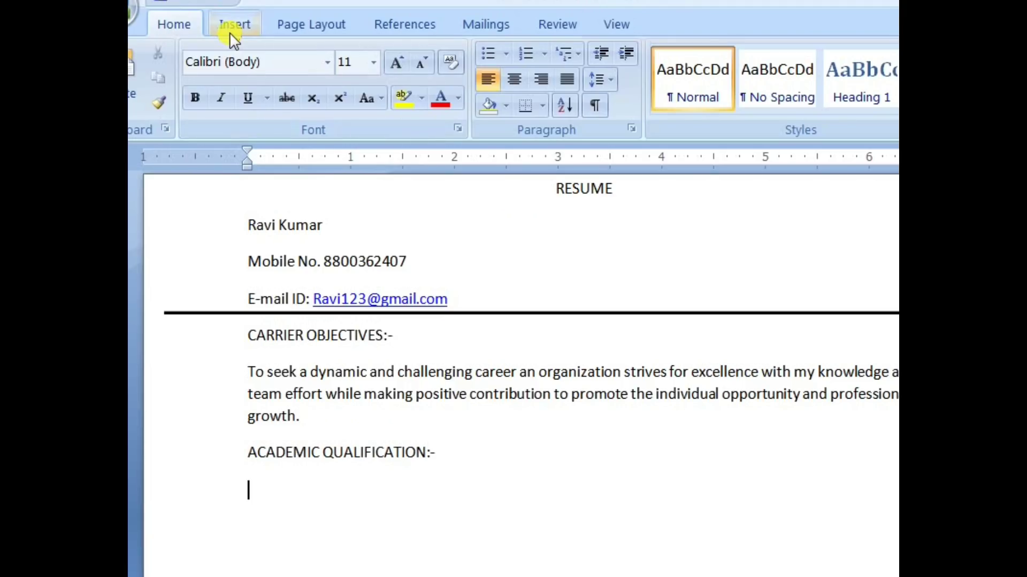
Insert a 5-column by 4-row table from the Insert > Table grid
left_click(230, 32)
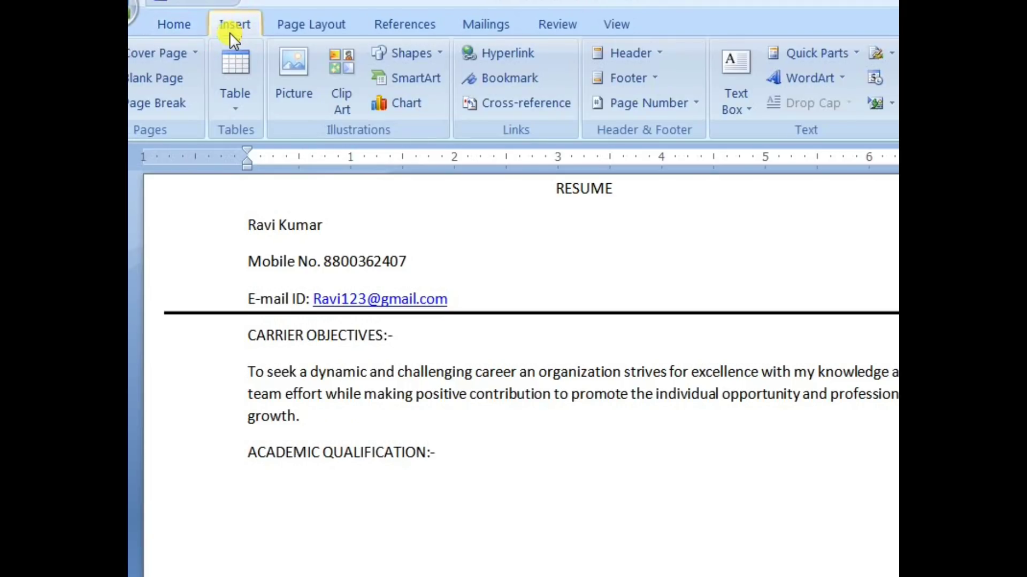
left_click(242, 110)
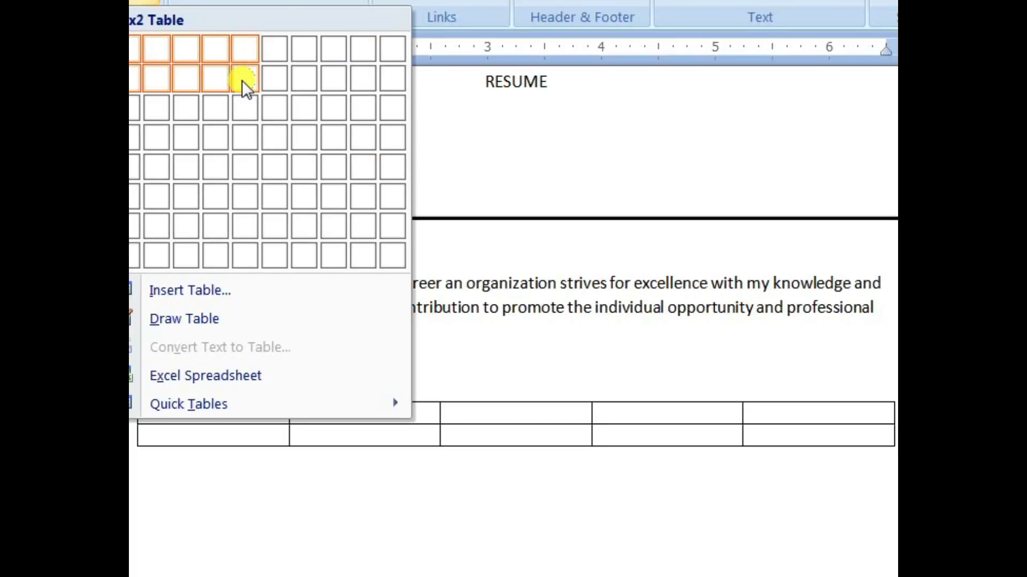
left_click(240, 135)
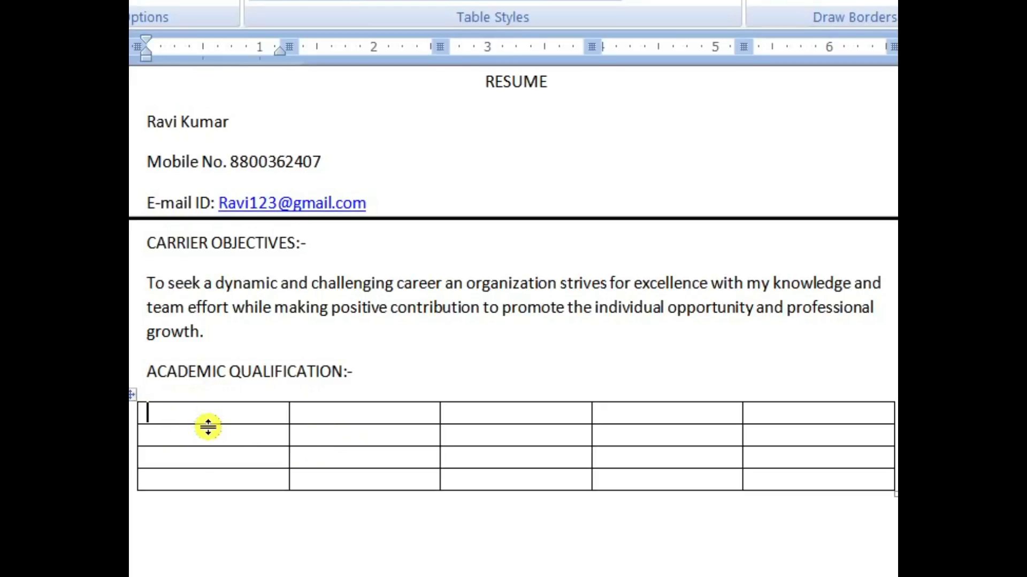
Enter headers Sr.No., Class/Degree, Board/University, Year, Division/Percentage, and 1 below Sr.No
type("S")
type("r.")
type("No.")
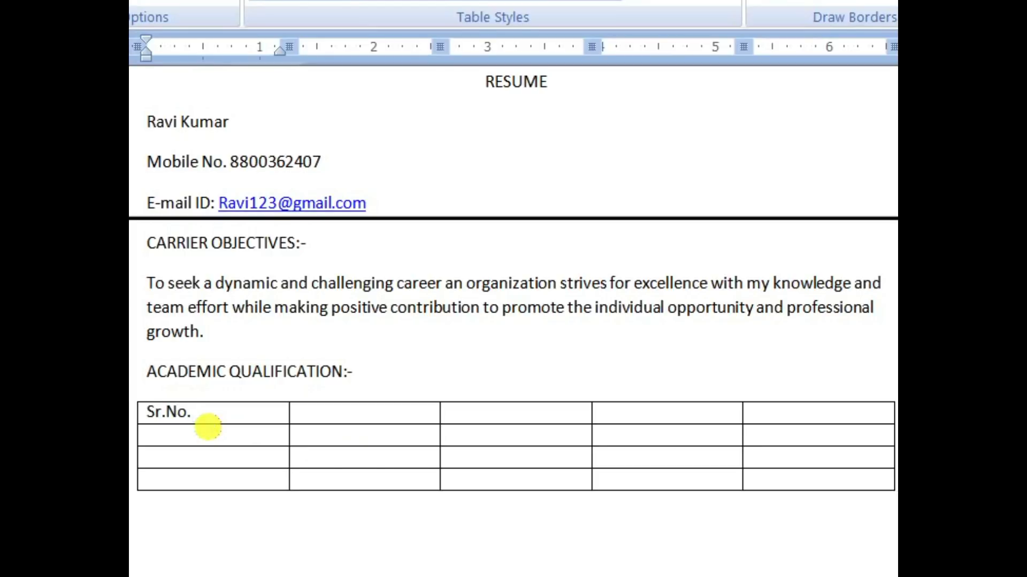
left_click(341, 414)
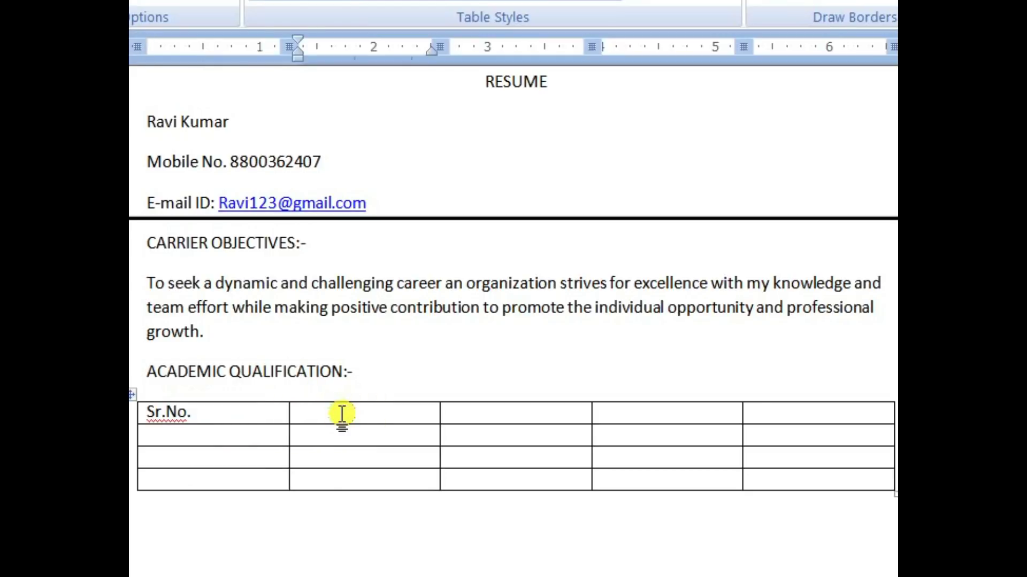
type("Class")
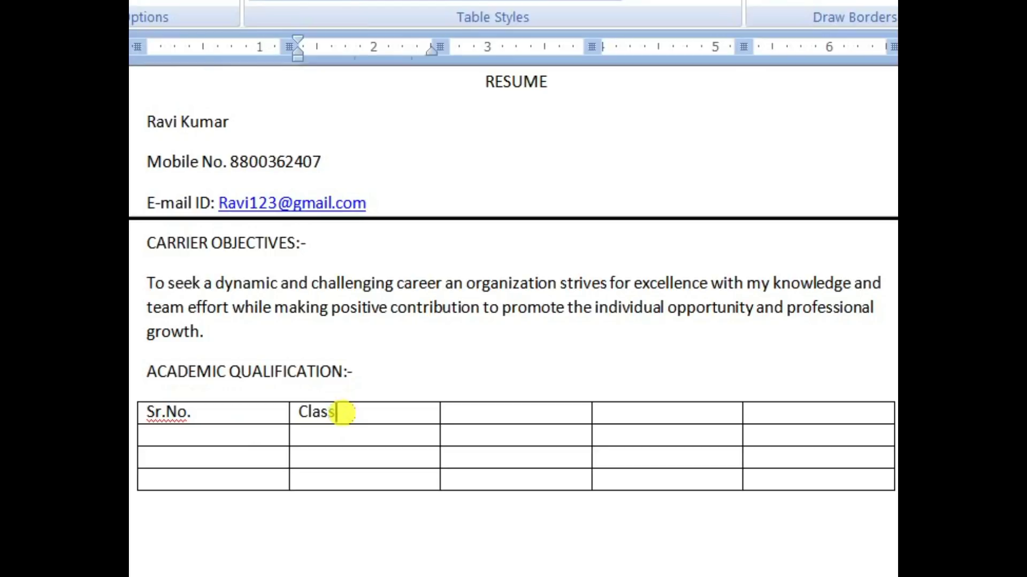
type("/D")
type("egree")
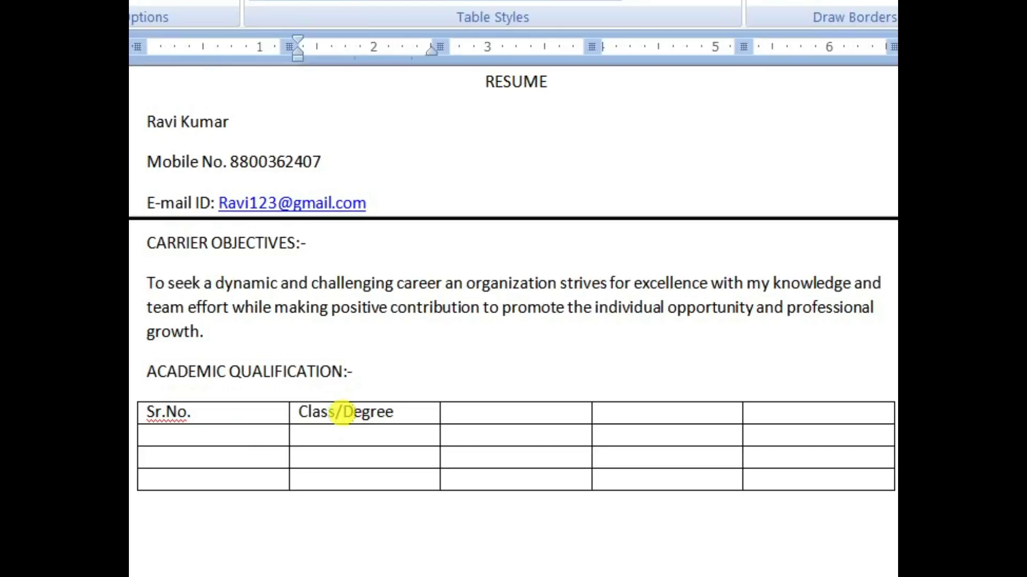
left_click(498, 415)
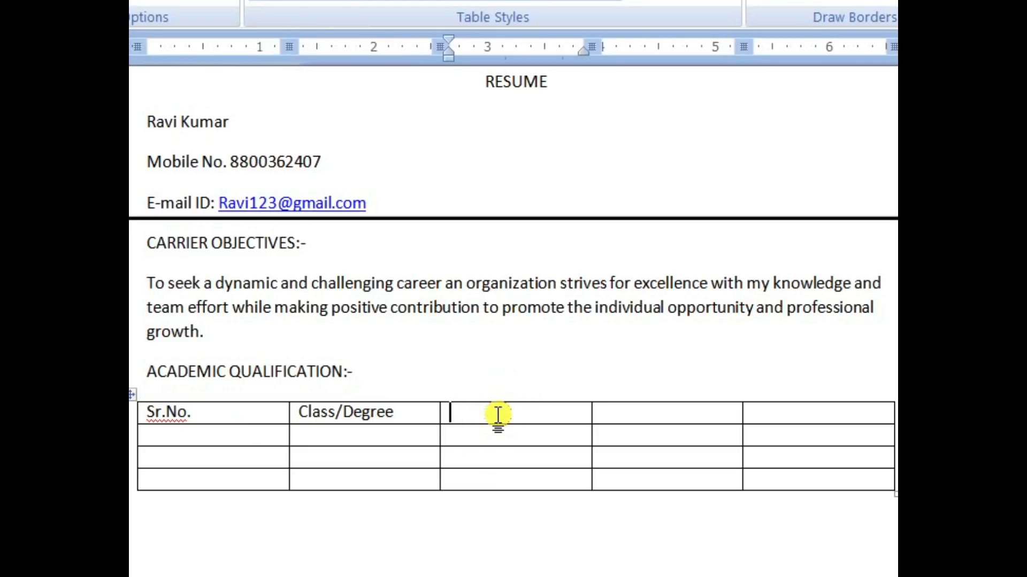
type("Boa")
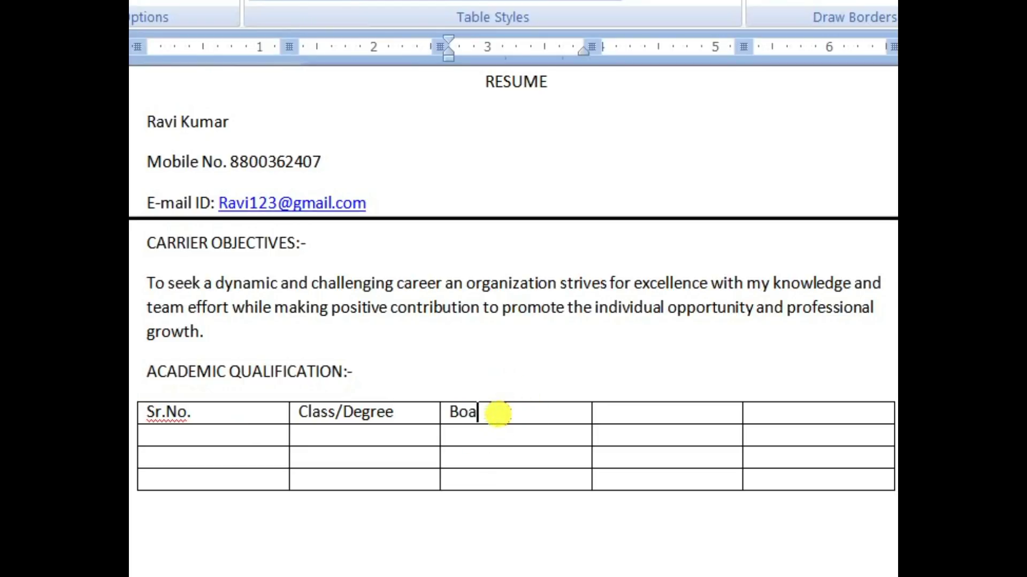
type("rd")
type("/Univ")
type("ersity")
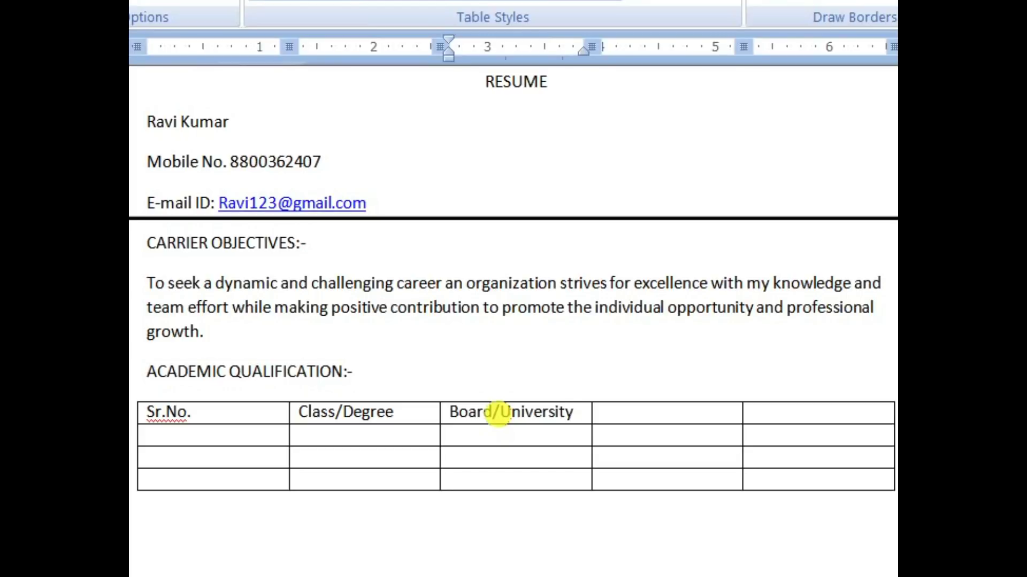
left_click(645, 413)
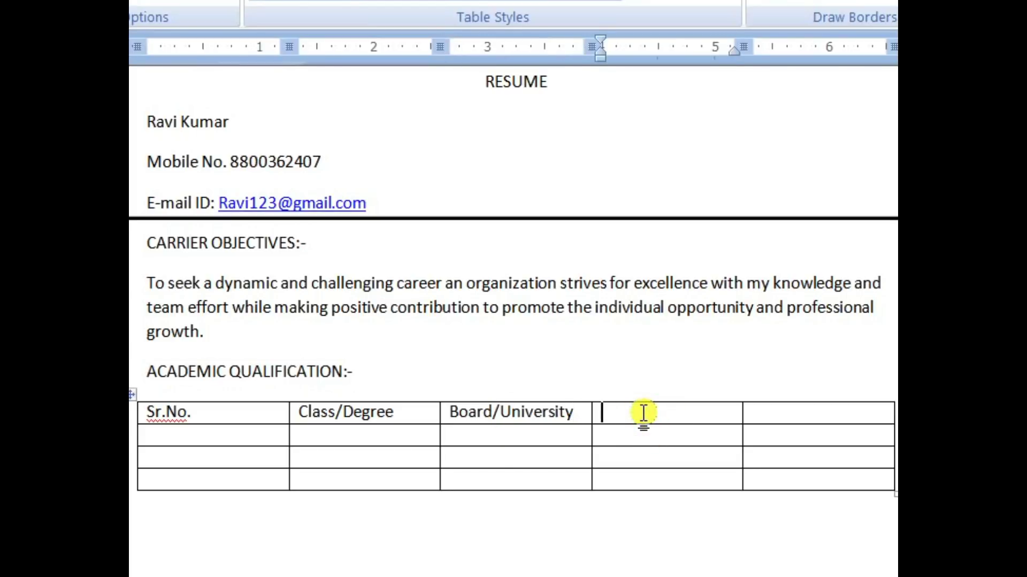
type("Year")
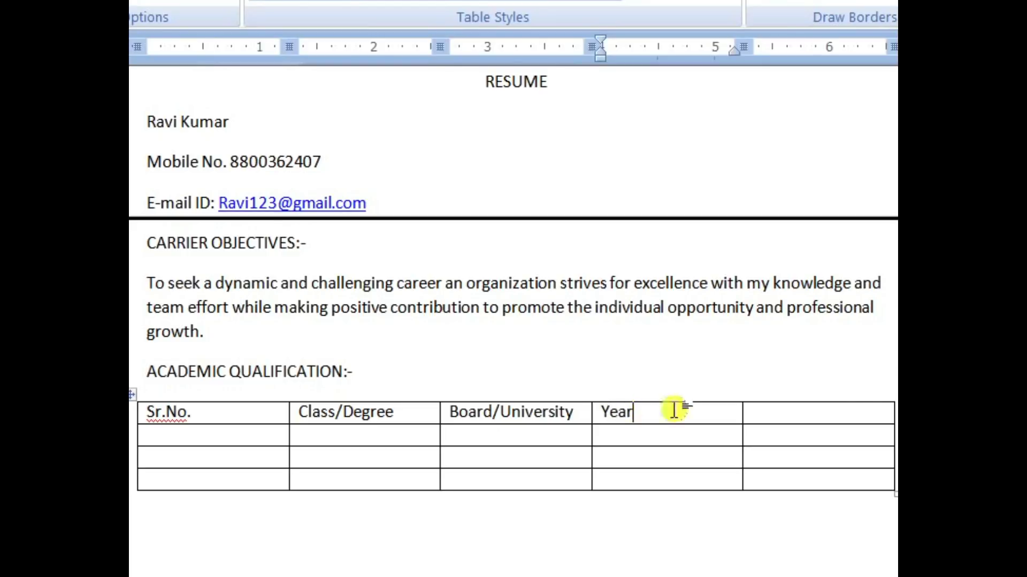
left_click(857, 411)
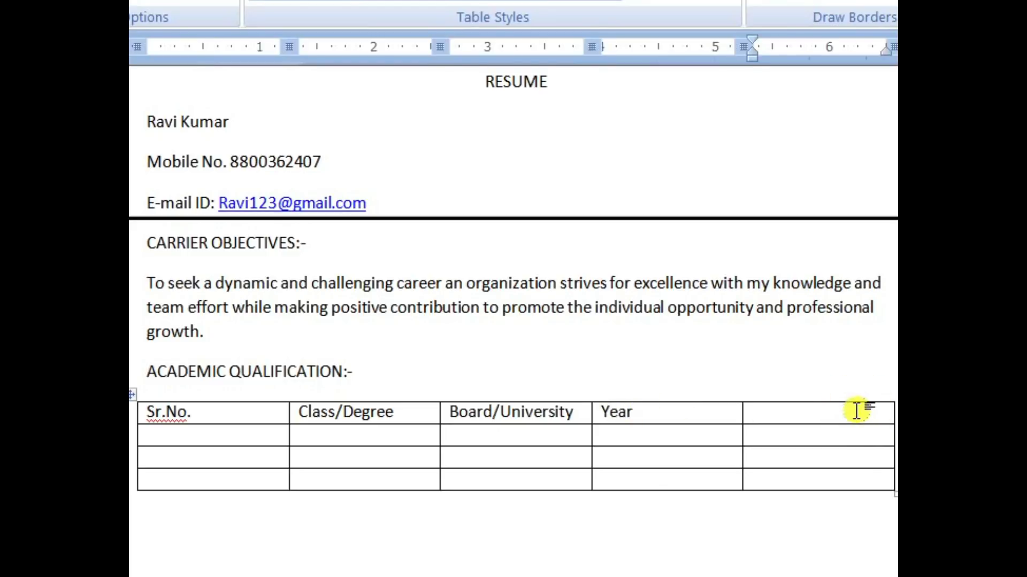
type("Di")
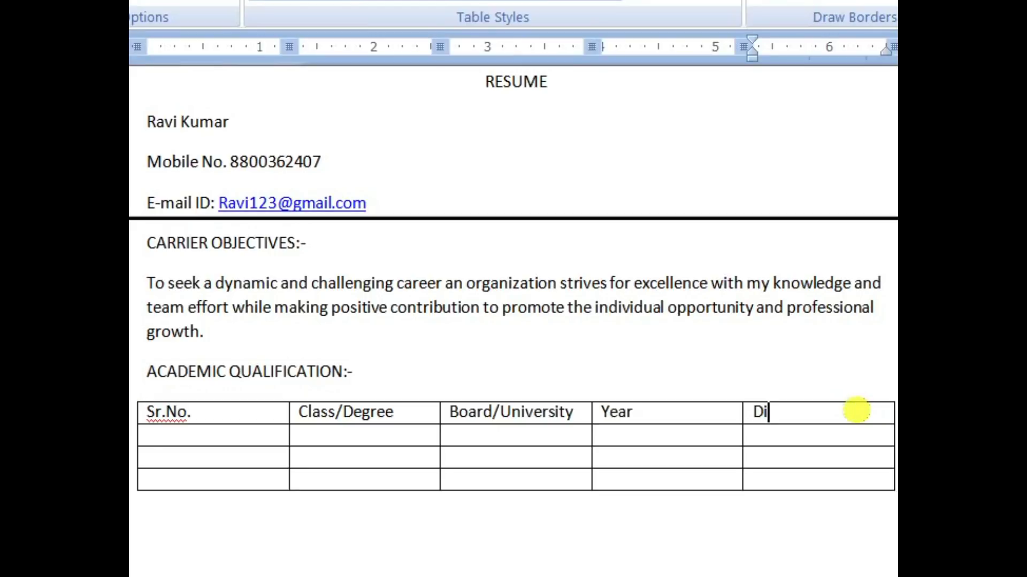
type("vision/")
type("P")
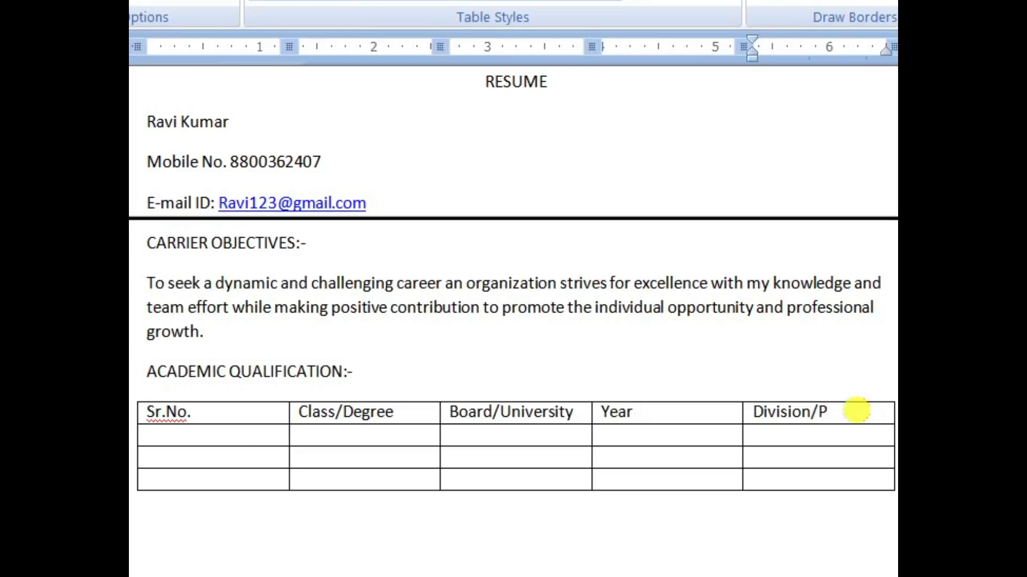
type("ercent")
type("age")
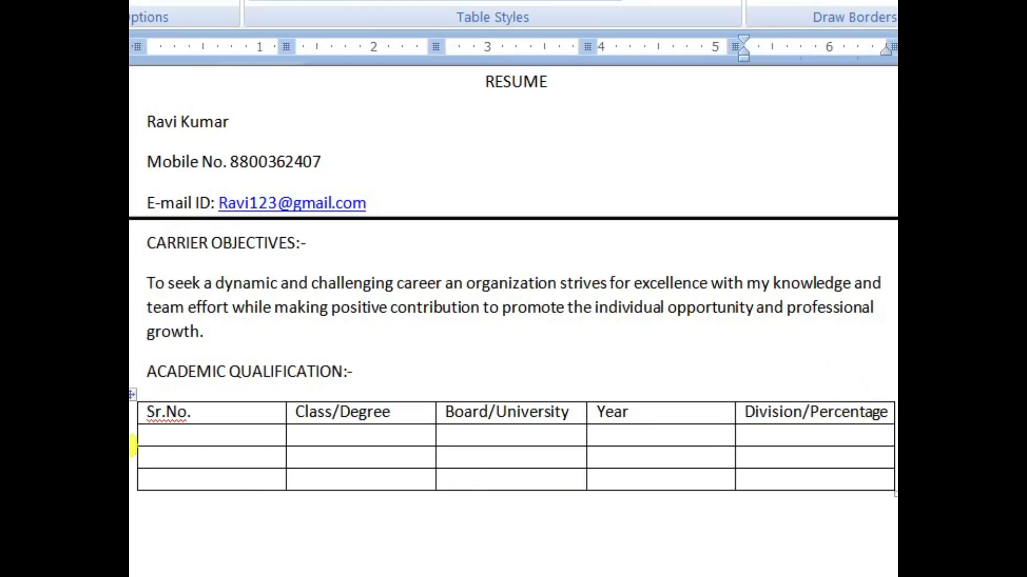
left_click(185, 429)
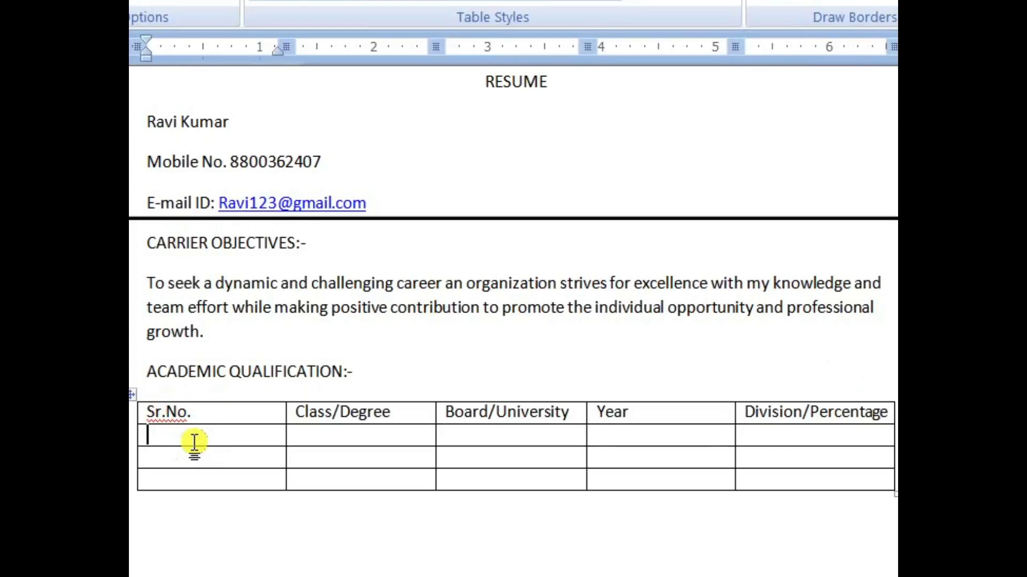
type("1.")
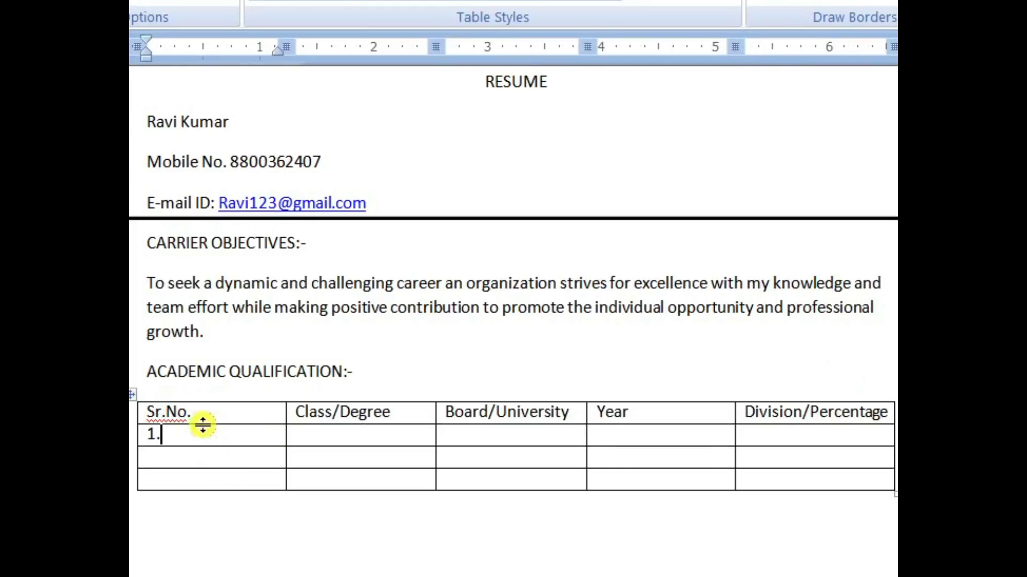
Number the remaining Sr.No. cells 2. and 3, then move to the first Class/Degree cell
left_click(199, 462)
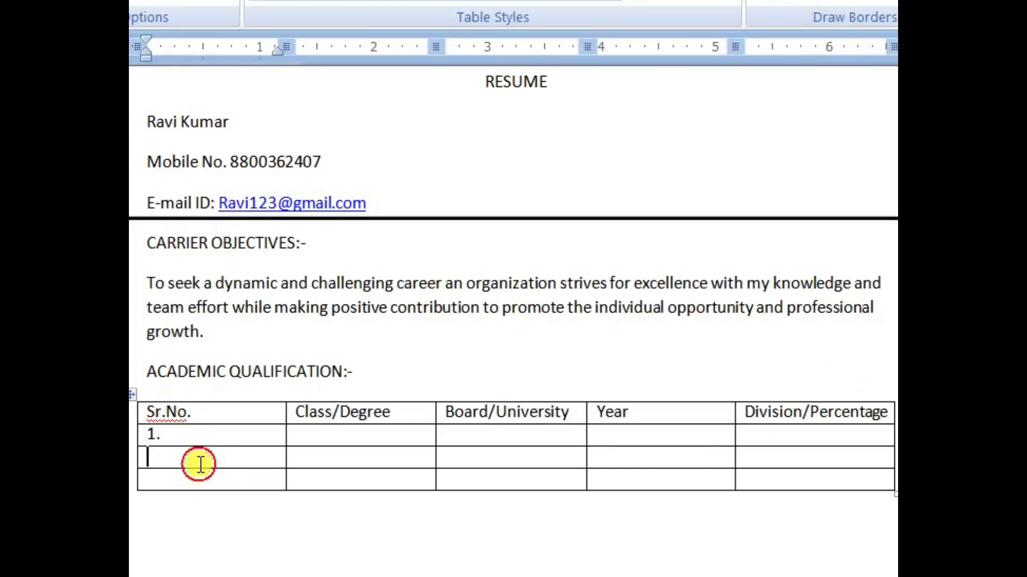
type("2.")
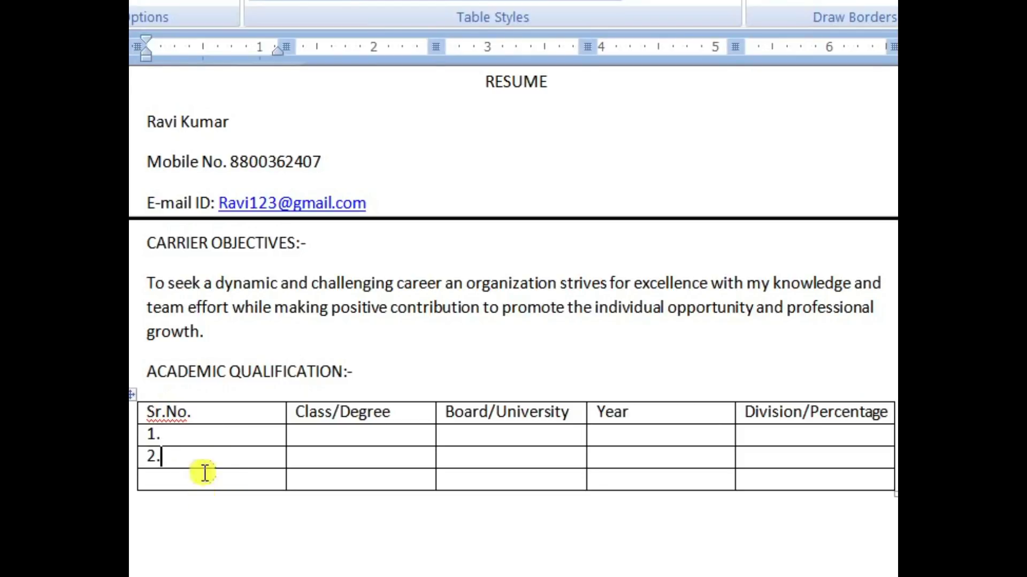
left_click(220, 479)
type("3.")
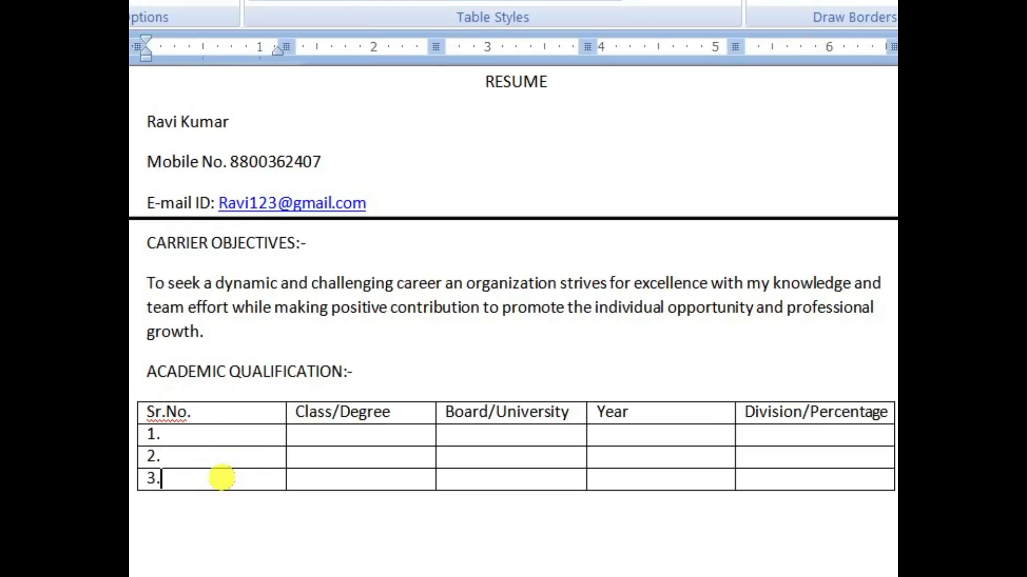
left_click(382, 434)
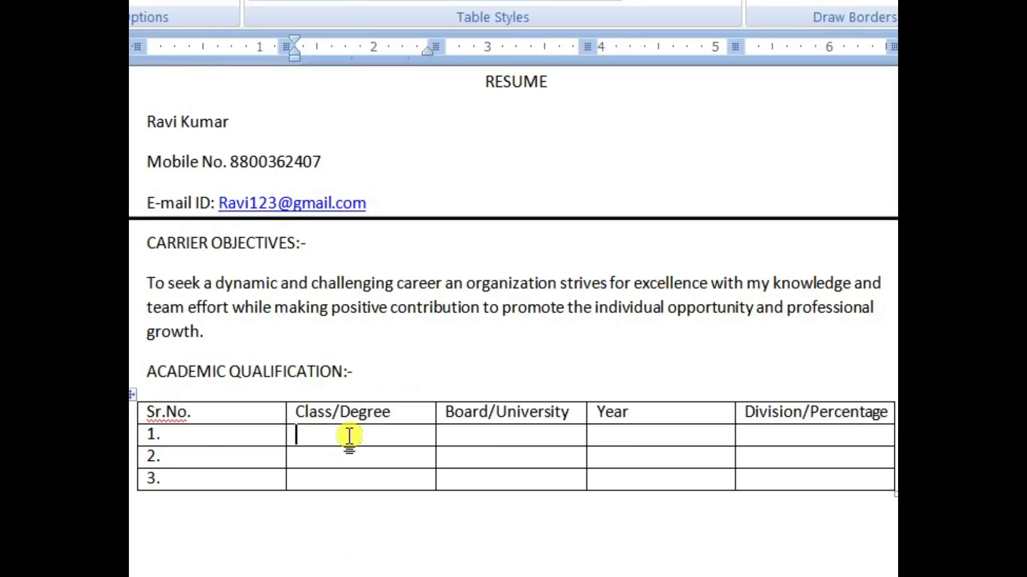
Enter High School as row 1's class and U.P. Board Allahabad as its board
type("High Sc")
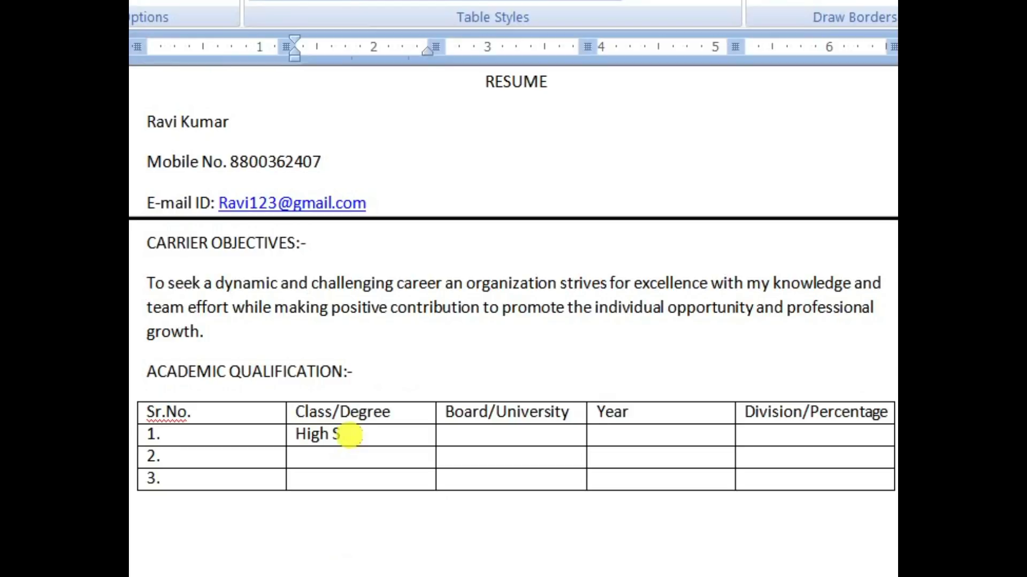
type("hool")
left_click(488, 437)
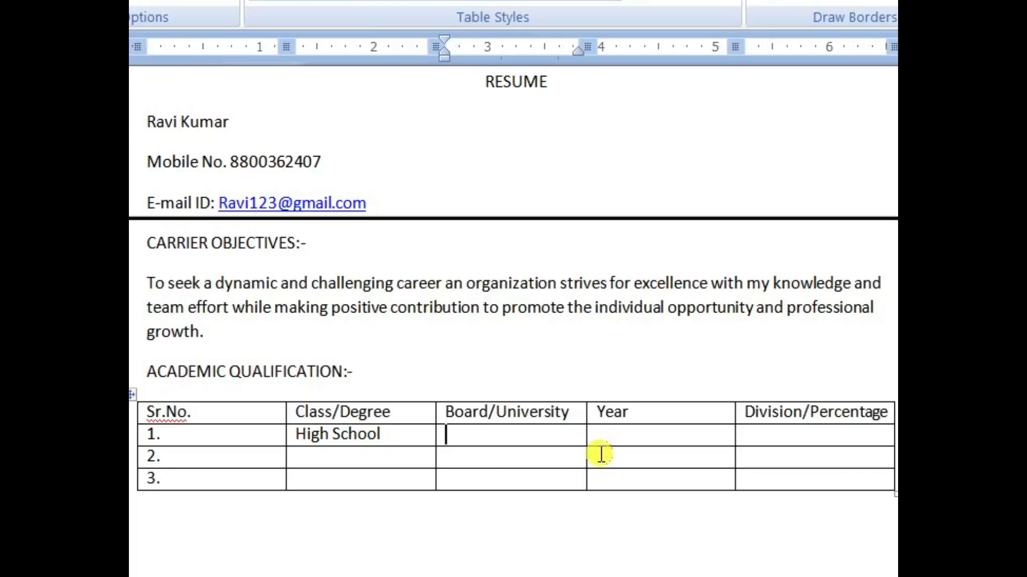
type("U")
type("BO")
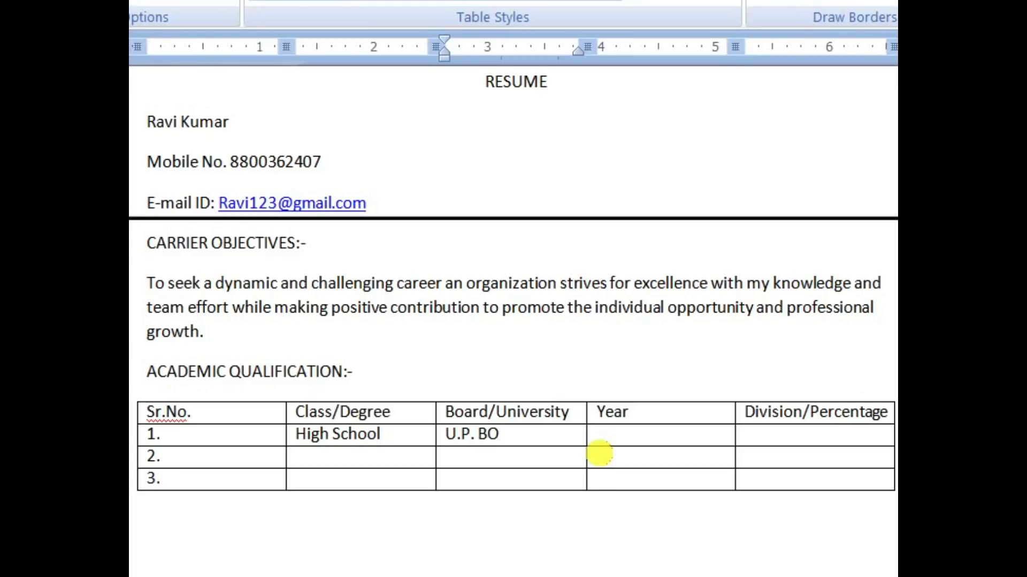
type("ard")
key("BackSpace")
key("BackSpace")
key("BackSpace")
key("BackSpace")
type("oard")
type("All")
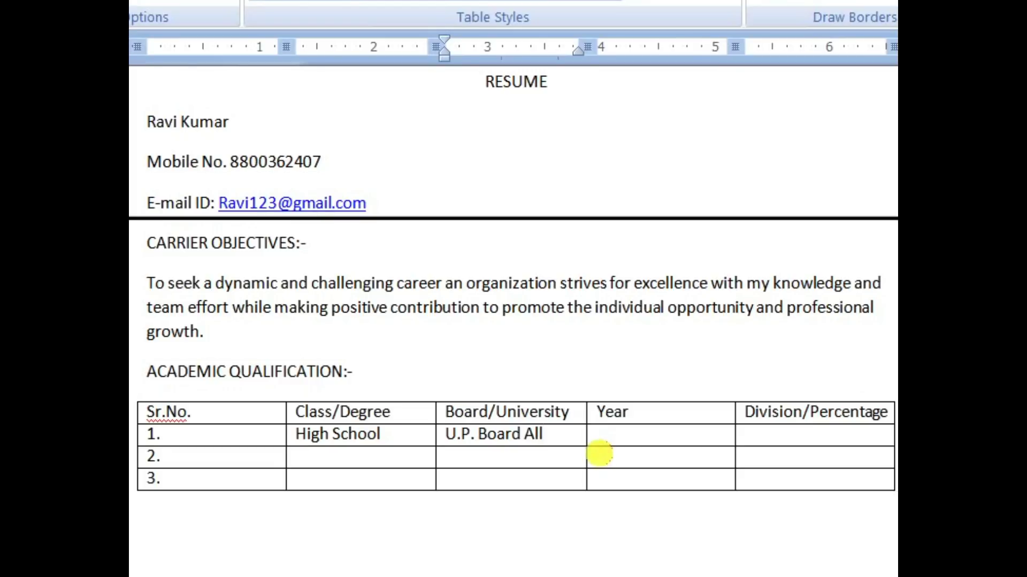
type("ahab")
type("ad")
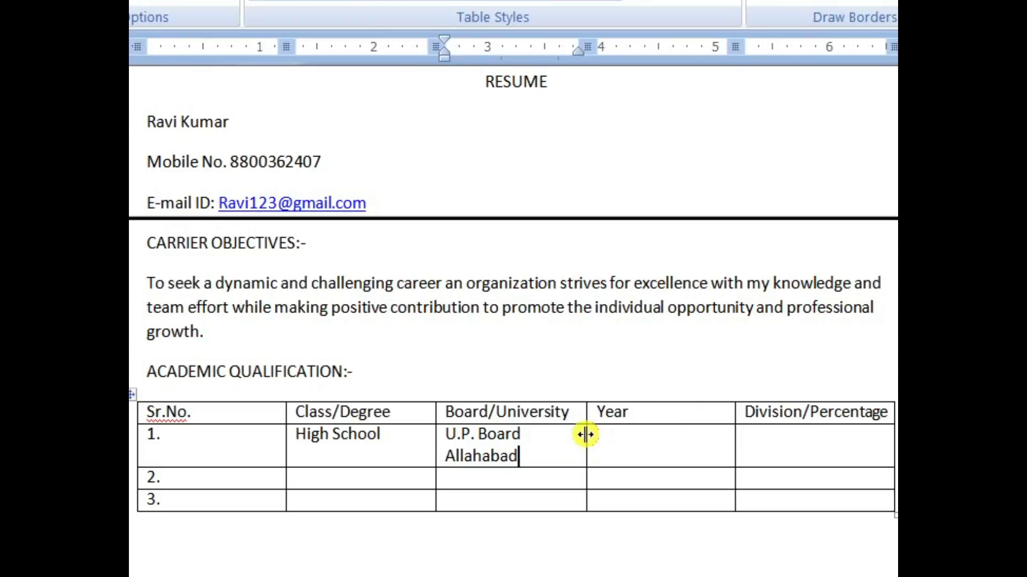
Widen the Board/University column and enter 2010 as row 1's year
left_click_drag(586, 430, 608, 430)
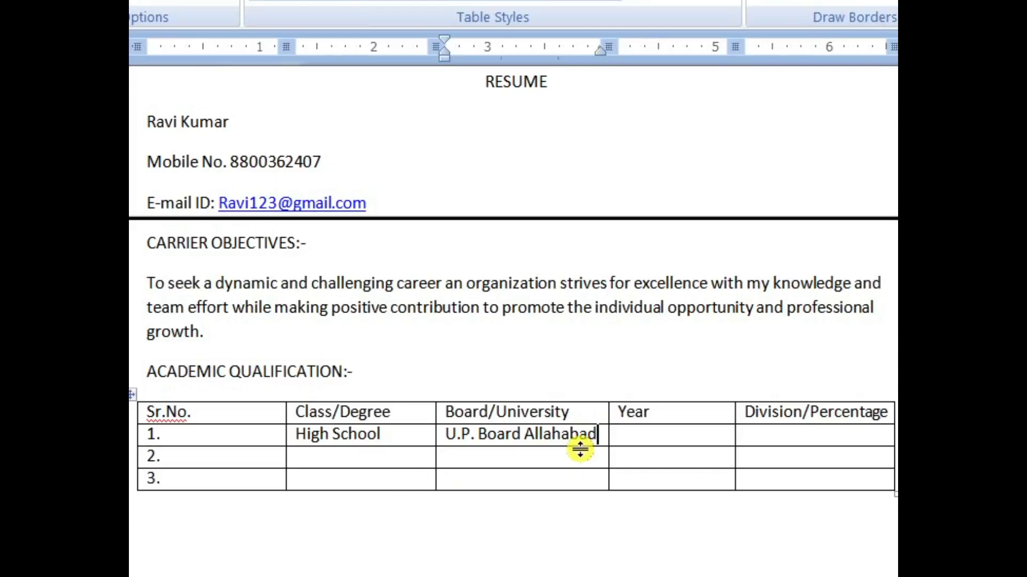
left_click(655, 434)
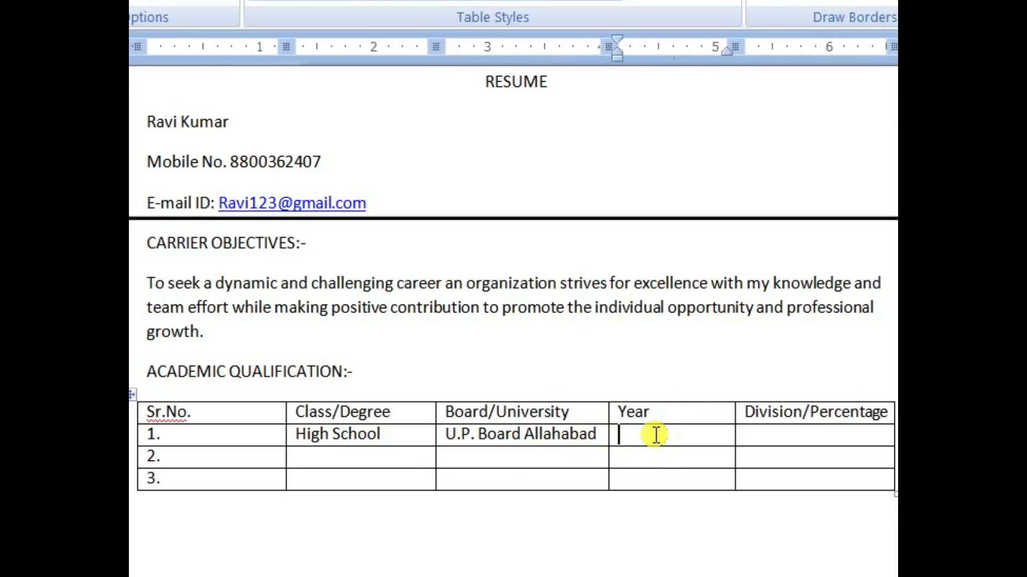
type("2010")
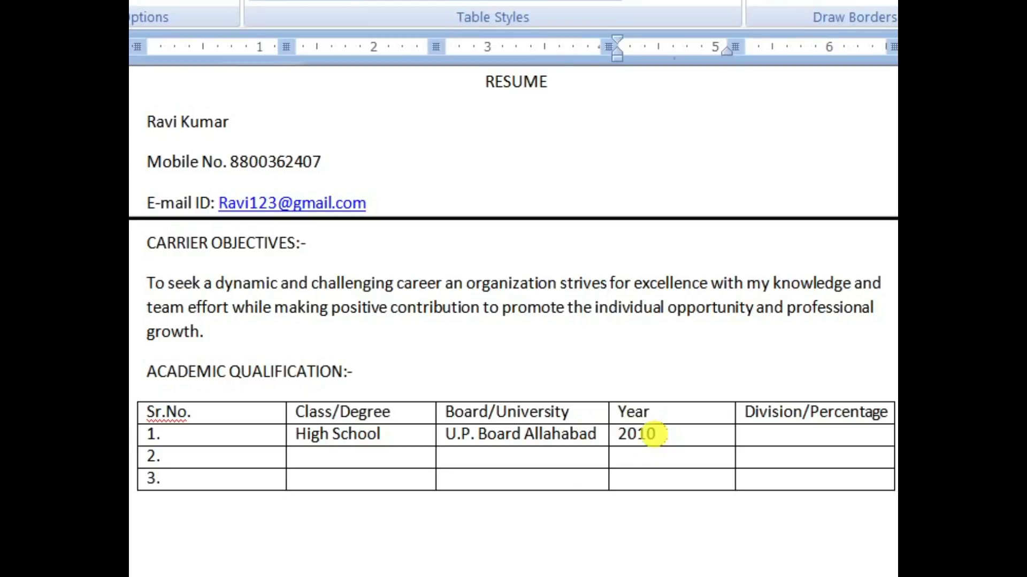
Enter 1st Division in row 1's Division/Percentage cell, fixing the suffix to 'st'
left_click(816, 433)
type("1")
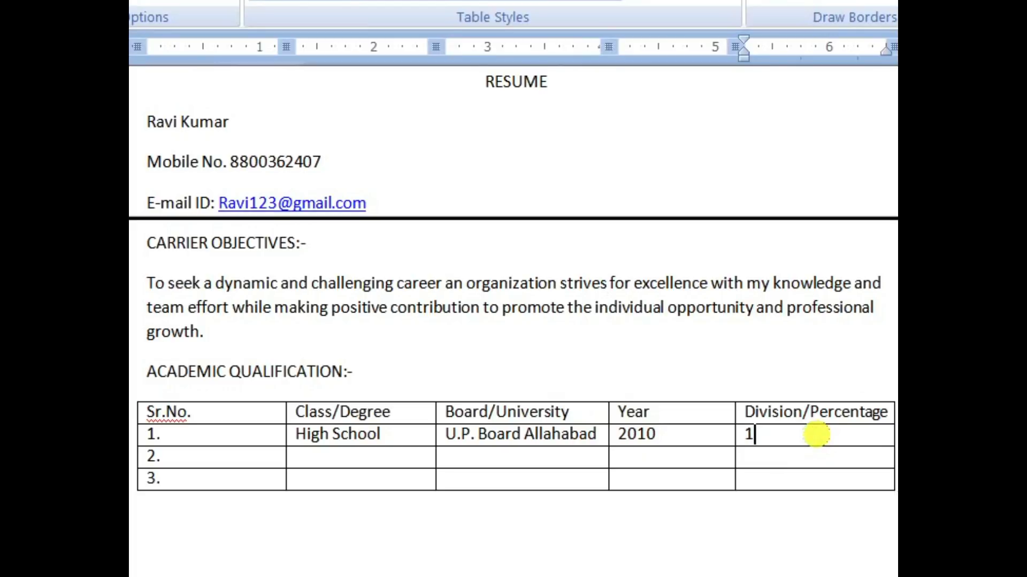
type("th")
key("BackSpace")
type("th ")
type("D")
type("ivision")
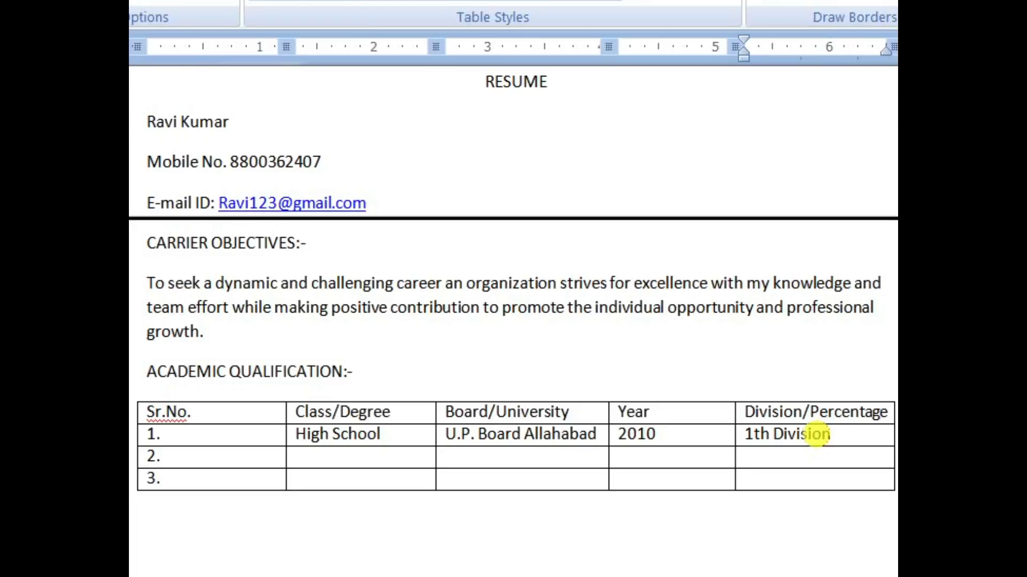
left_click(773, 435)
key("BackSpace")
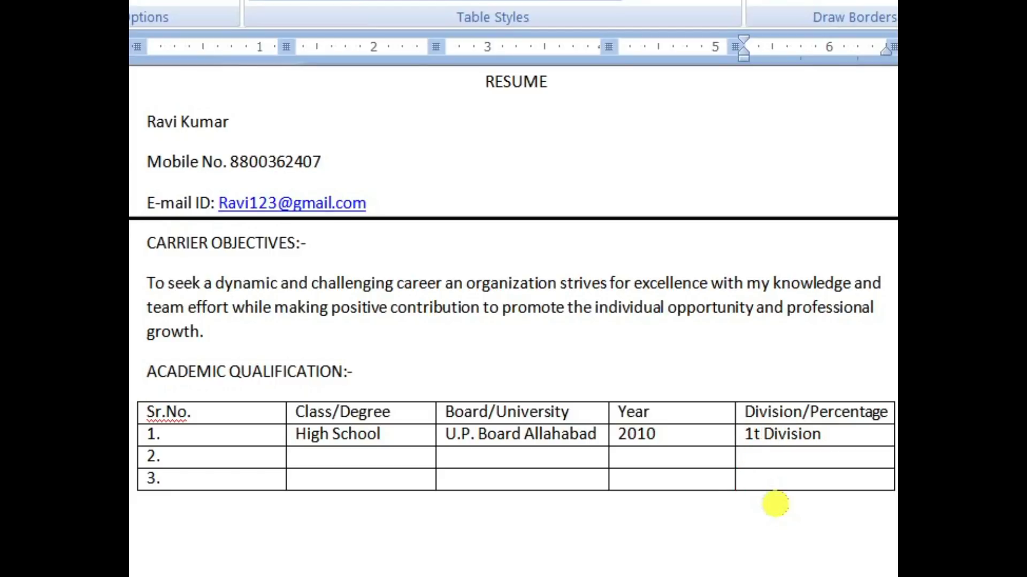
key("BackSpace")
type("st")
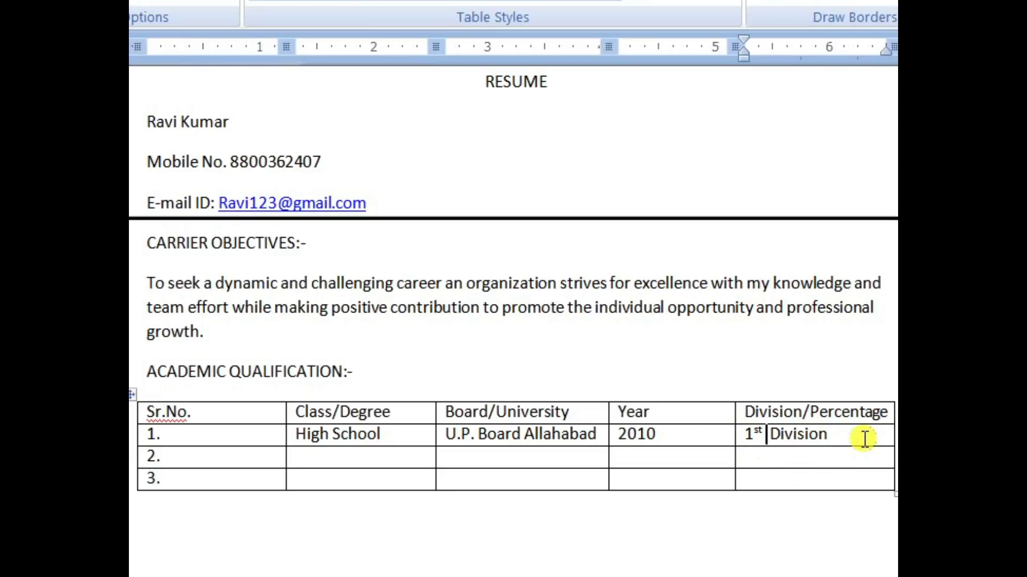
Enter Intermediate in row 2 and copy U.P. Board Allahabad from row 1 into its board cell
left_click(328, 461)
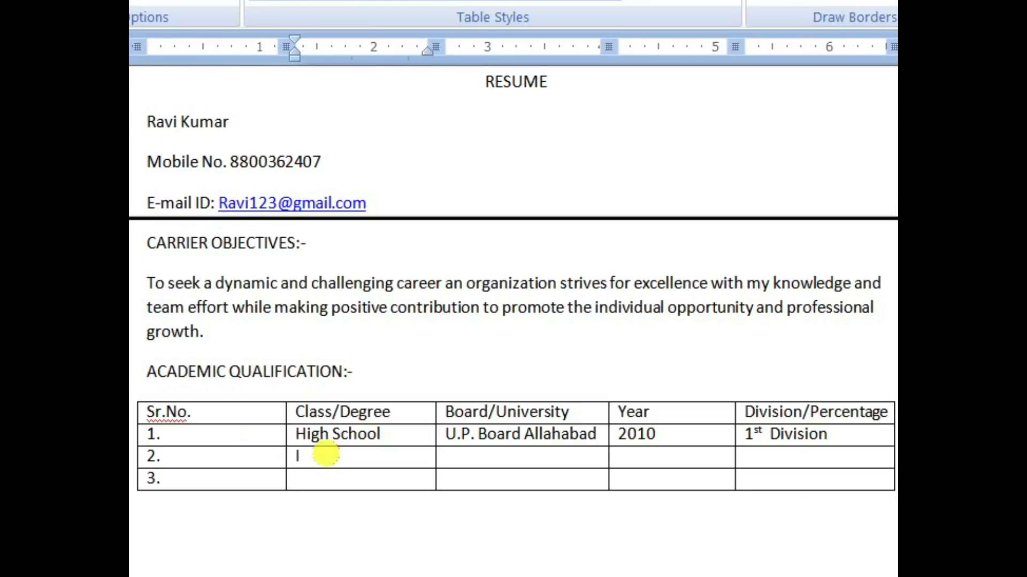
type("Intermed")
type("iate")
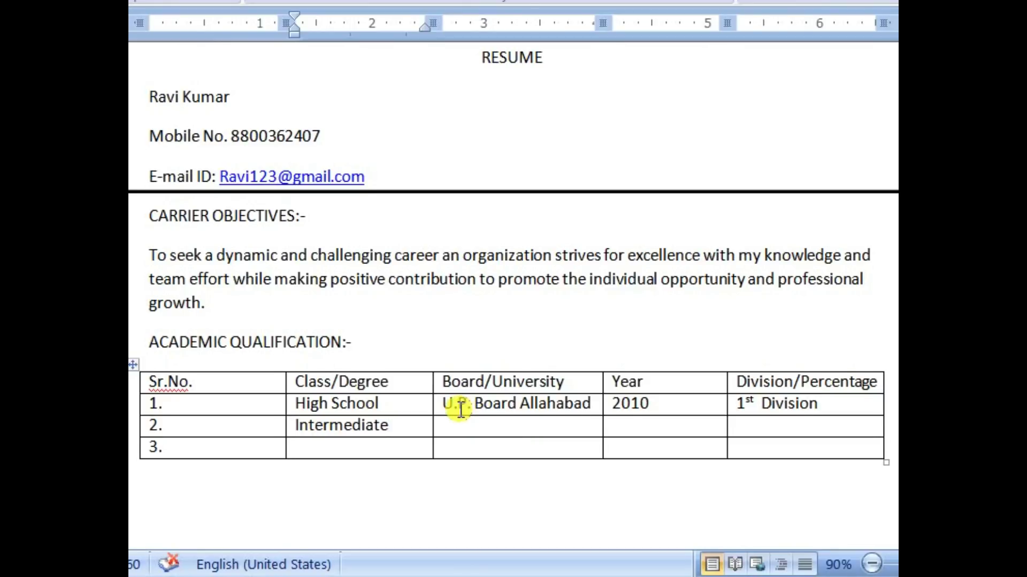
left_click(483, 428)
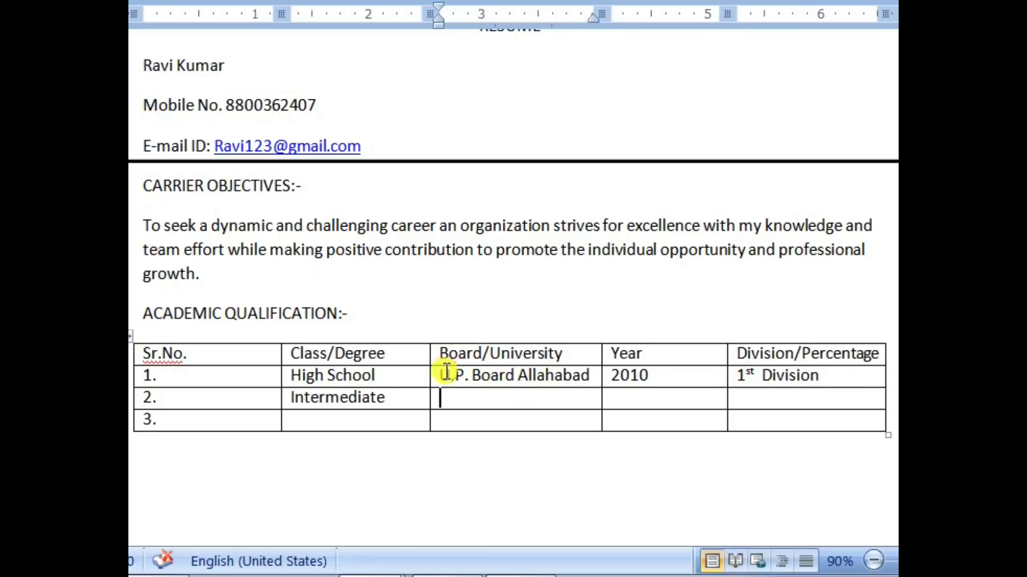
left_click_drag(442, 374, 560, 377)
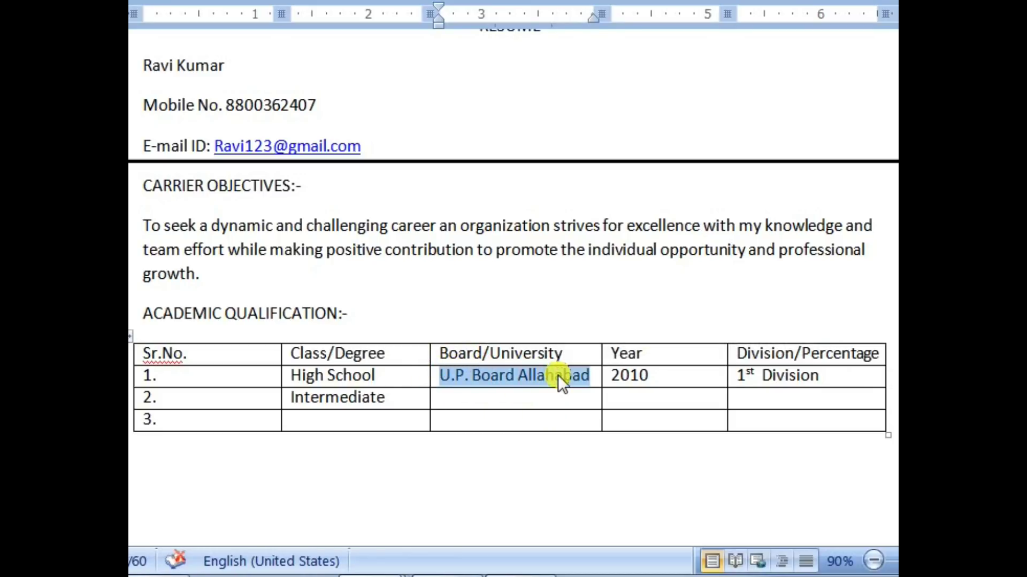
key("ctrl+c")
left_click(540, 408)
key("ctrl+v")
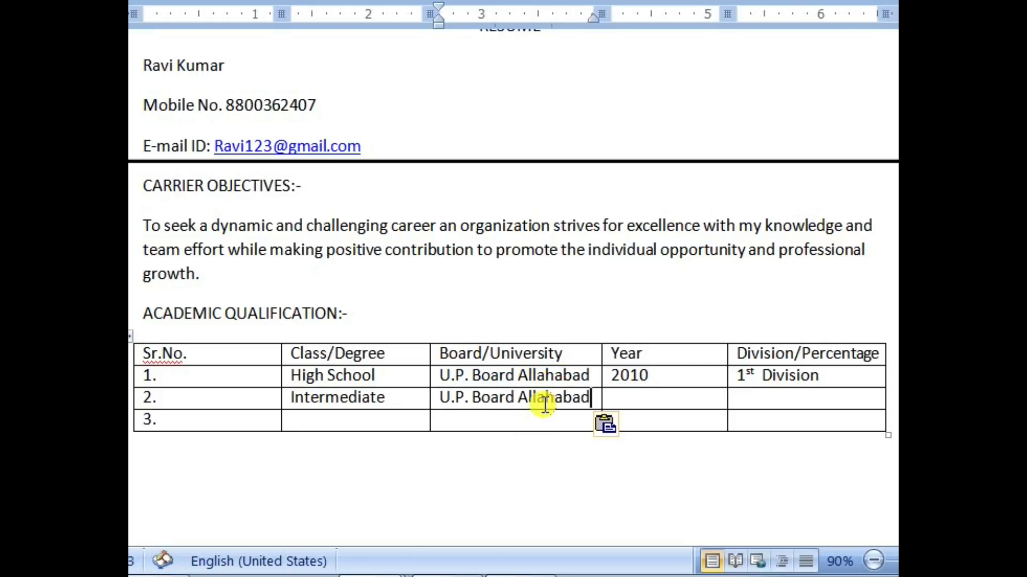
Give row 2 the year 2012 and division 1st Division
left_click(666, 395)
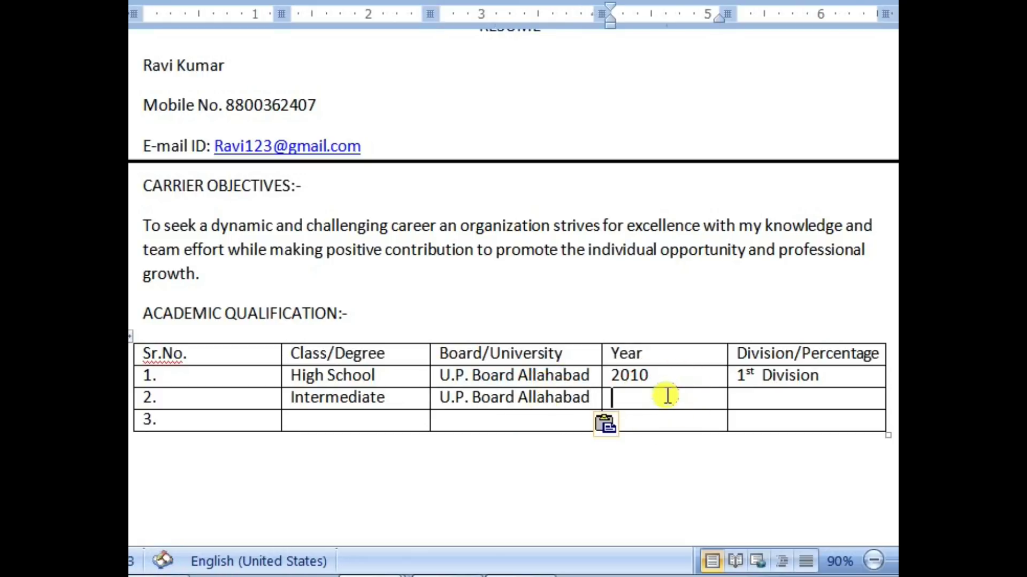
type("2")
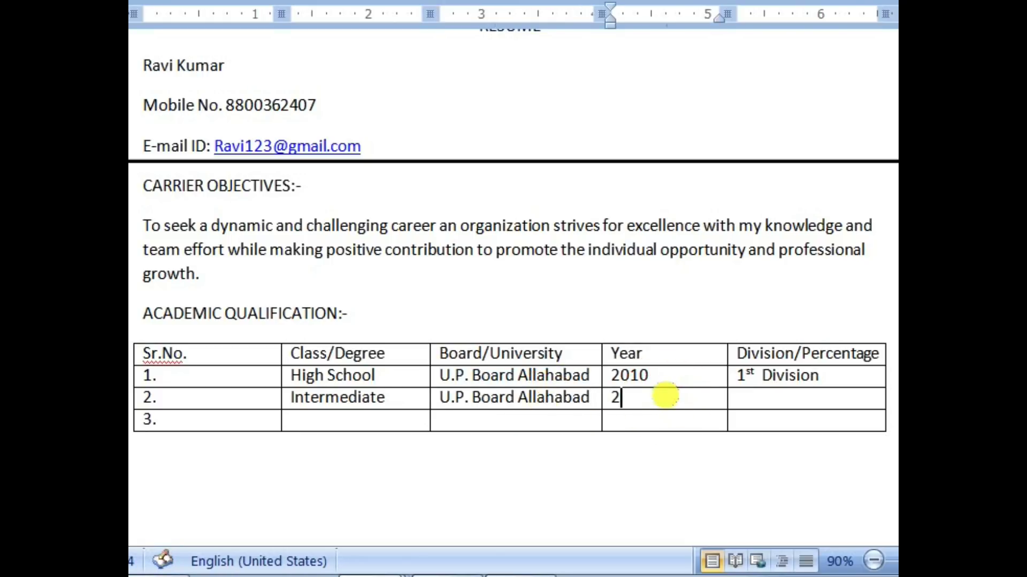
type("012")
left_click(805, 398)
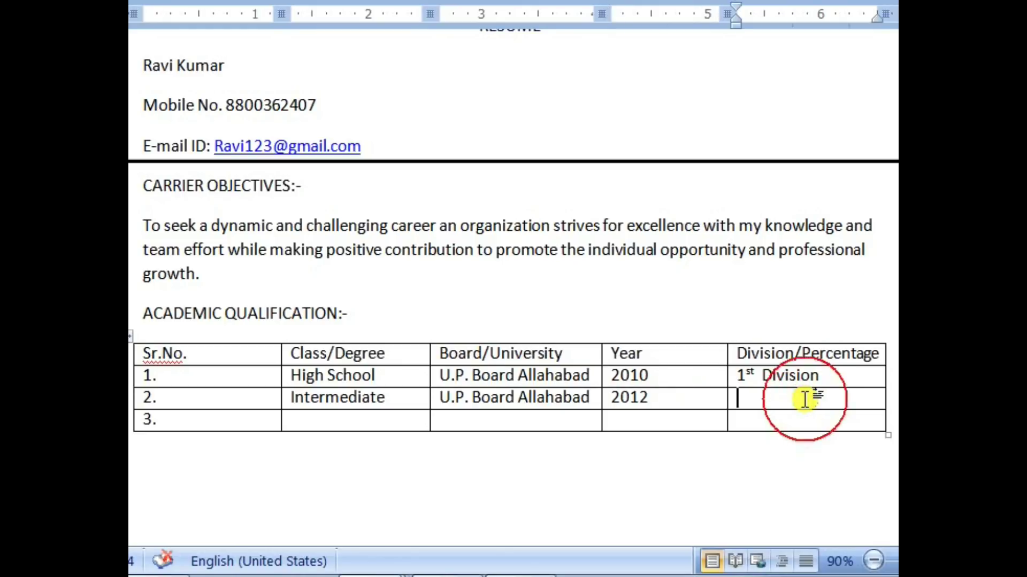
type("1")
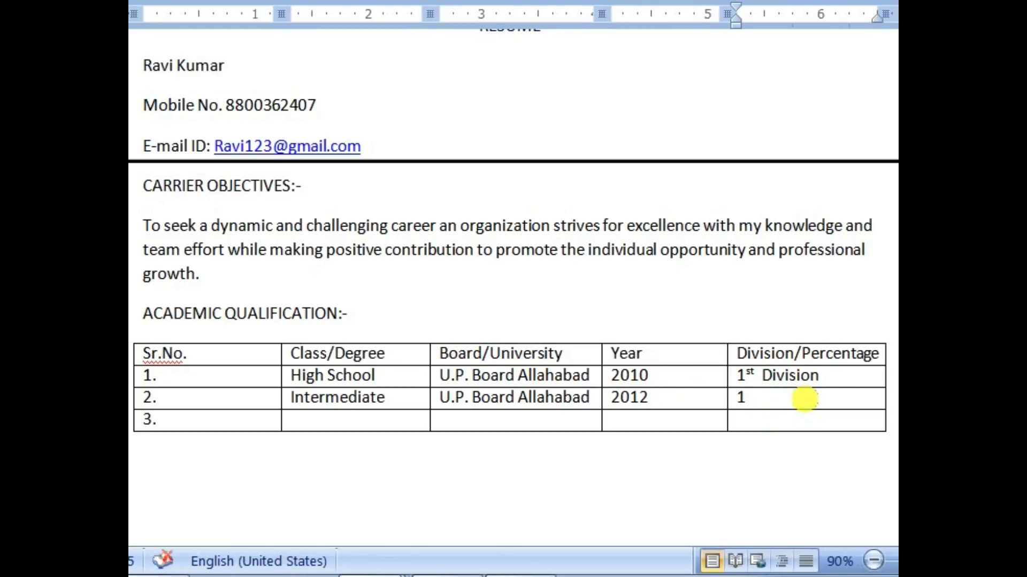
type("st")
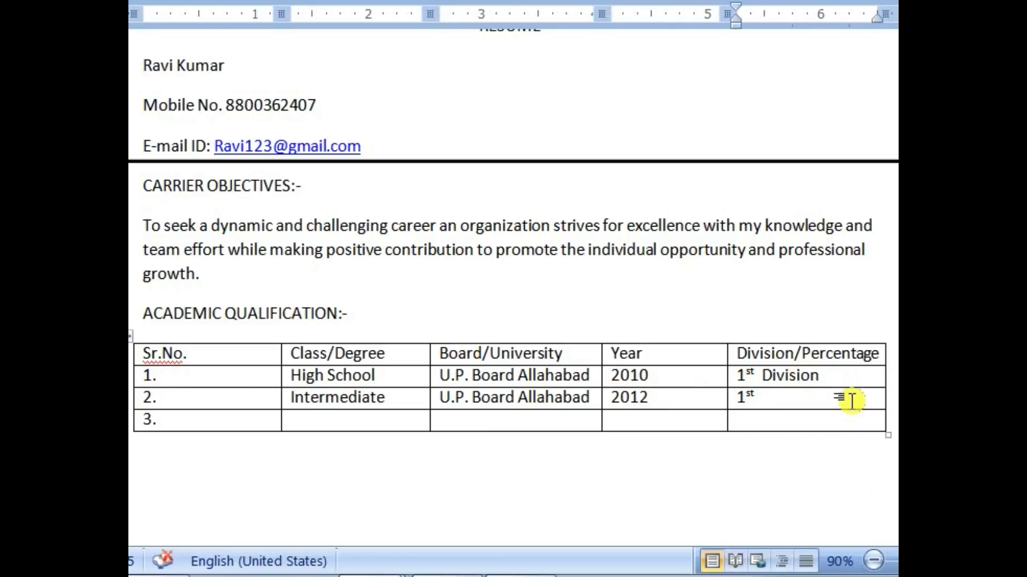
type("Div")
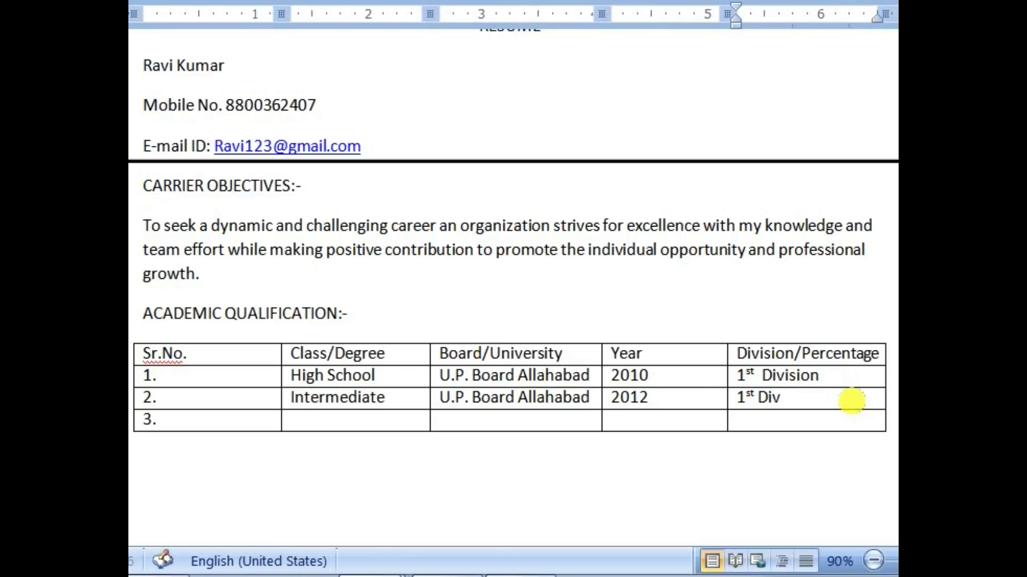
type("ision")
left_click(364, 420)
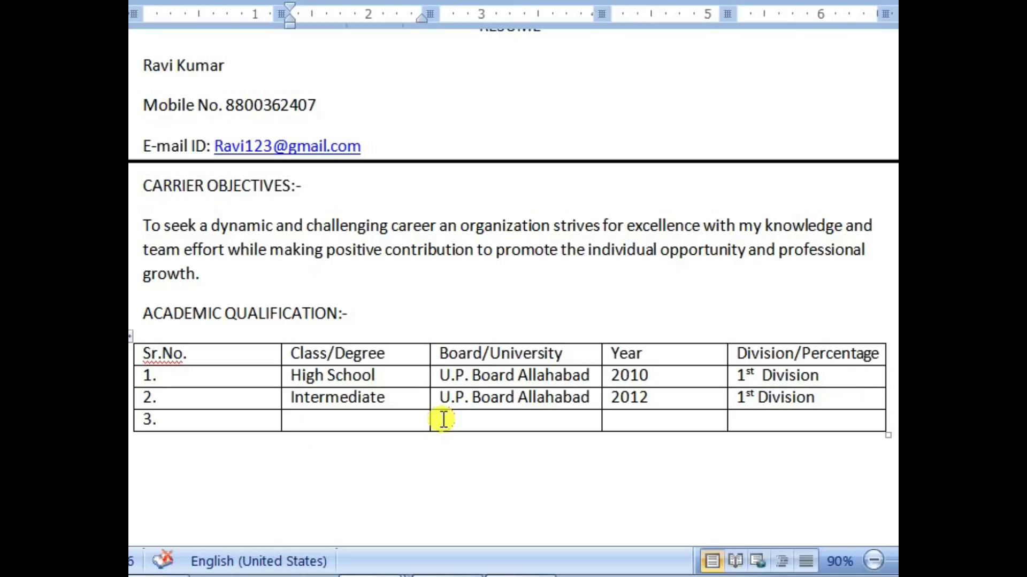
Fill row 3 with B.A., Chandigarh University, 2015 and 86%, then leave the table
type("B.A.")
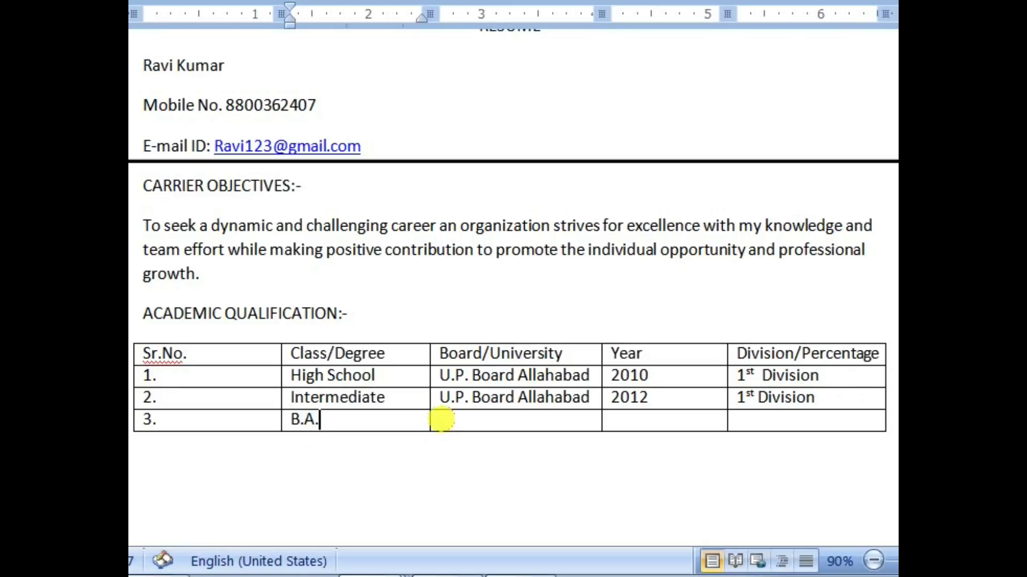
left_click(450, 421)
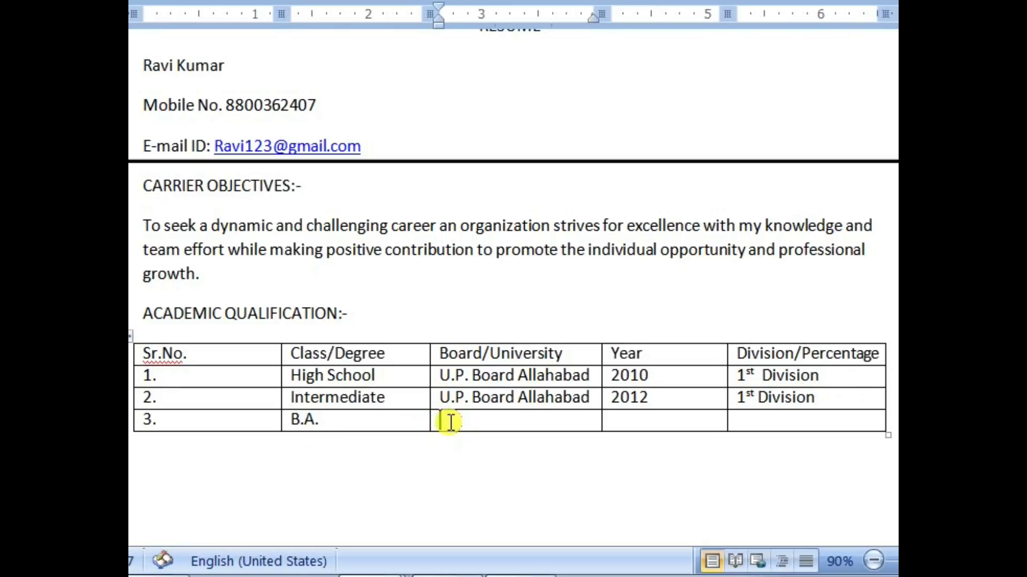
left_click(445, 413)
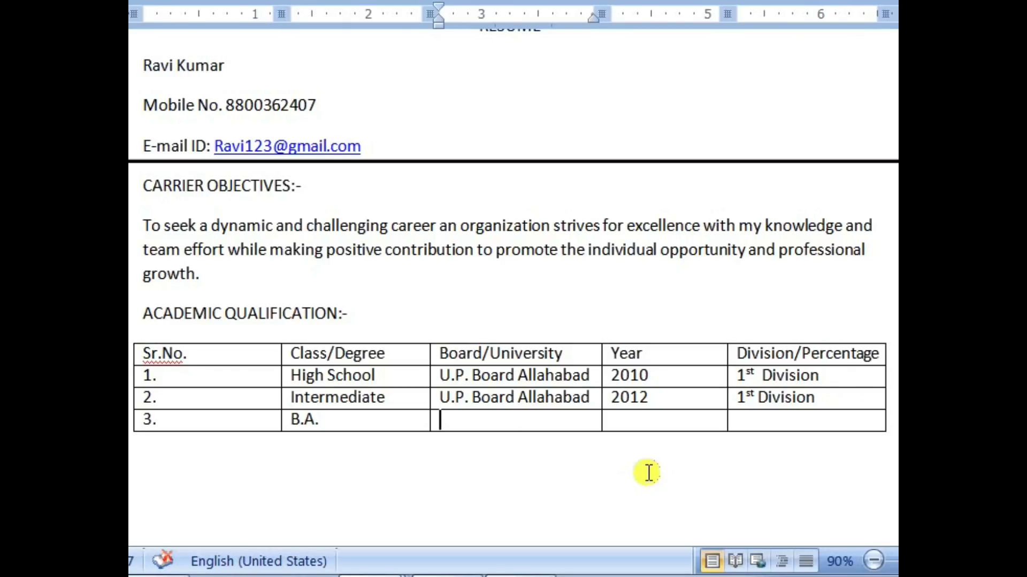
type("Chandigarh University")
left_click(682, 418)
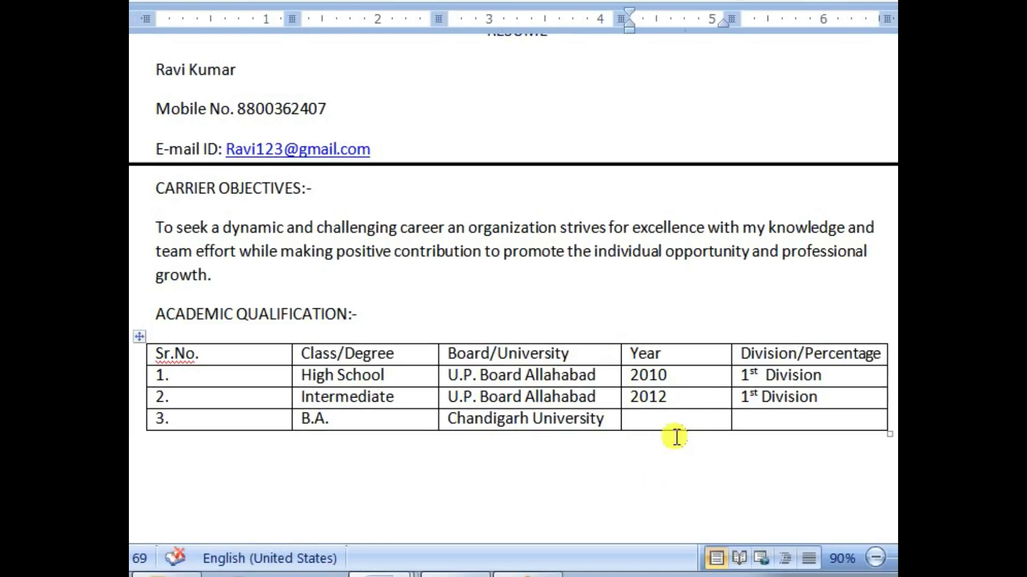
type("20")
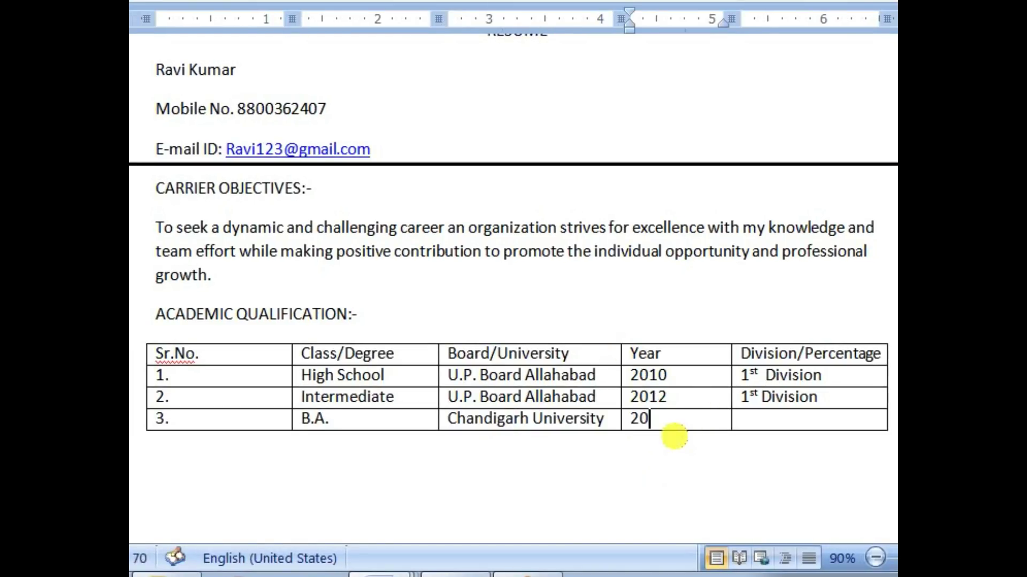
type("15")
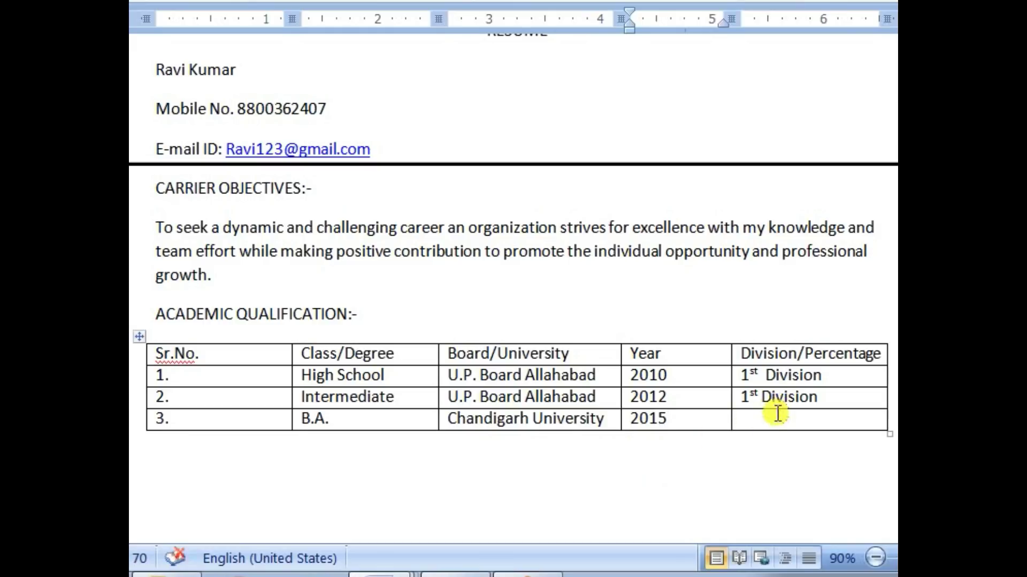
left_click(764, 420)
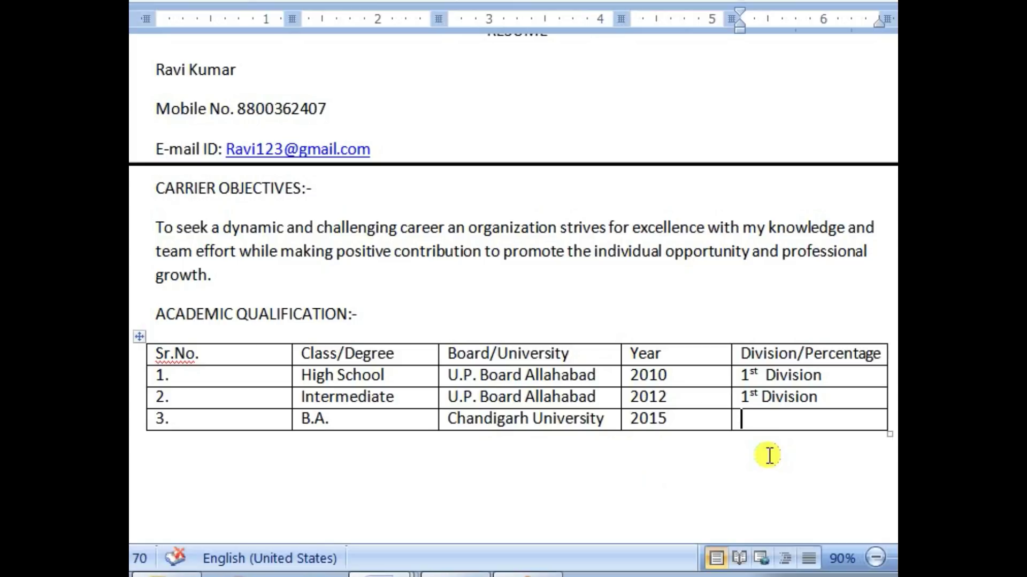
type("86")
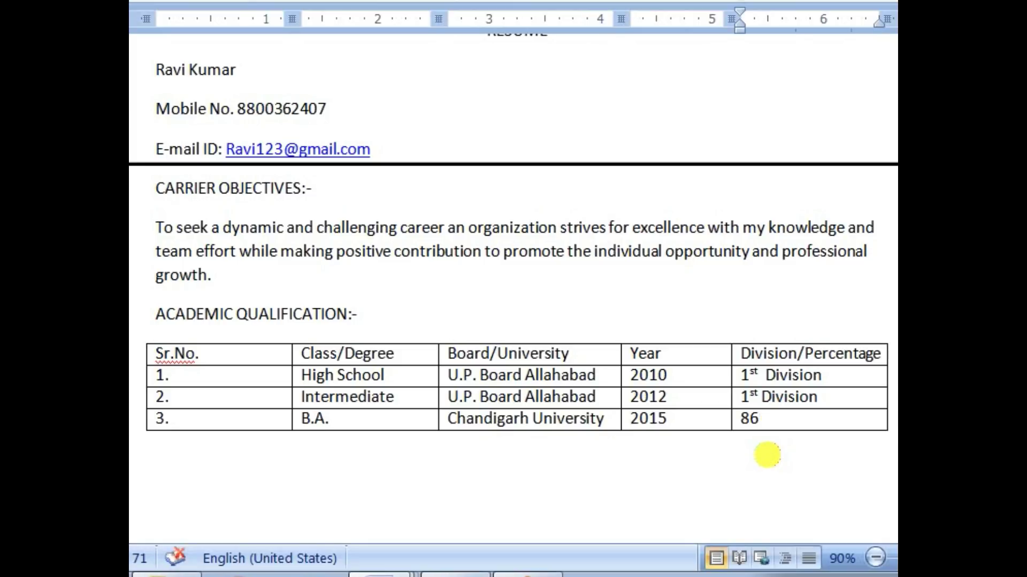
type("%")
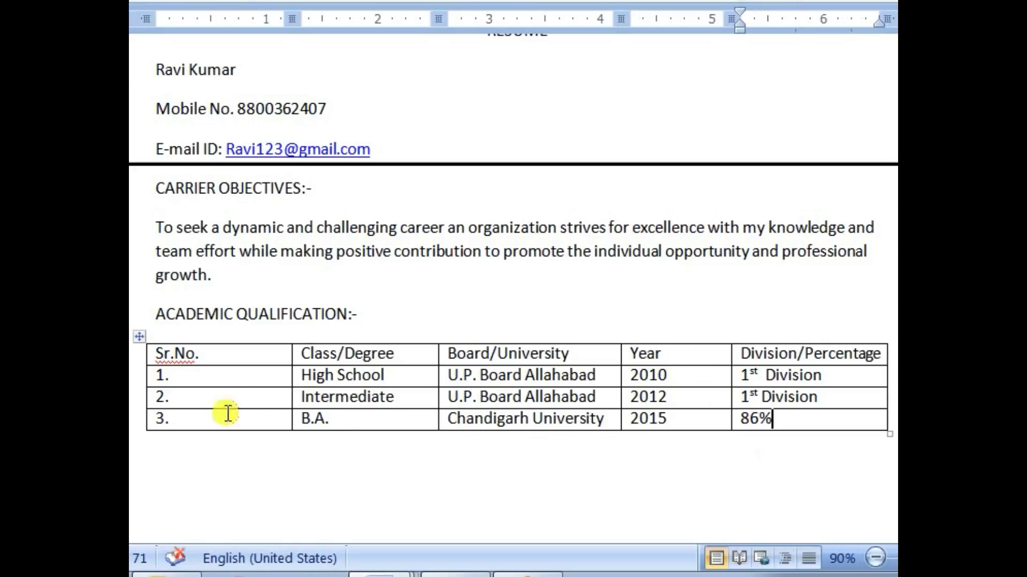
left_click(221, 320)
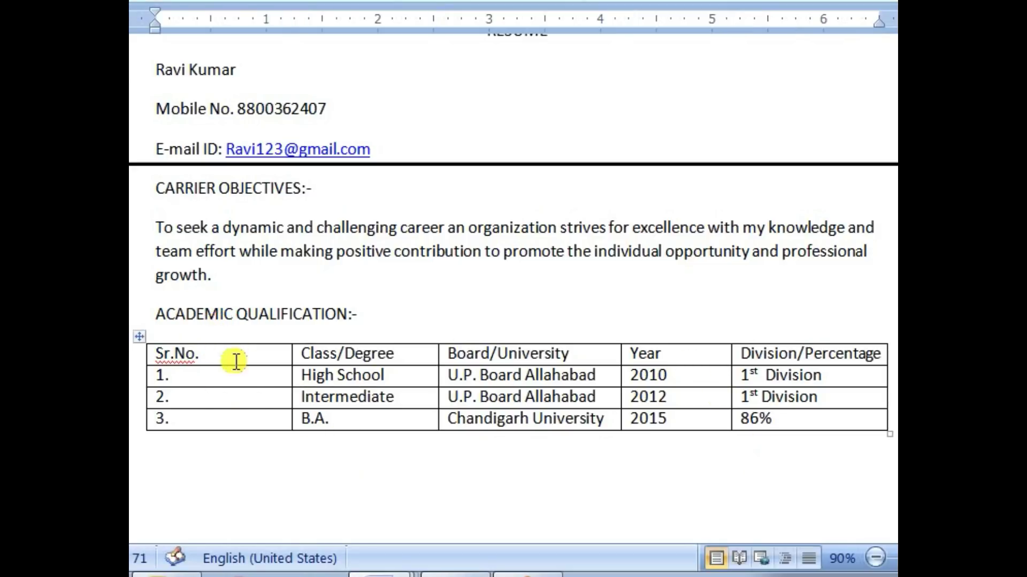
scroll(321, 454, "down", 1)
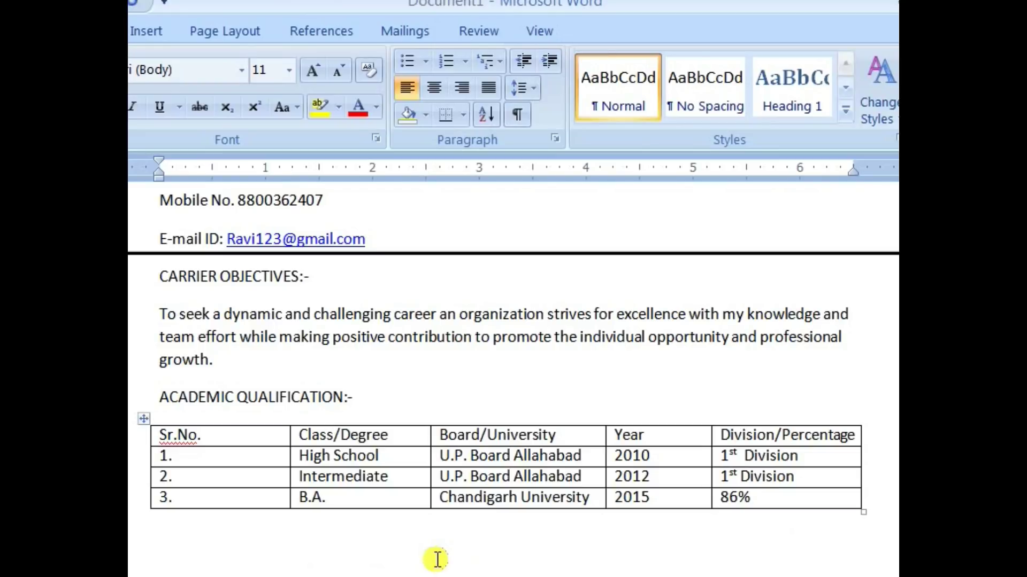
Type the 'Computer Skill:-' heading below the table and start an arrow-bulleted line
left_click(556, 547)
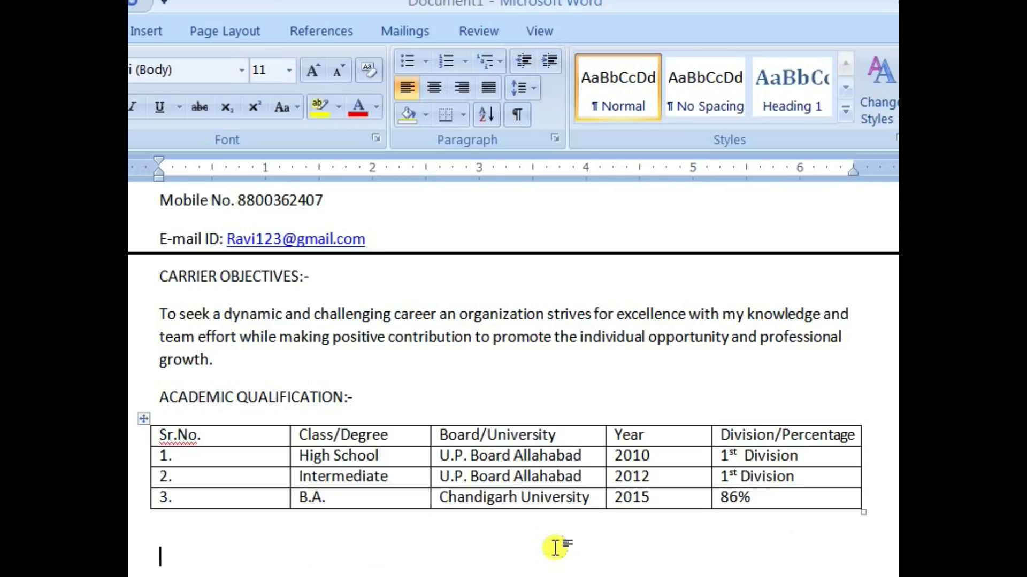
type("C")
type("ompute")
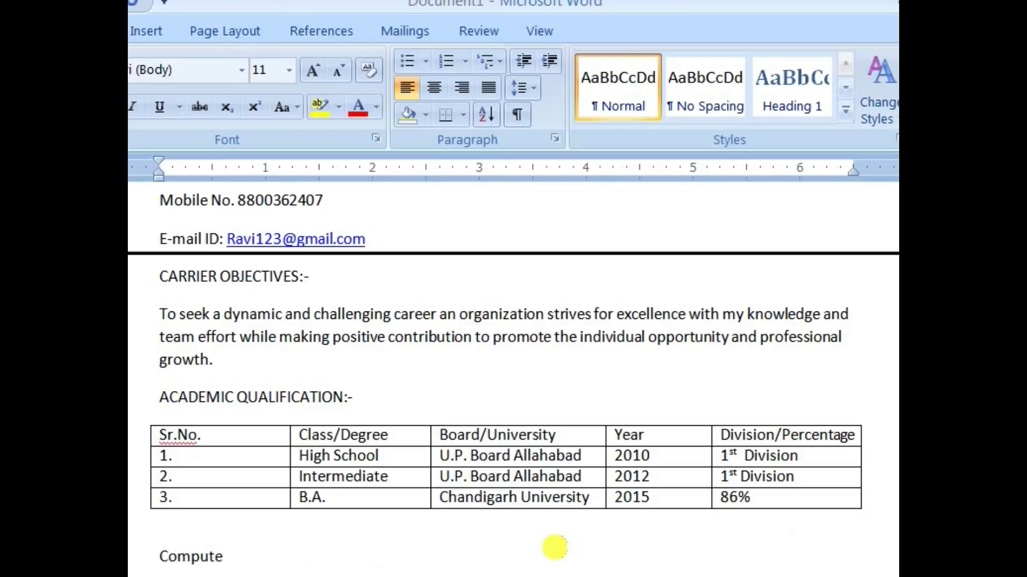
type("r S")
type("kill")
type(":-")
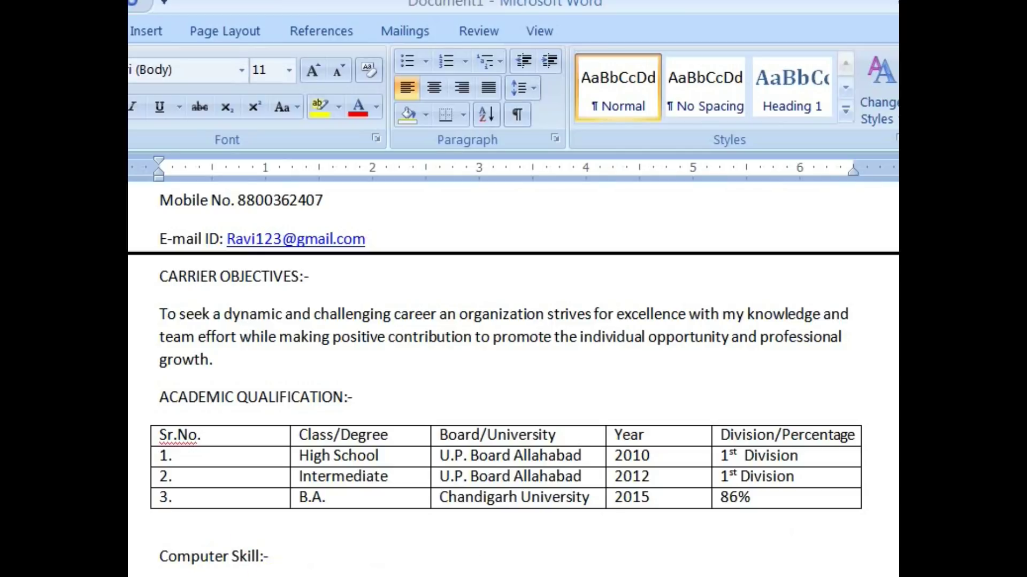
scroll(291, 575, "down", 2)
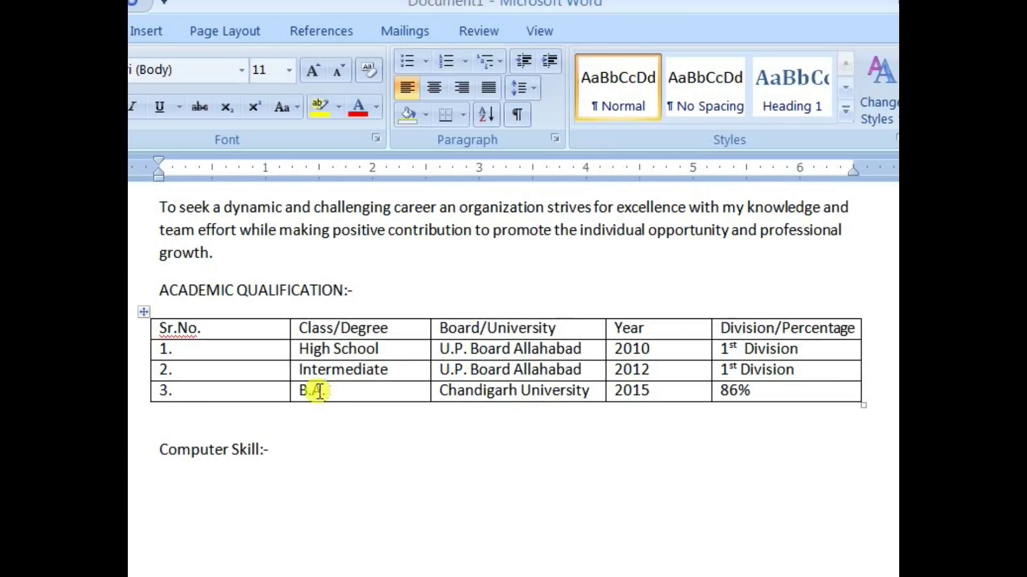
key("Return")
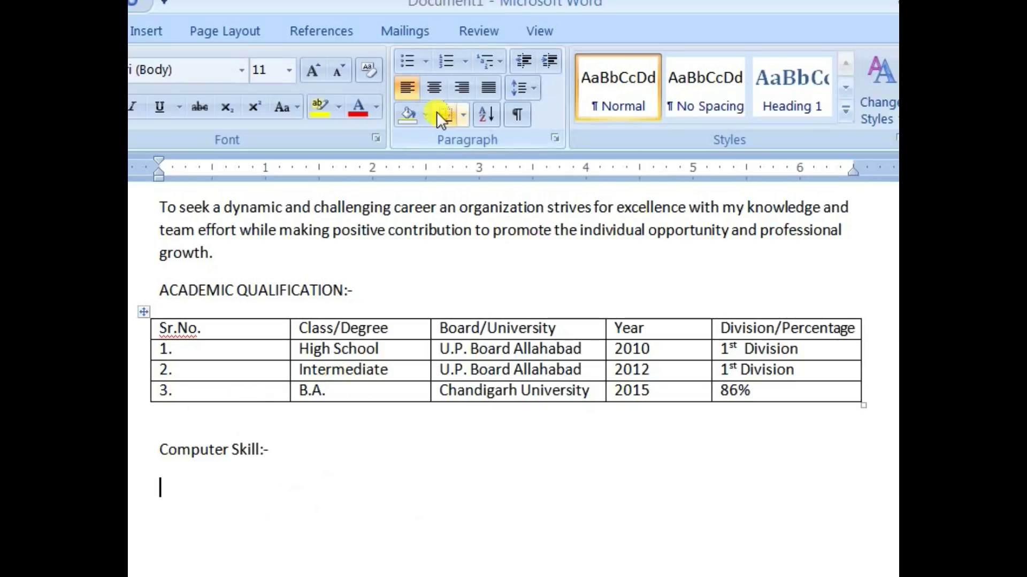
left_click(424, 62)
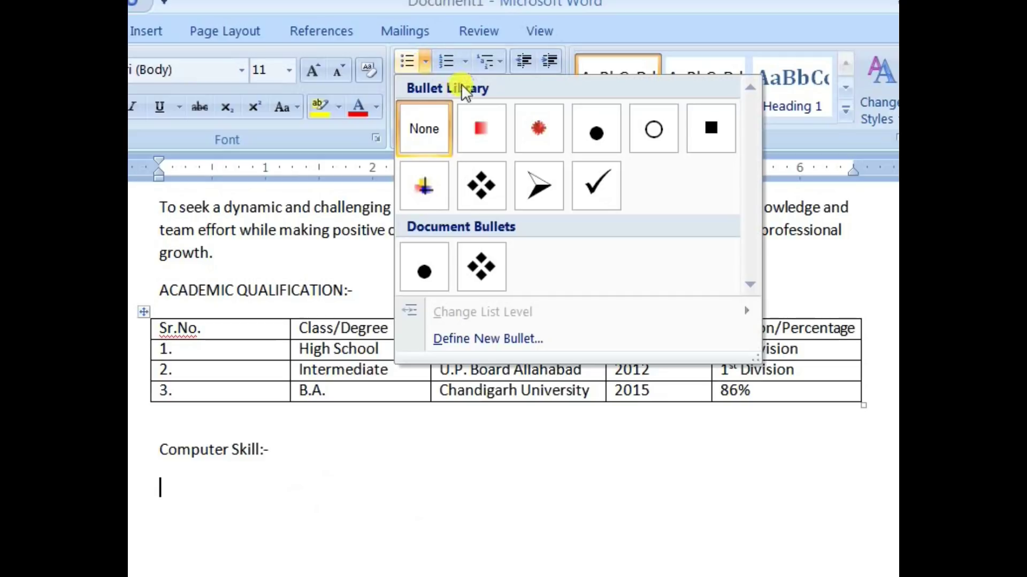
left_click(535, 185)
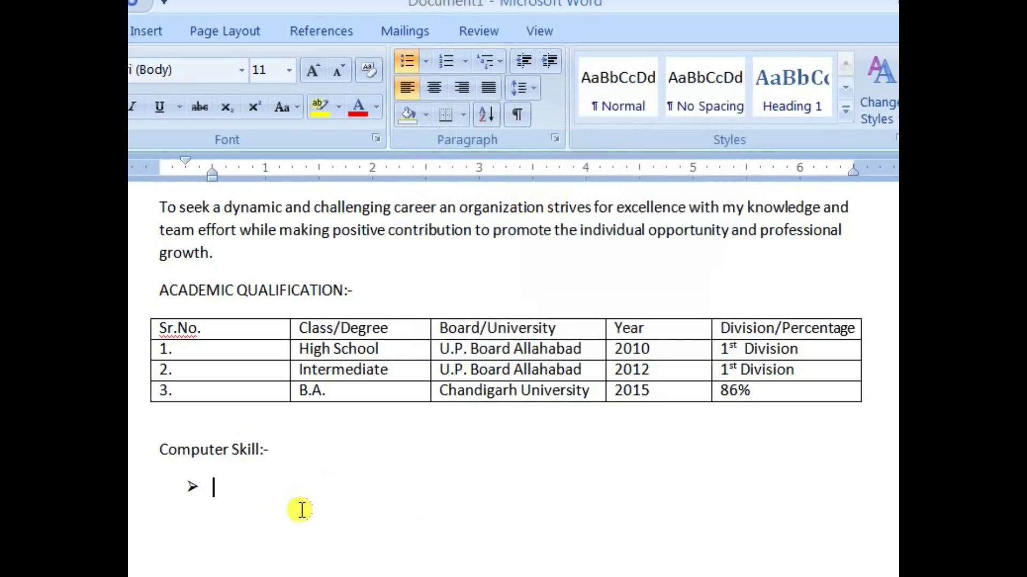
List the skills Basic Computer Course (BCC) and DADTP as bullet items
type("Basic Computer Course ()")
key("Left")
type("B")
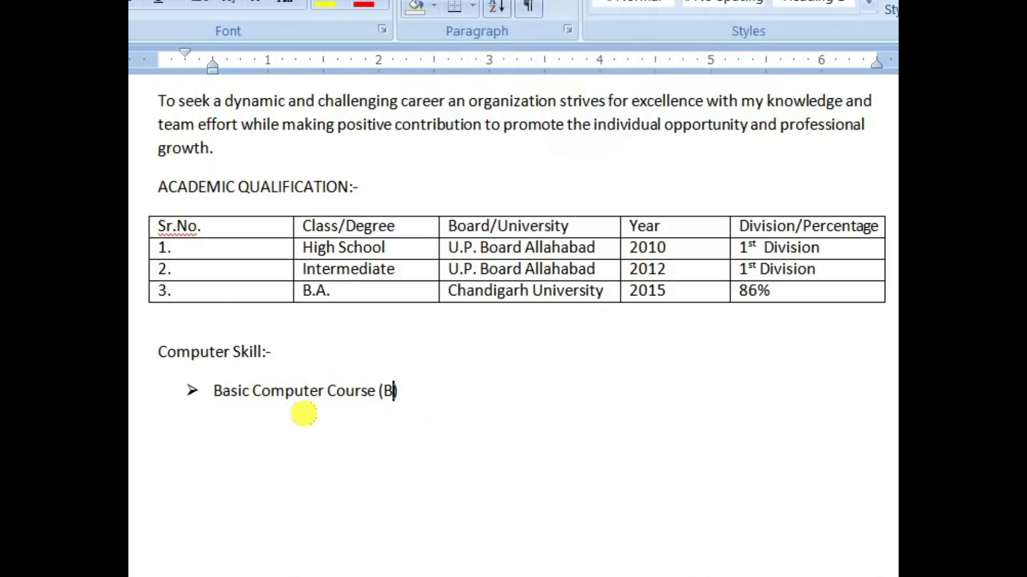
type("CC")
key("End")
key("Return")
type("DAD")
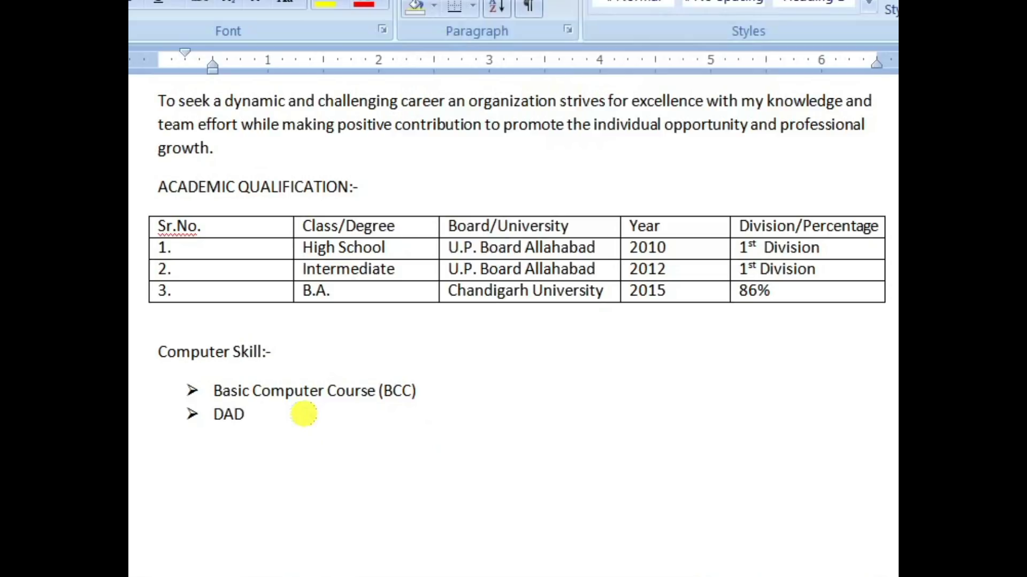
type("Y")
key("BackSpace")
type("TP")
key("Return")
key("Return")
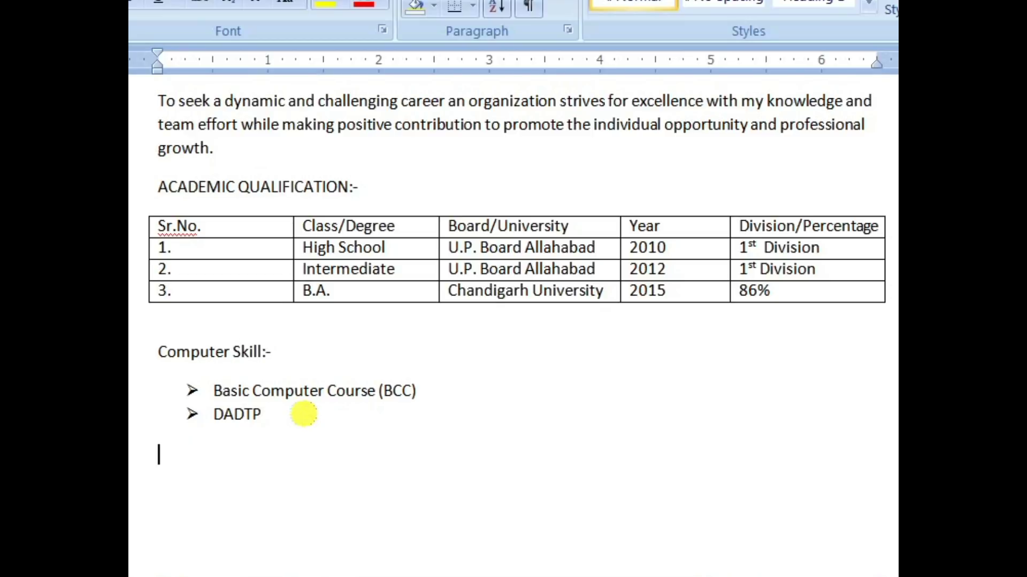
Add 'Work Experience:-' with a diamond-bulleted '5 Year Computer Teaching Experience.' entry
type("Work Experience:-")
key("Return")
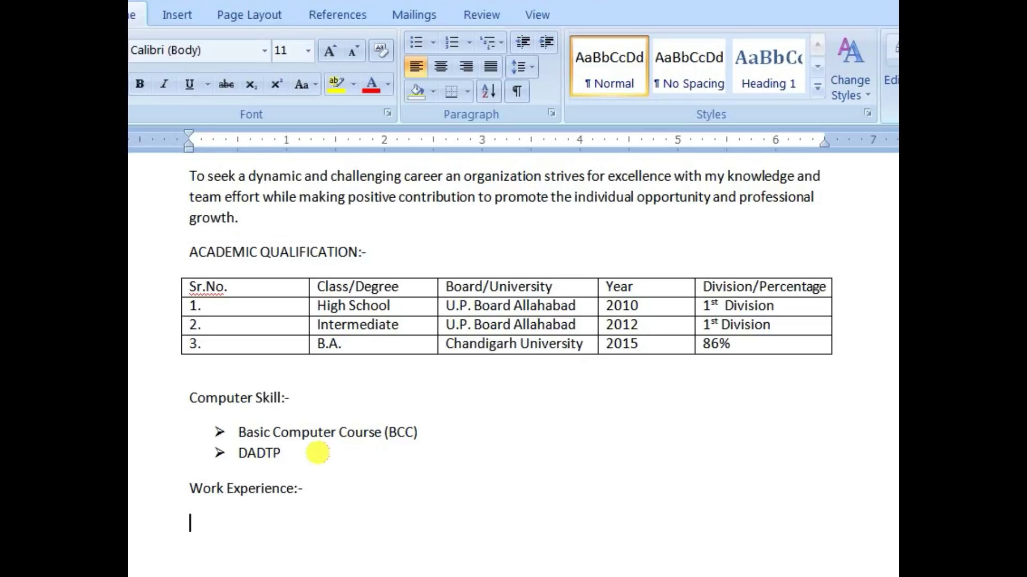
scroll(275, 431, "down", 1)
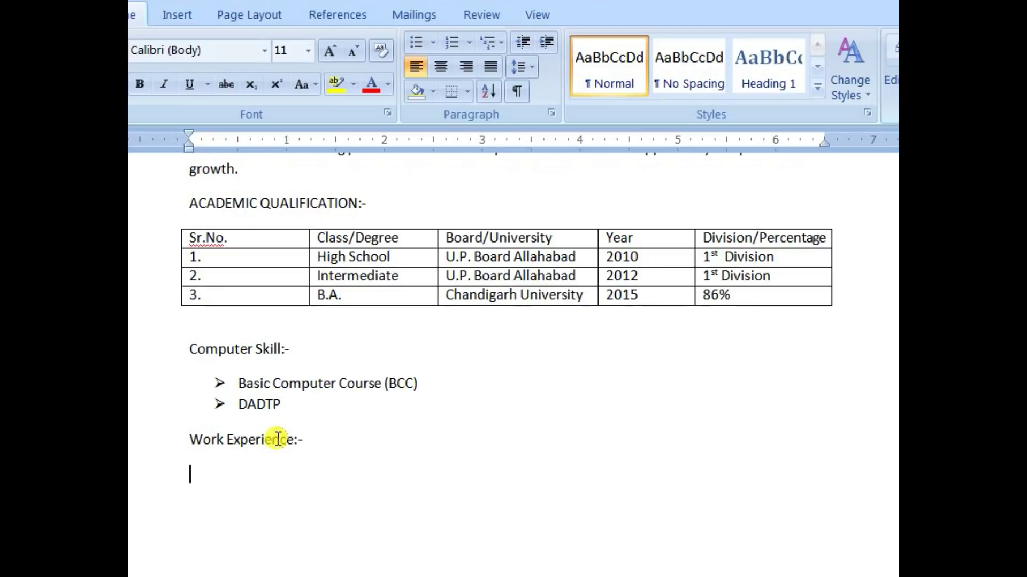
left_click(433, 42)
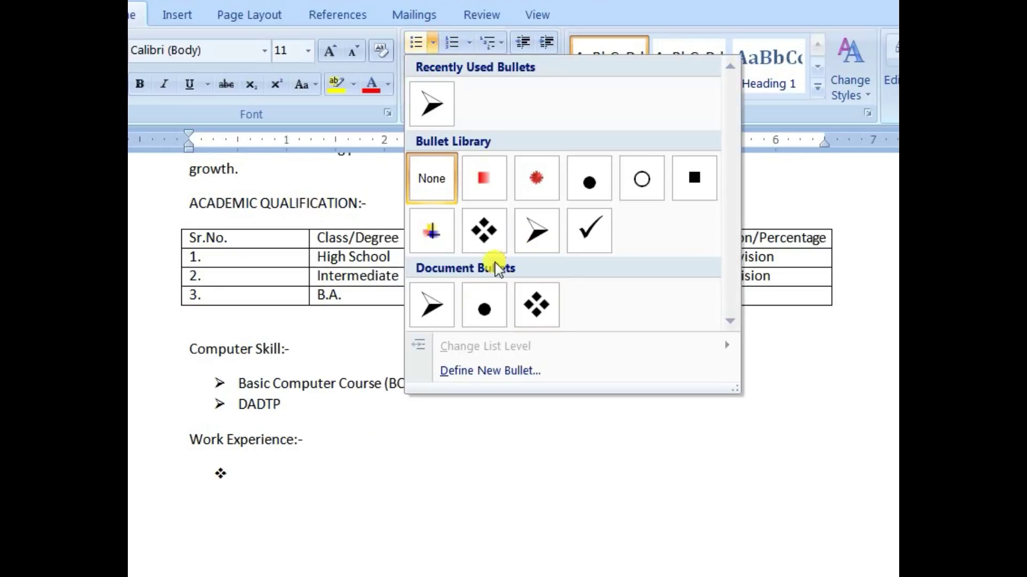
left_click(484, 230)
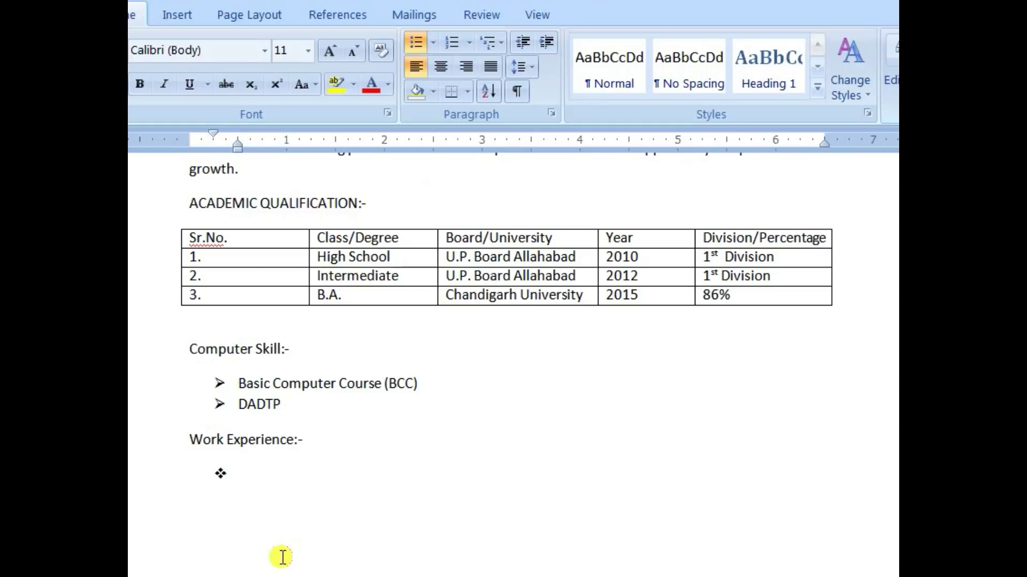
type("5 ")
type("Yea")
type("r Com")
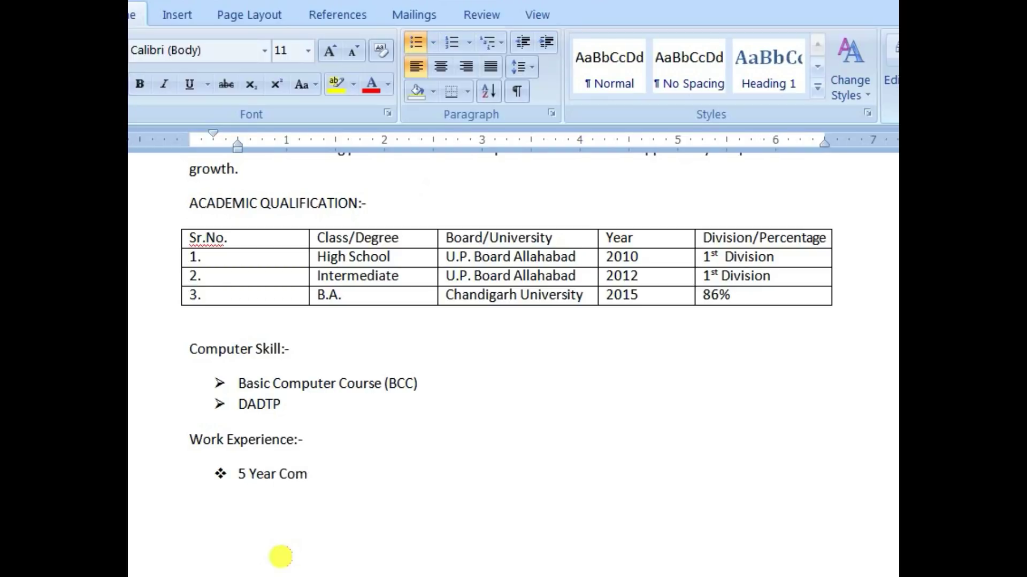
type("puter ")
type("Teach")
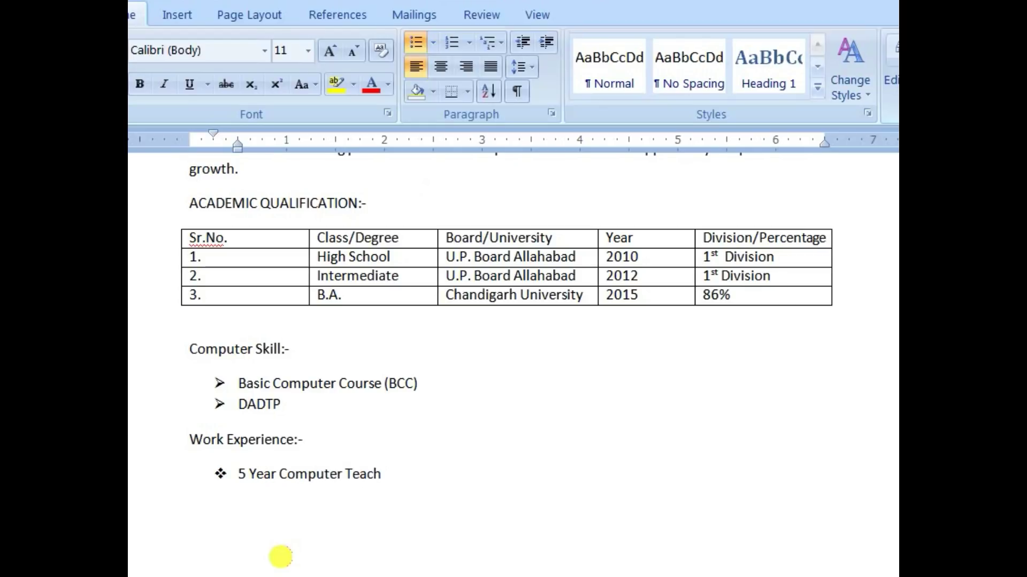
type("ing E")
type("xperience")
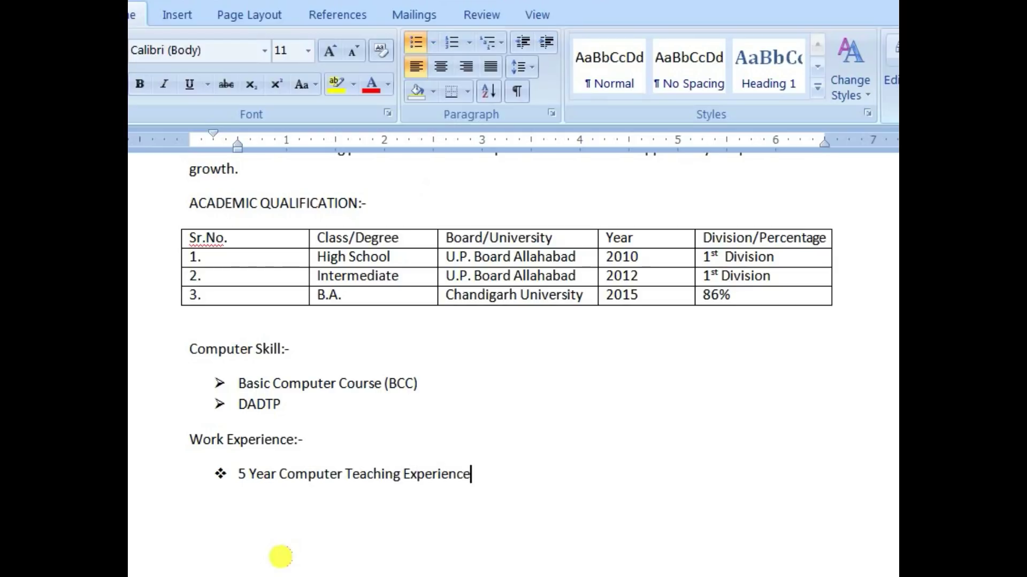
type(".")
key("Return")
key("Return")
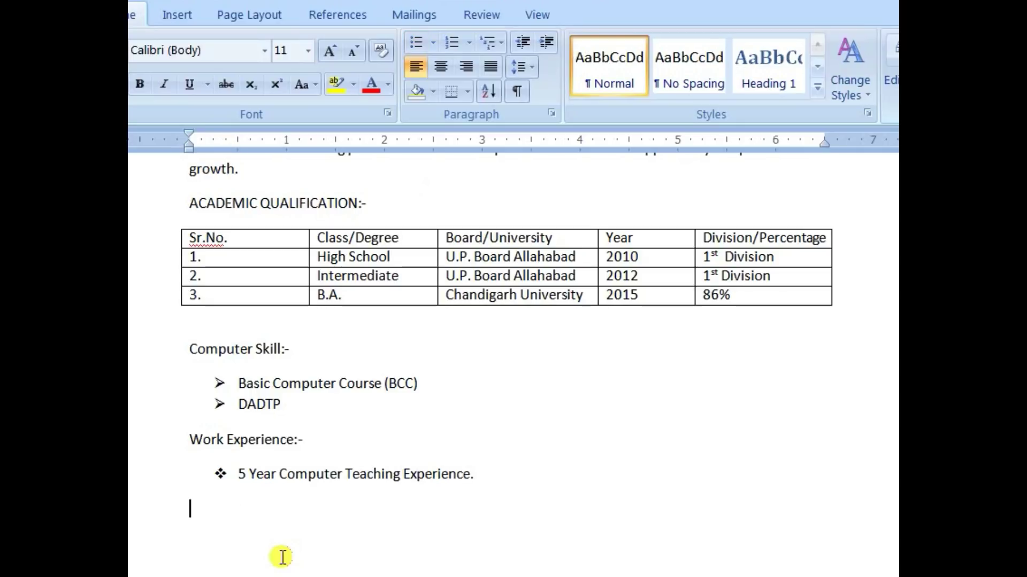
Type the 'PERSONAL Details:-' heading and a 'Father Name' label on the next line
scroll(466, 475, "down", 1)
scroll(466, 475, "down", 1)
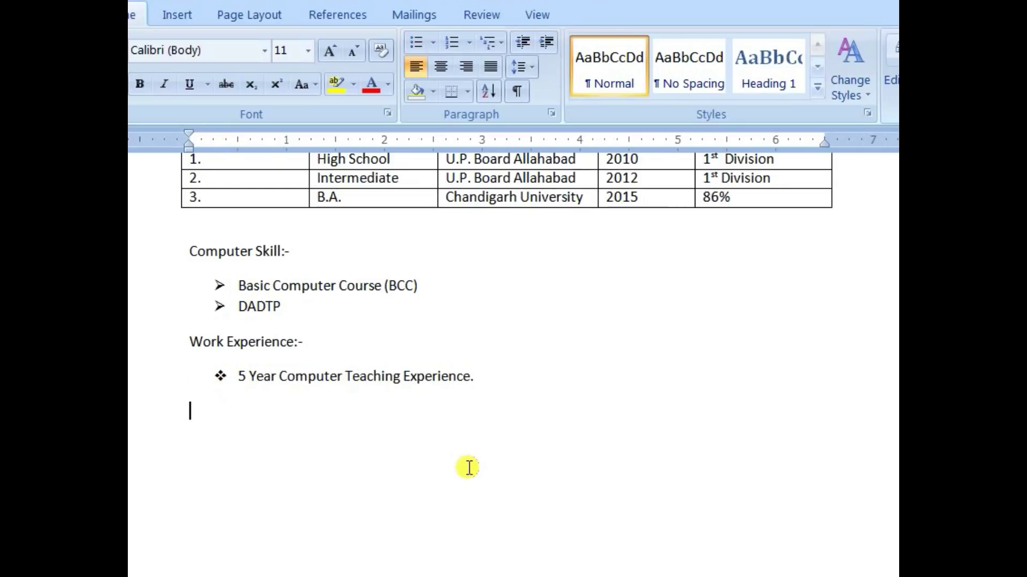
scroll(425, 420, "down", 1)
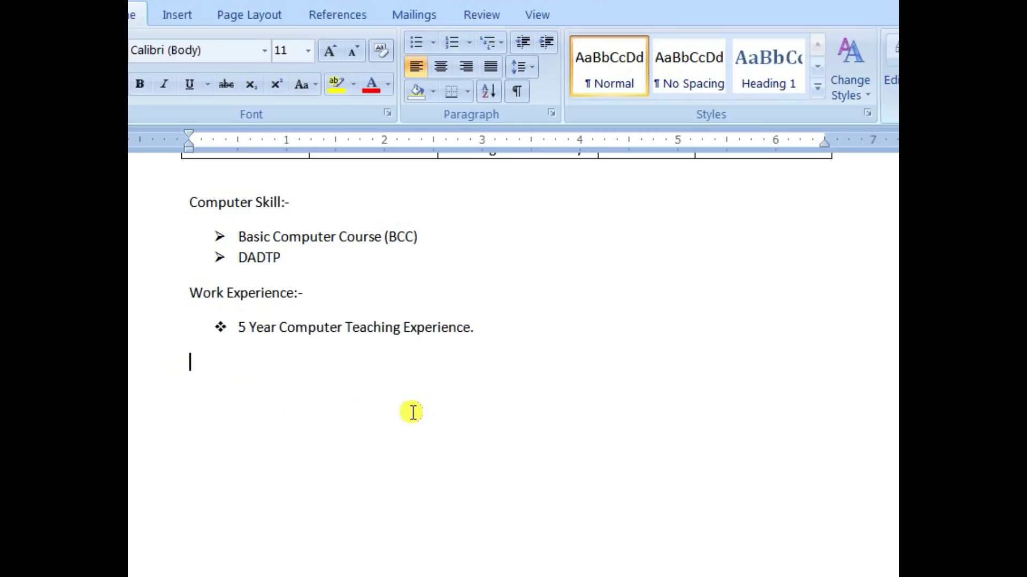
type("p")
type("ER")
type("SONAL ")
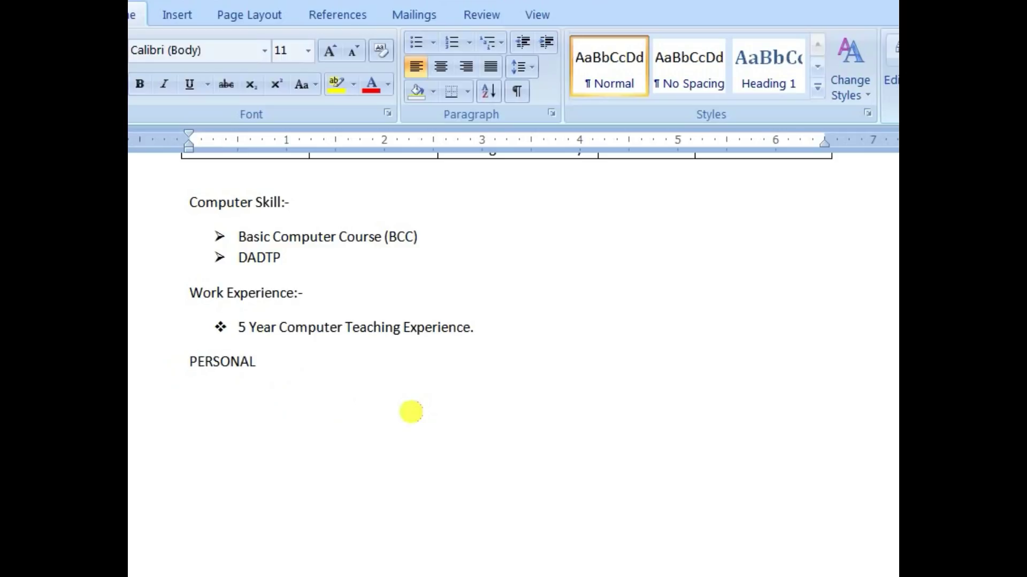
type("dETA")
type("ILS")
key("BackSpace")
type("-")
key("Return")
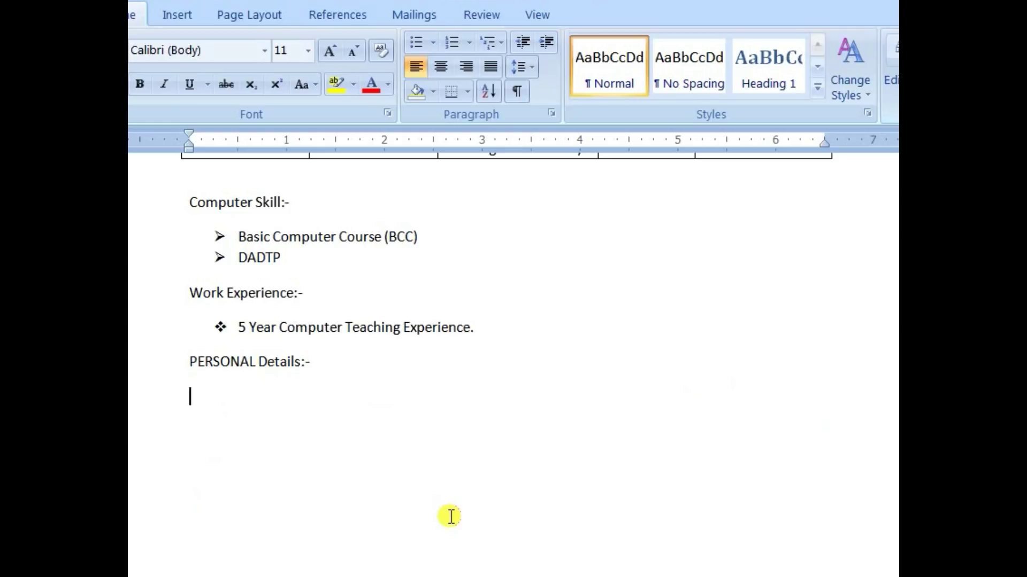
type("Fat")
type("h")
type("er Name")
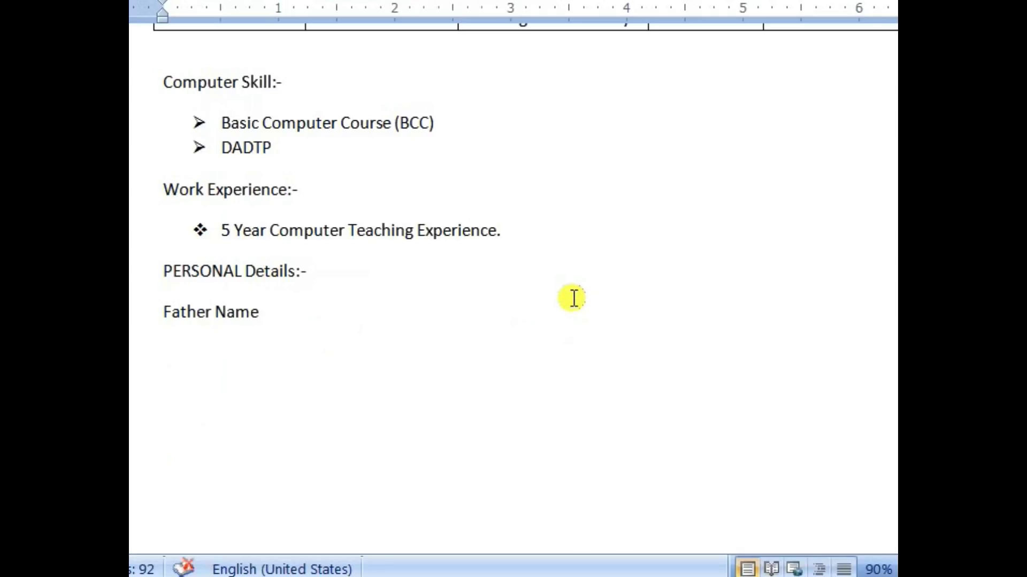
Add a left tab stop near 3.5 inches and enter the father's name beside its label
left_click(569, 11)
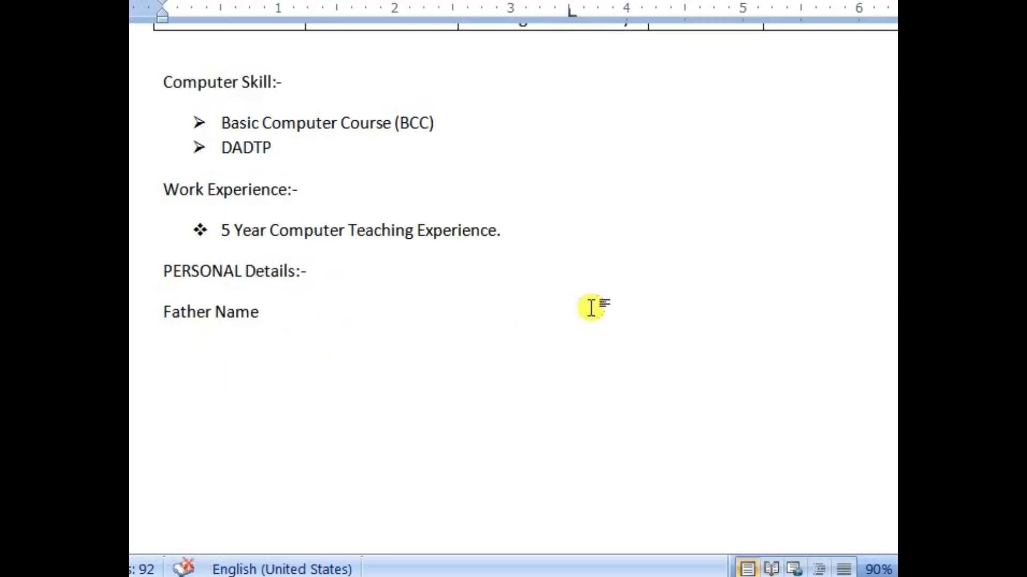
key("Tab")
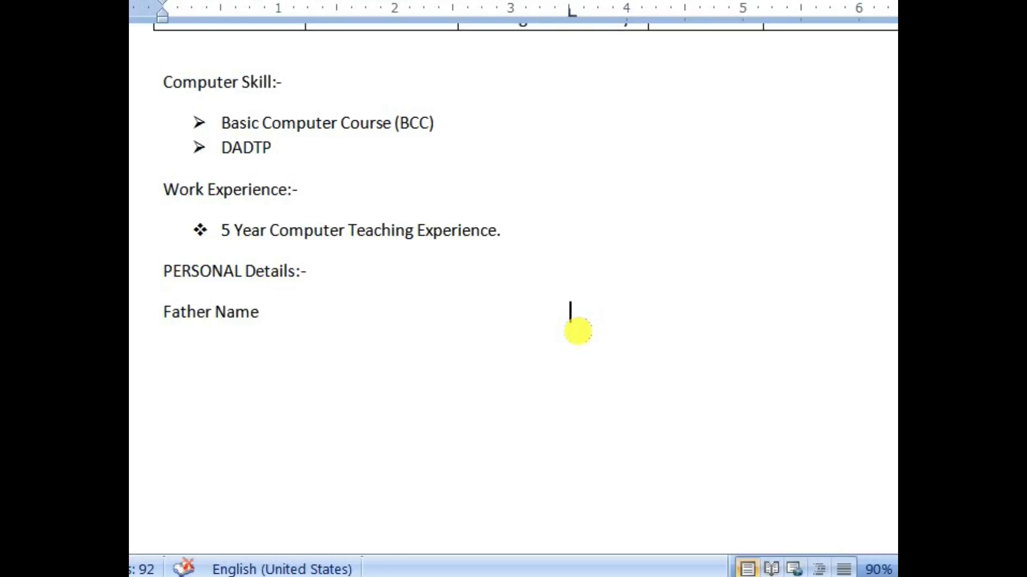
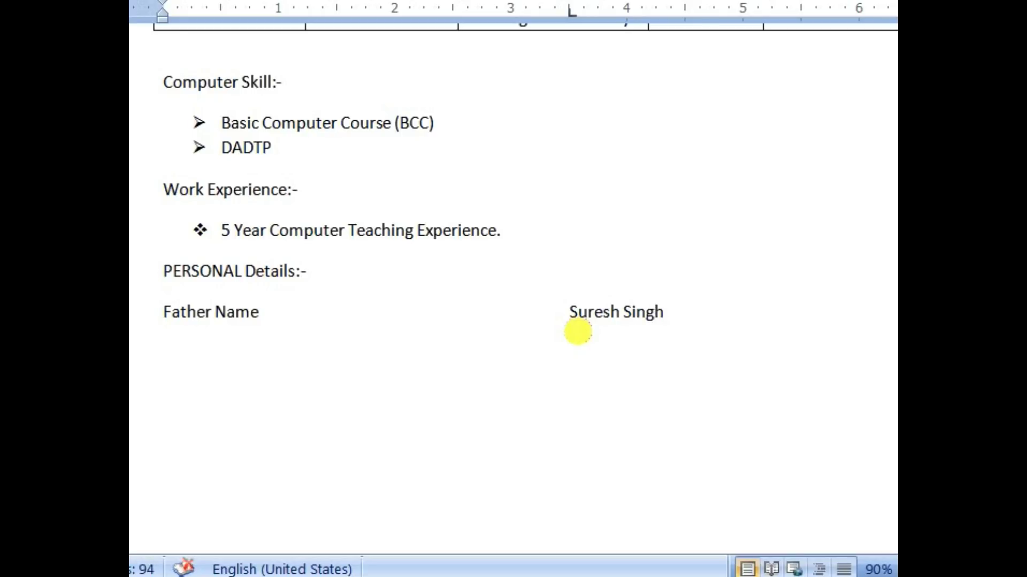
key("Return")
Add a Date of Birth line with the birth date at the tab stop
key("BackSpace")
type("Dat")
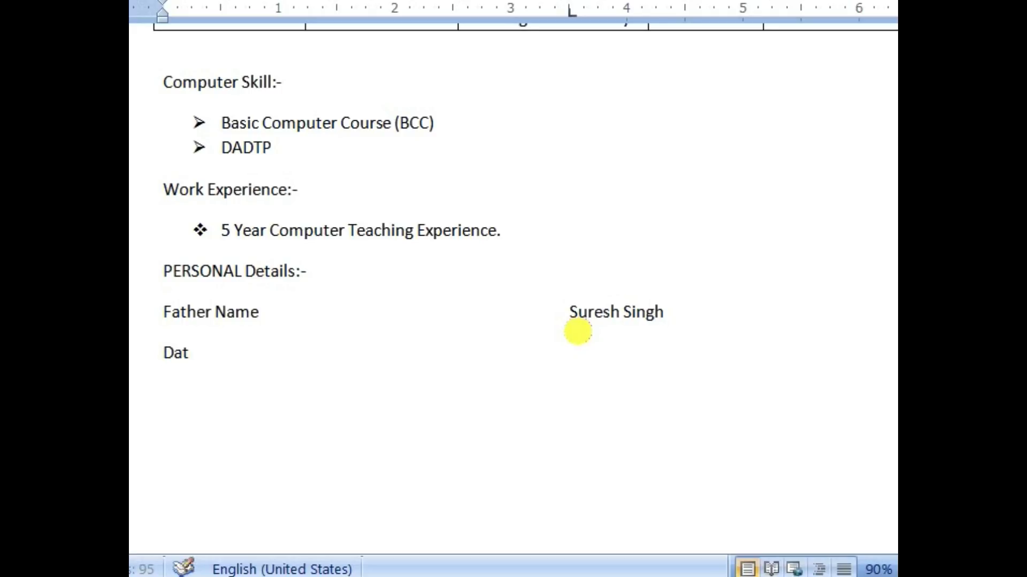
type("e og")
key("BackSpace")
type("B")
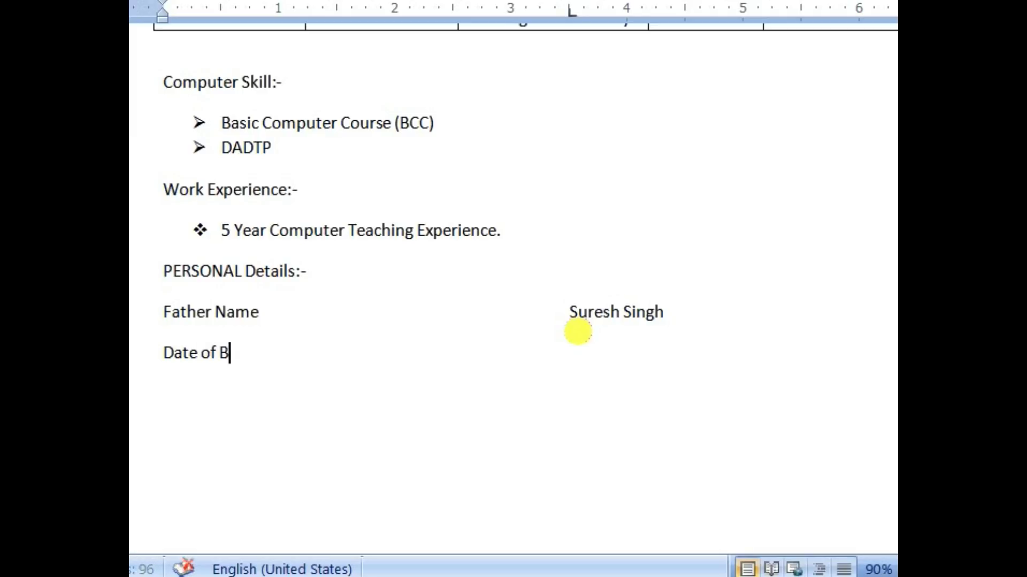
type("irth")
key("Tab")
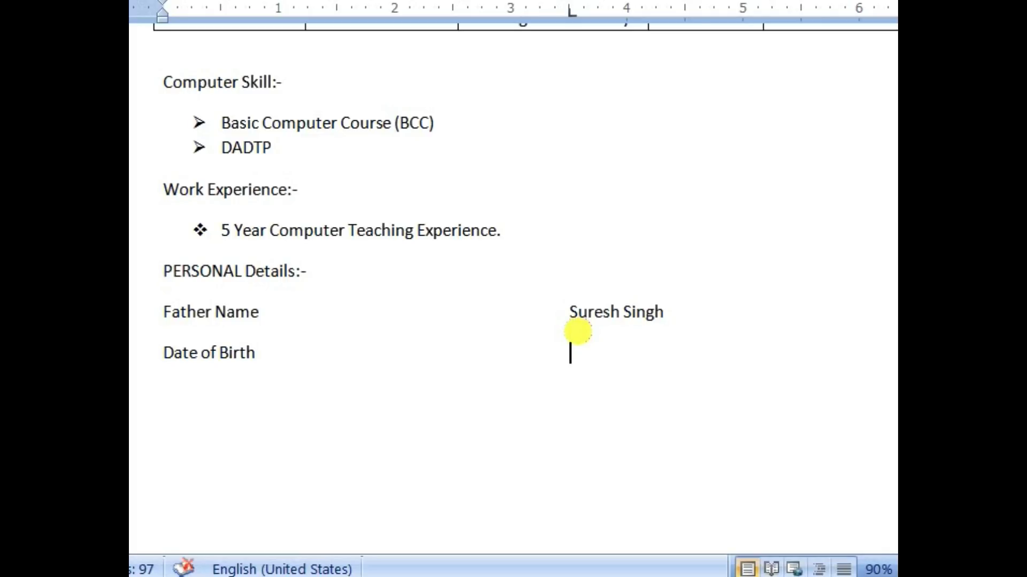
type("2/")
type("09")
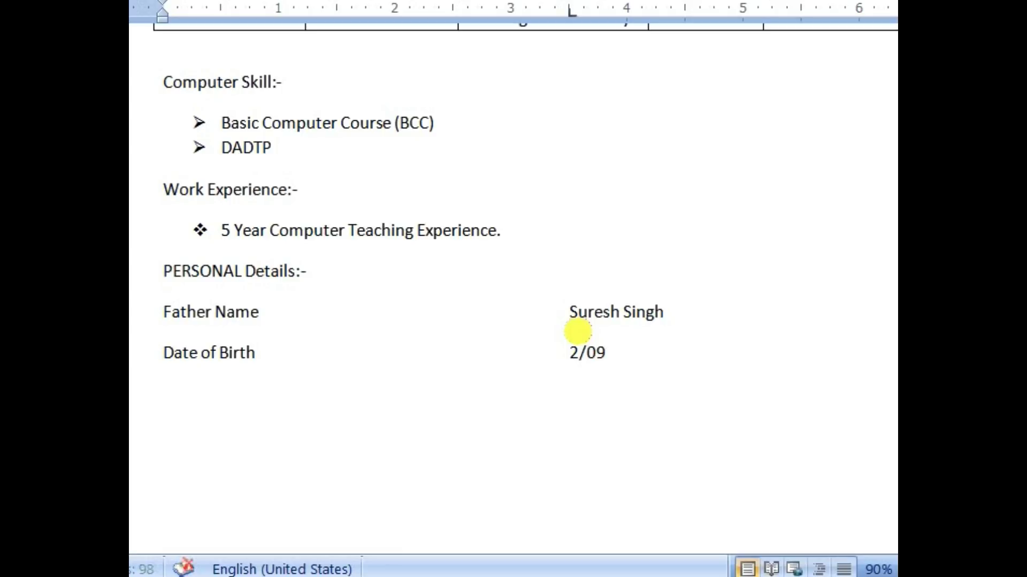
type("/1")
type("94")
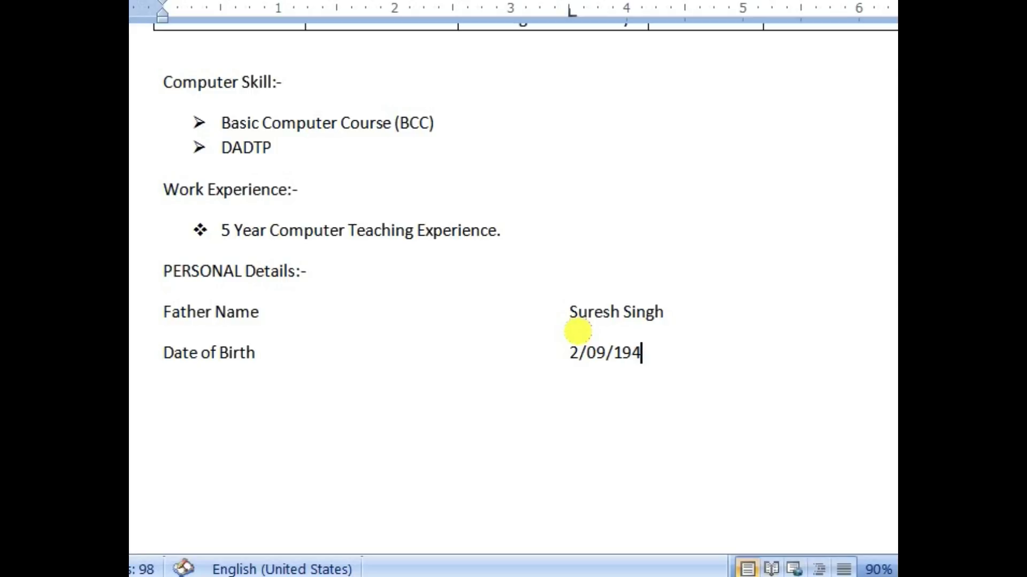
key("BackSpace")
type("94")
key("Return")
Add a Gender line with the value Male
type("Ge")
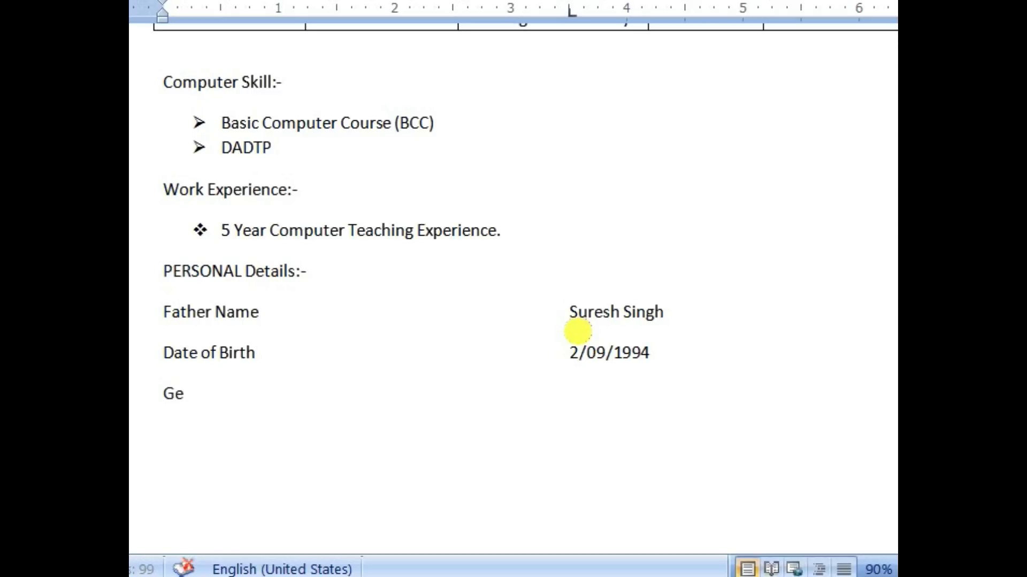
type("nder")
key("Tab")
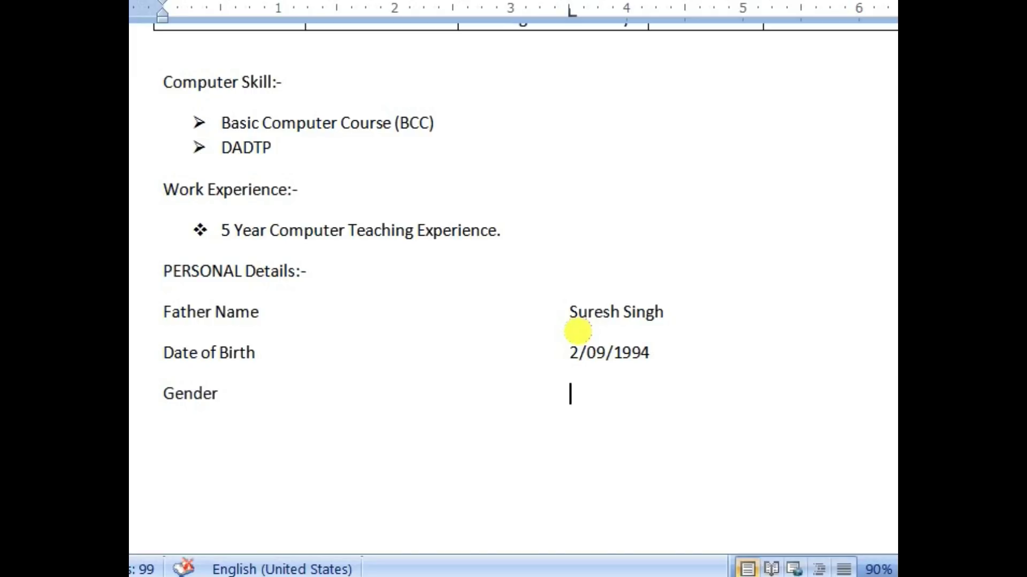
type("Male")
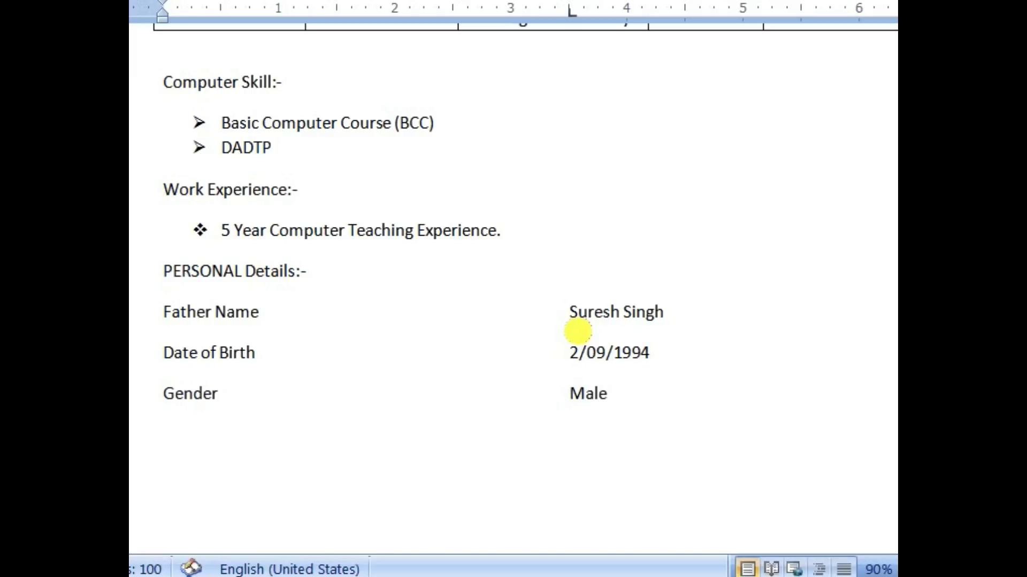
key("Return")
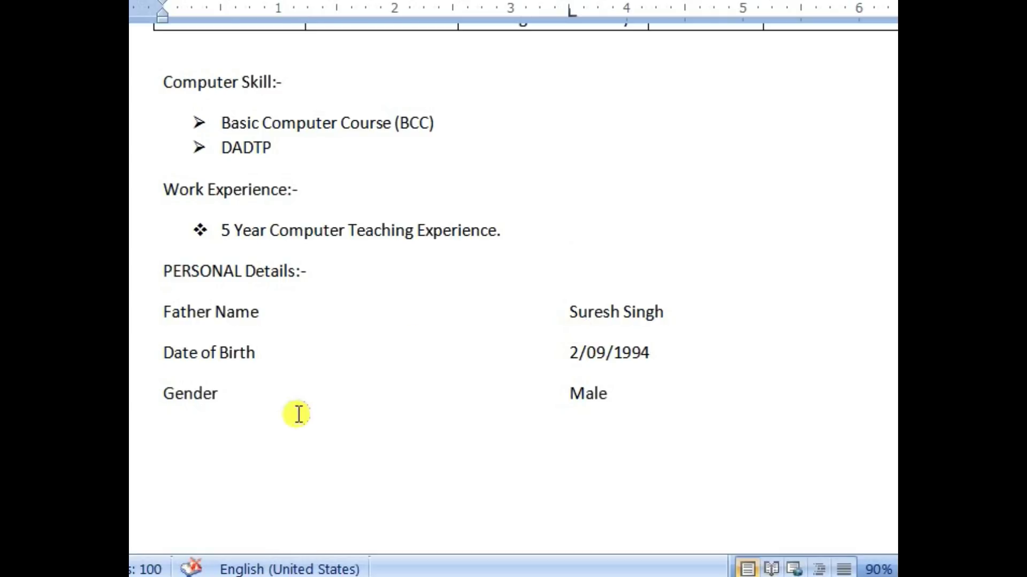
Add a full stop after 'knowledge' at the end of the declaration sentence
scroll(403, 399, "down", 2)
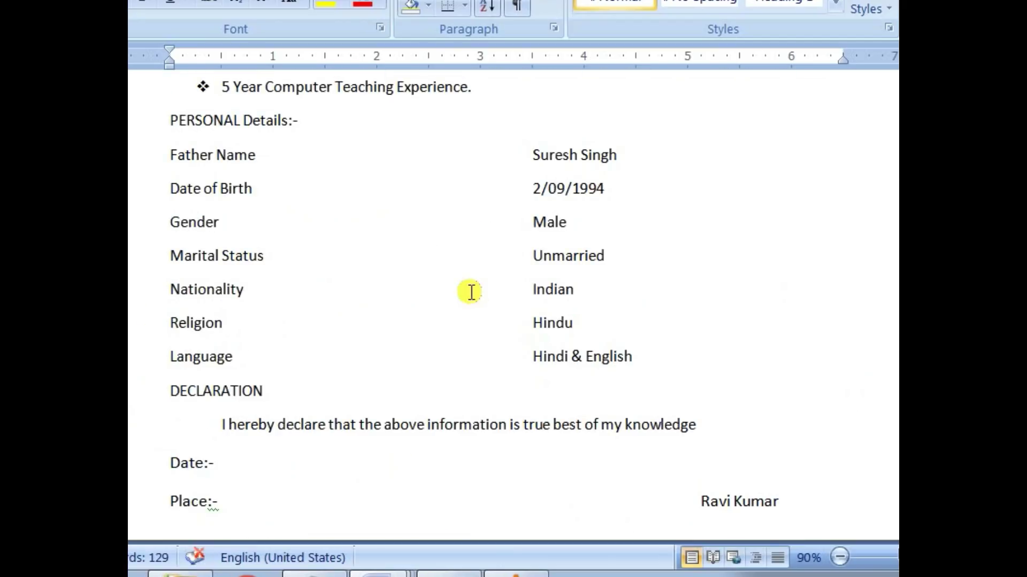
scroll(472, 292, "up", 5)
scroll(472, 292, "down", 1)
scroll(471, 292, "down", 4)
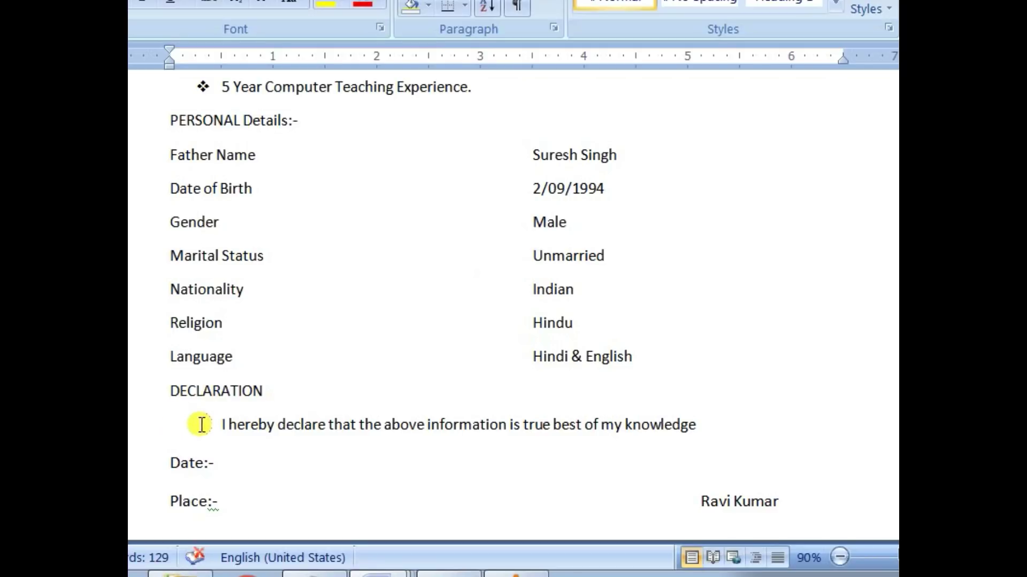
left_click(216, 424)
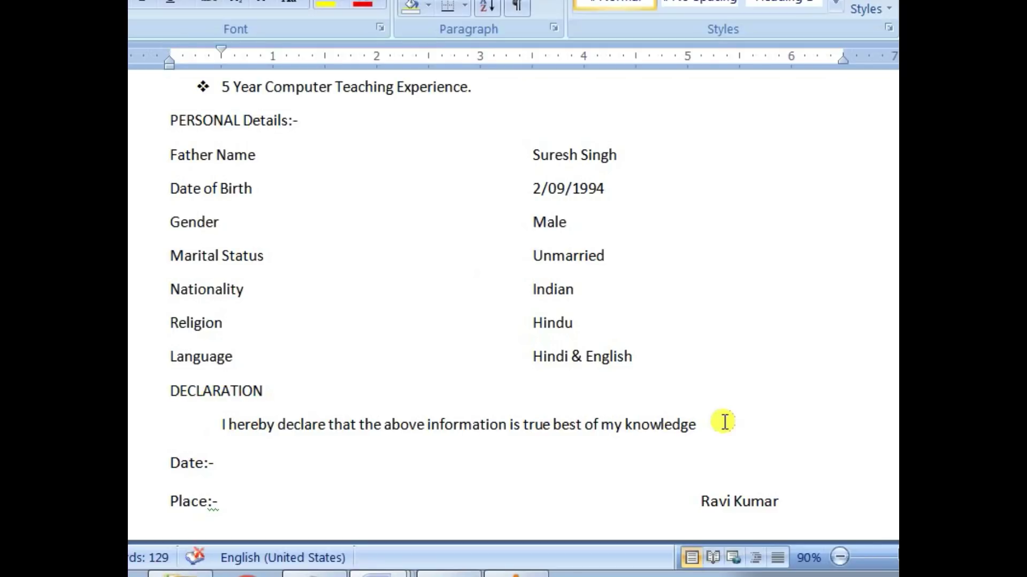
left_click(697, 424)
type(".")
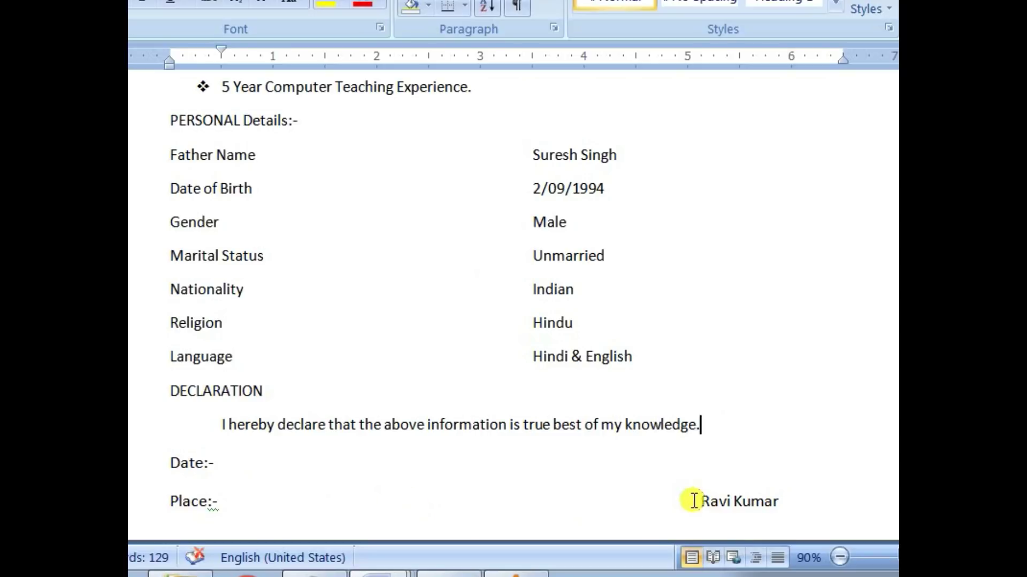
Scroll up to the RESUME heading and qualification table at the top
scroll(764, 489, "up", 5)
scroll(758, 478, "up", 5)
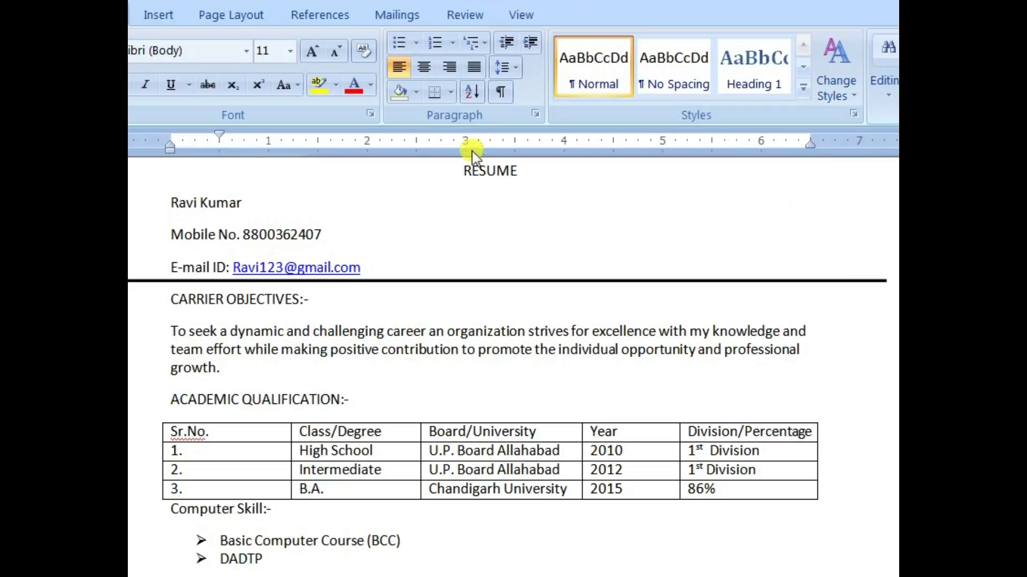
Draw a small 0.94" by 0.96" rectangle at the page's top right, beside the contact lines
left_click(153, 11)
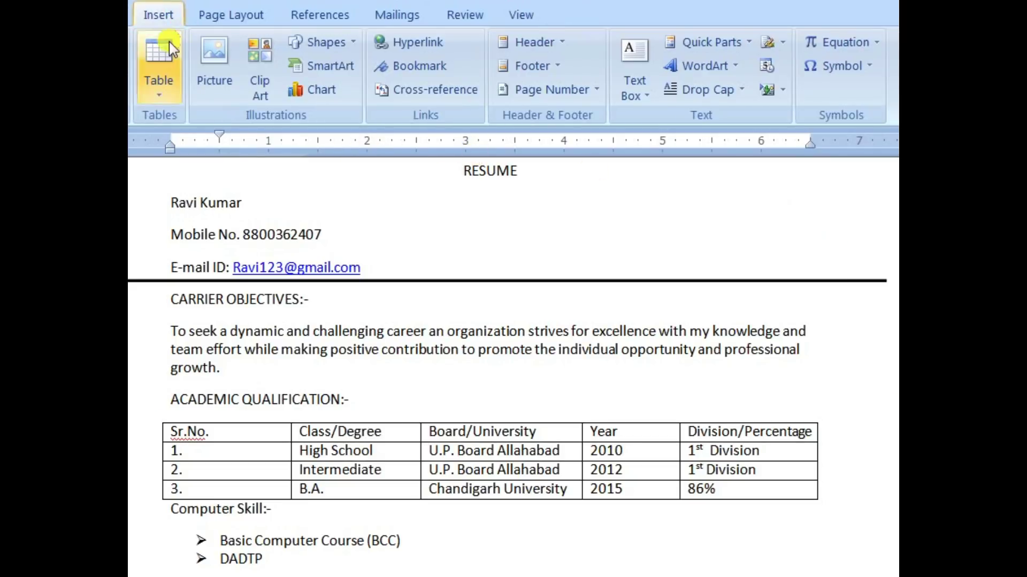
left_click(326, 43)
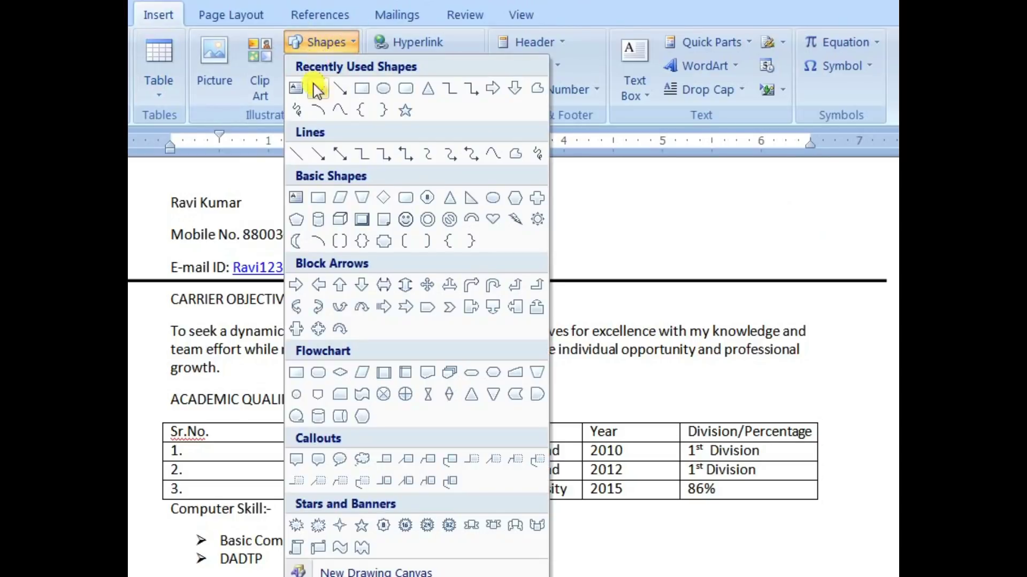
left_click(361, 88)
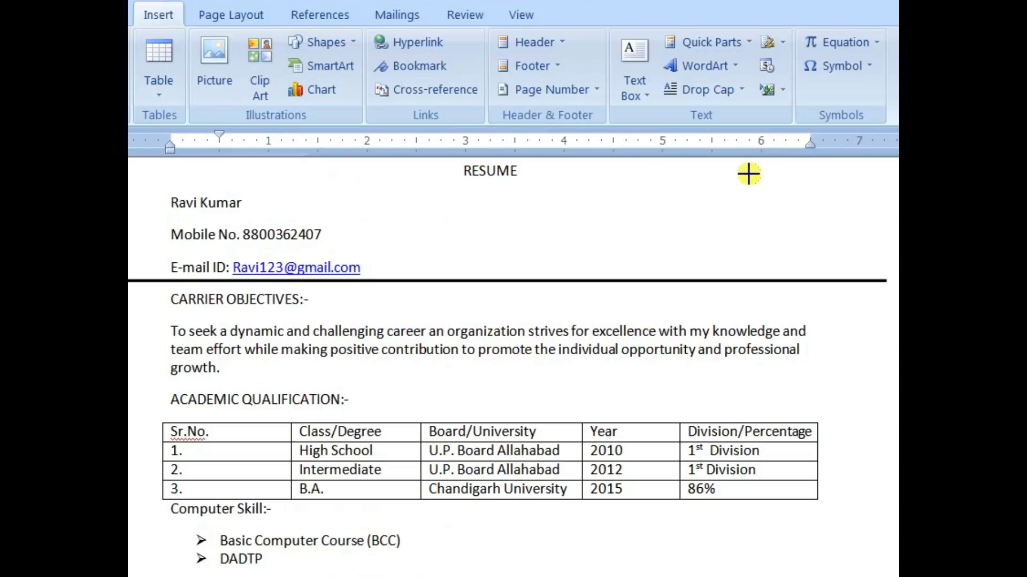
mouse_move(748, 174)
left_mouse_down()
mouse_move(859, 269)
mouse_move(844, 266)
left_mouse_up()
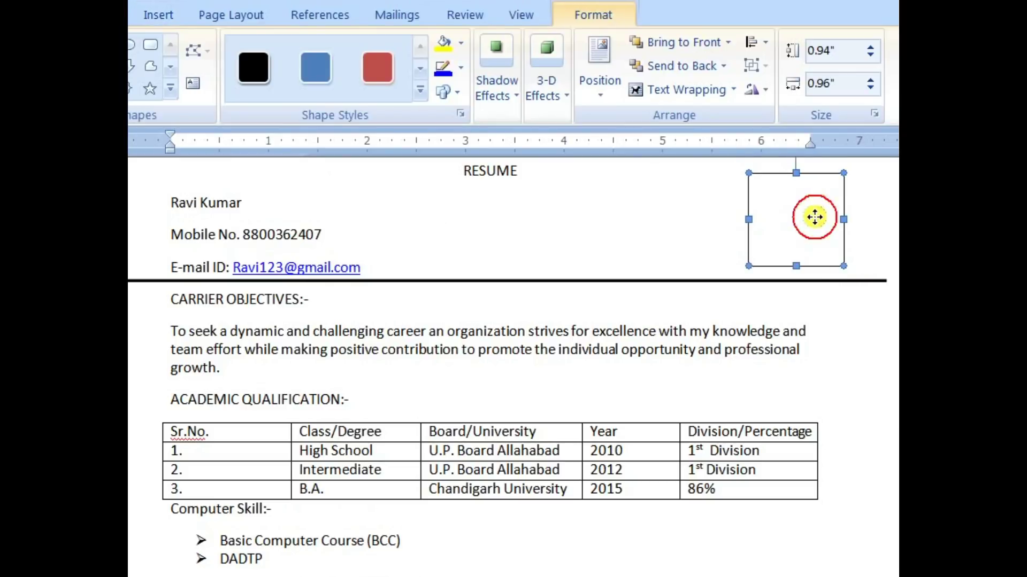
left_click_drag(814, 217, 836, 222)
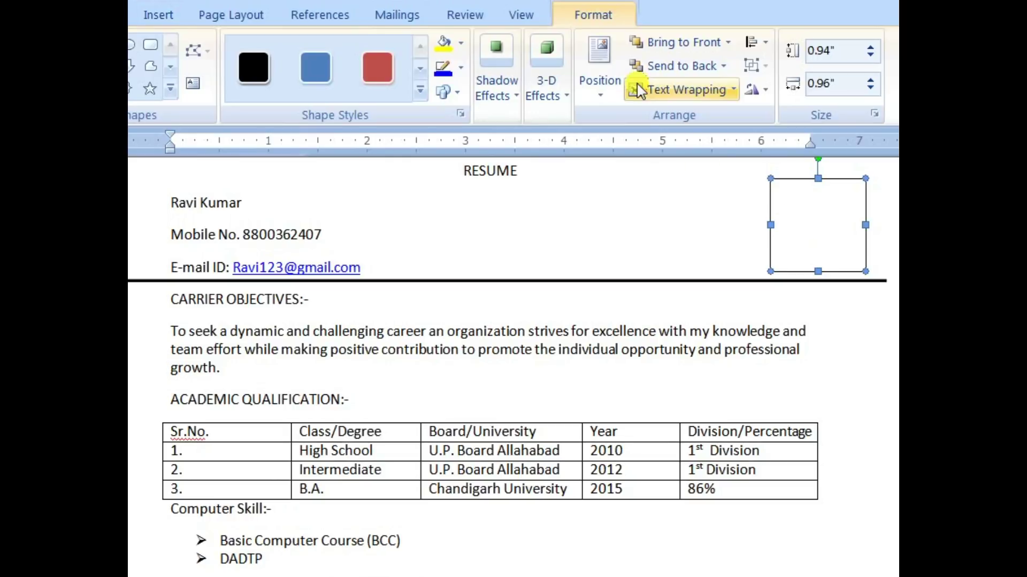
left_click(460, 42)
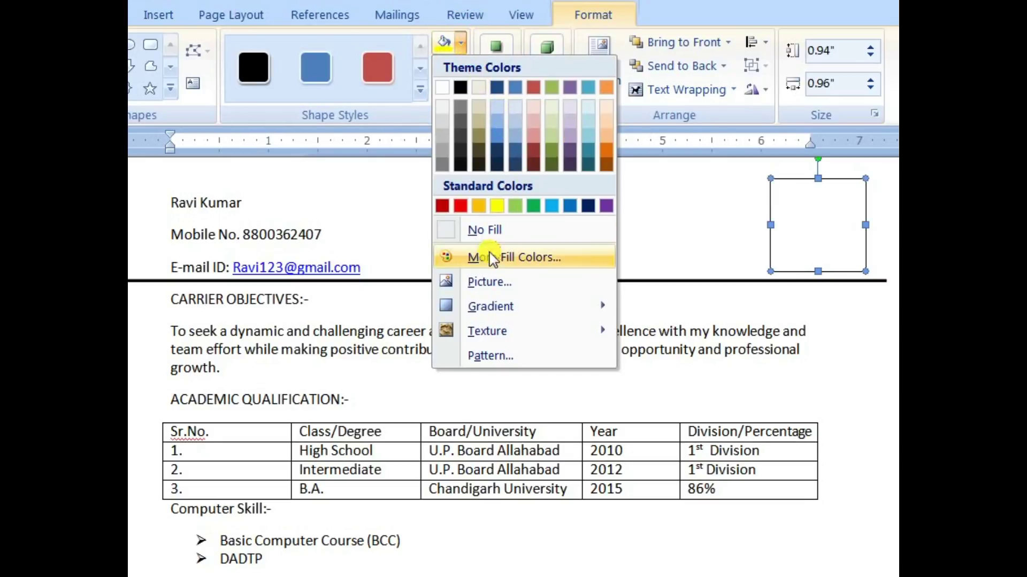
Fill the top-right box with the youtube-icon-3249999_1280 picture from the Pictures library
left_click(516, 284)
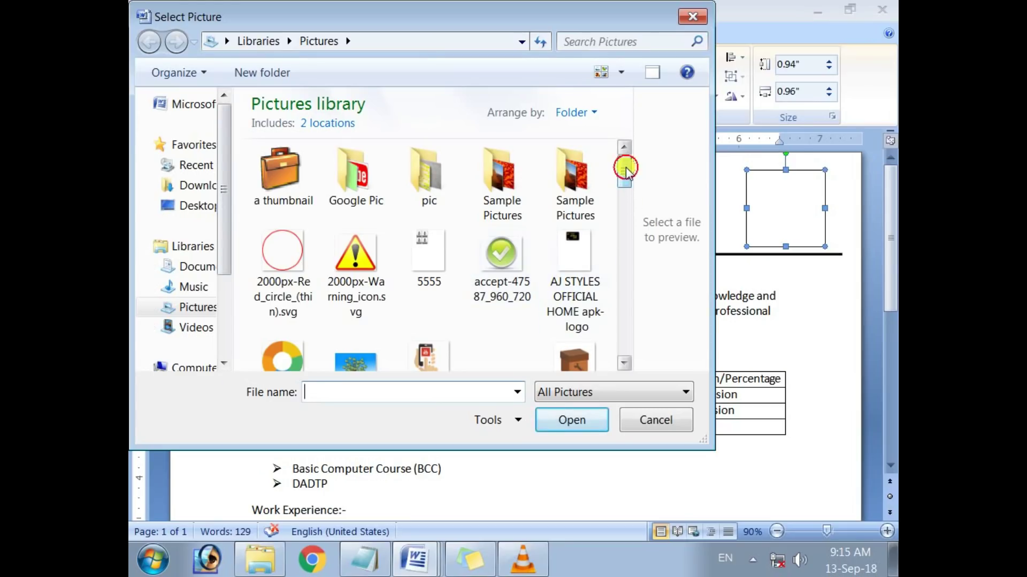
mouse_move(626, 168)
left_mouse_down()
mouse_move(621, 351)
mouse_move(627, 155)
mouse_move(608, 342)
left_mouse_up()
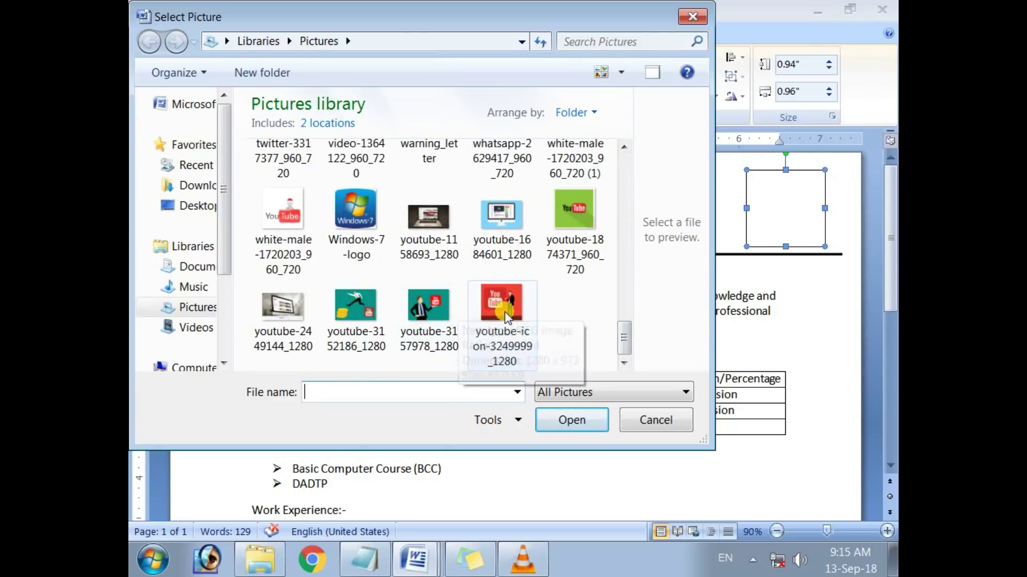
left_click(473, 310)
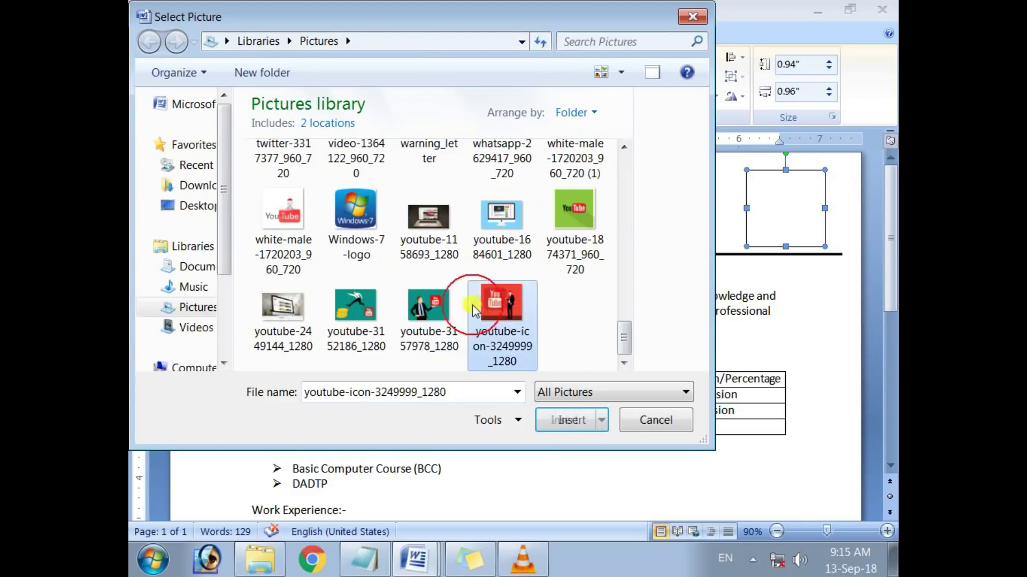
left_click(558, 420)
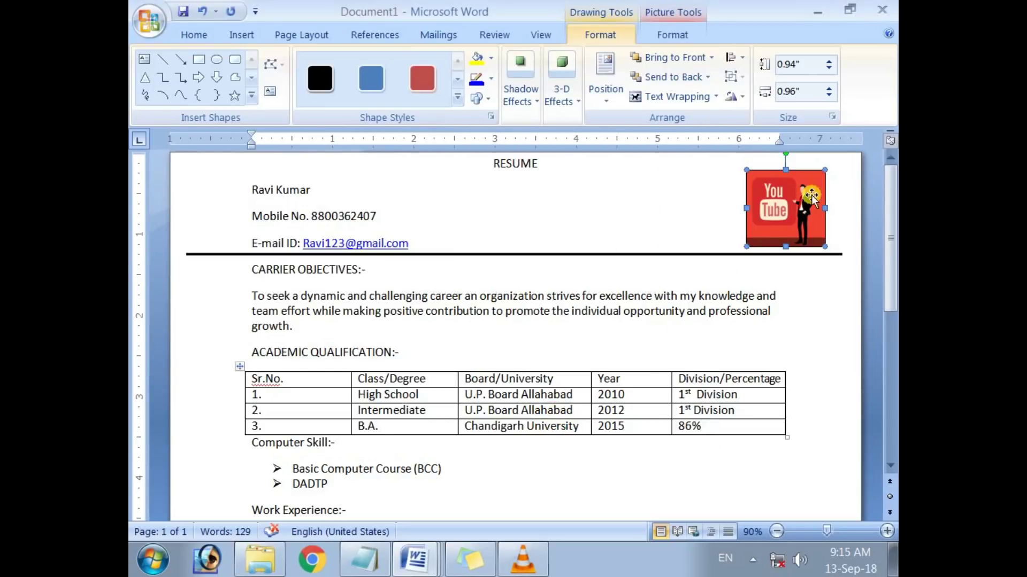
left_click(841, 210)
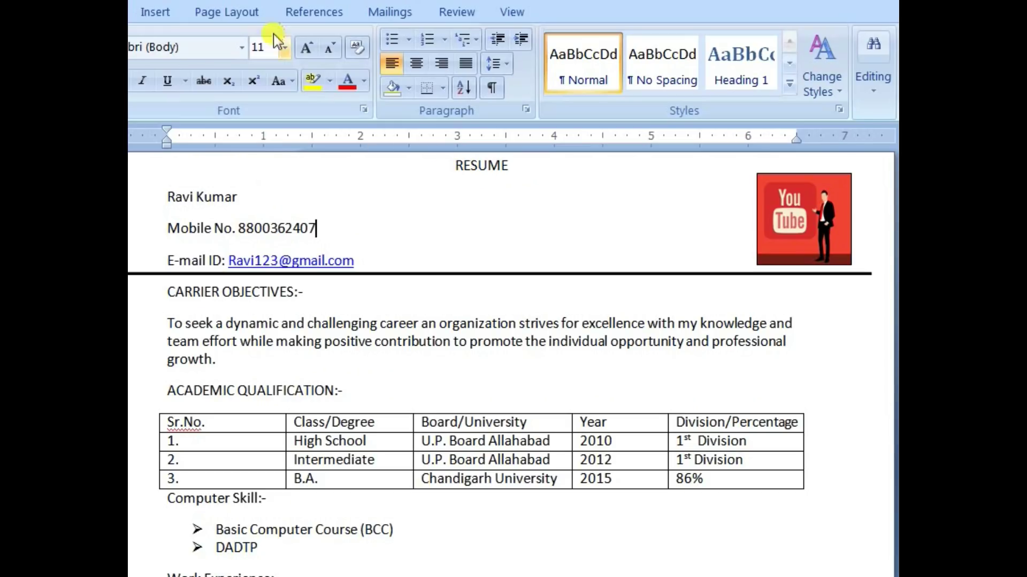
left_click(167, 12)
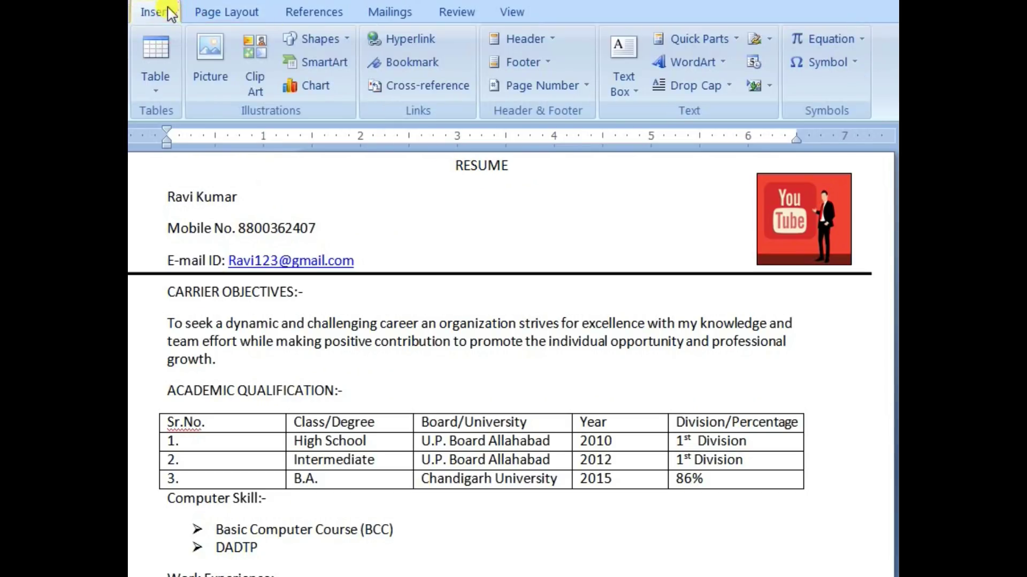
Draw a large rectangle covering the whole resume page
left_click(321, 40)
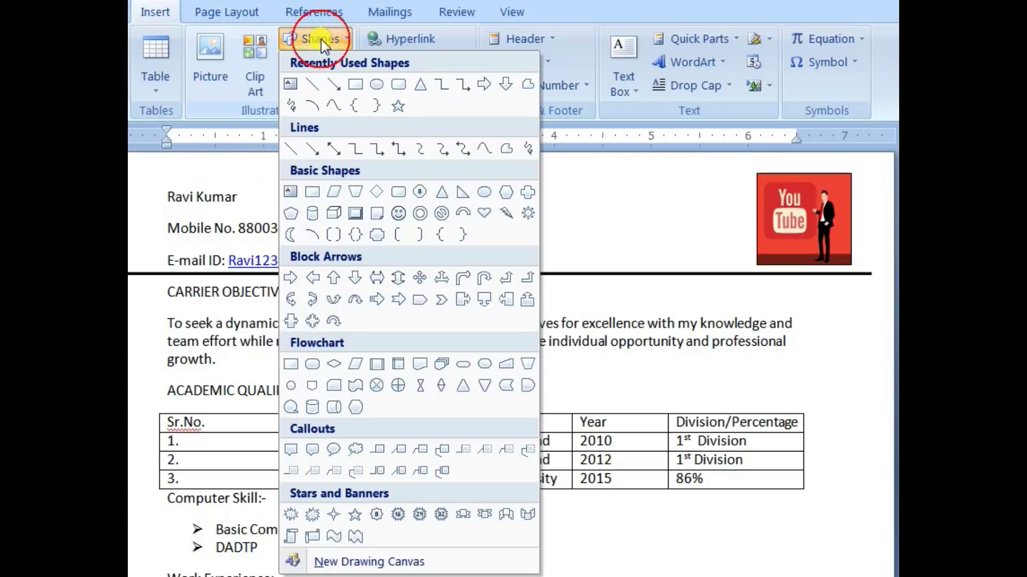
left_click(355, 86)
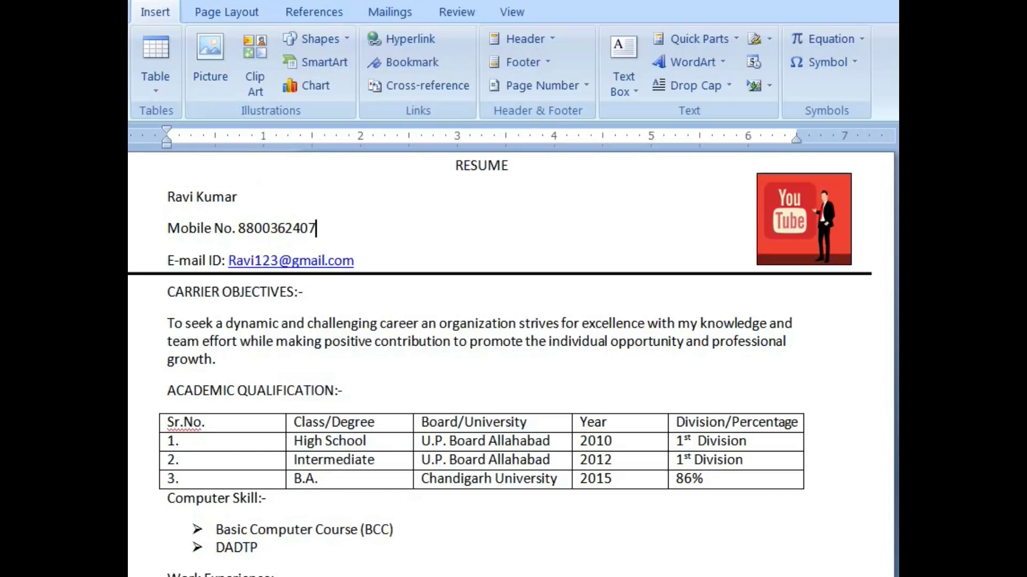
mouse_move(128, 159)
left_mouse_down()
mouse_move(882, 531)
mouse_move(840, 510)
left_mouse_up()
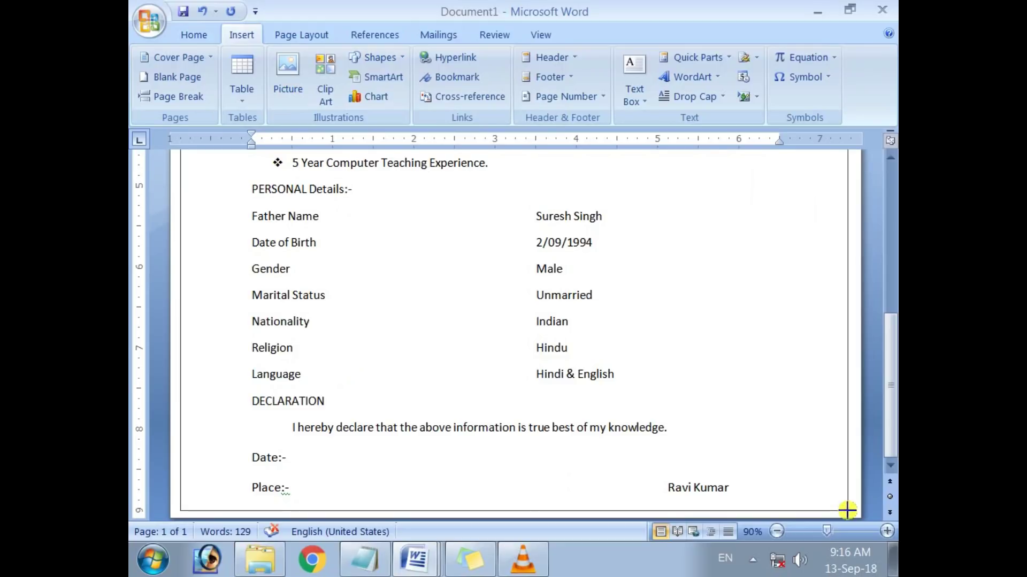
left_click_drag(840, 511, 852, 509)
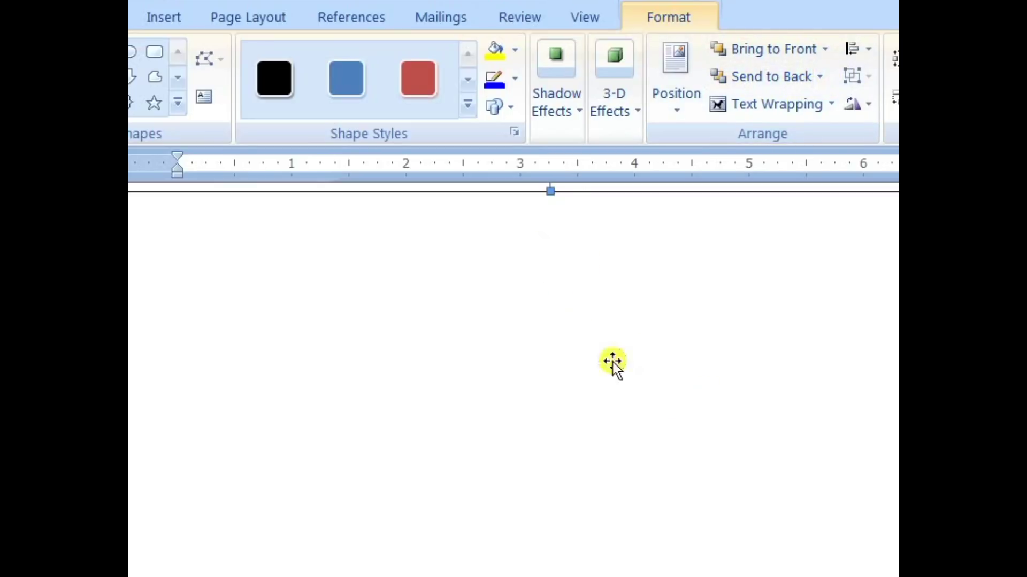
Send the page rectangle behind the text and nudge it into position
left_click(822, 81)
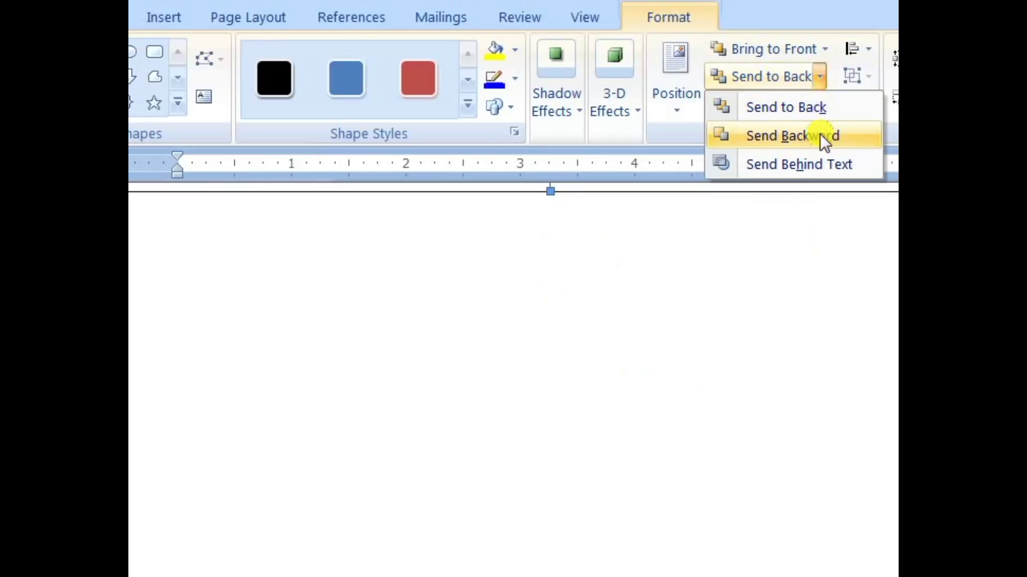
left_click(838, 165)
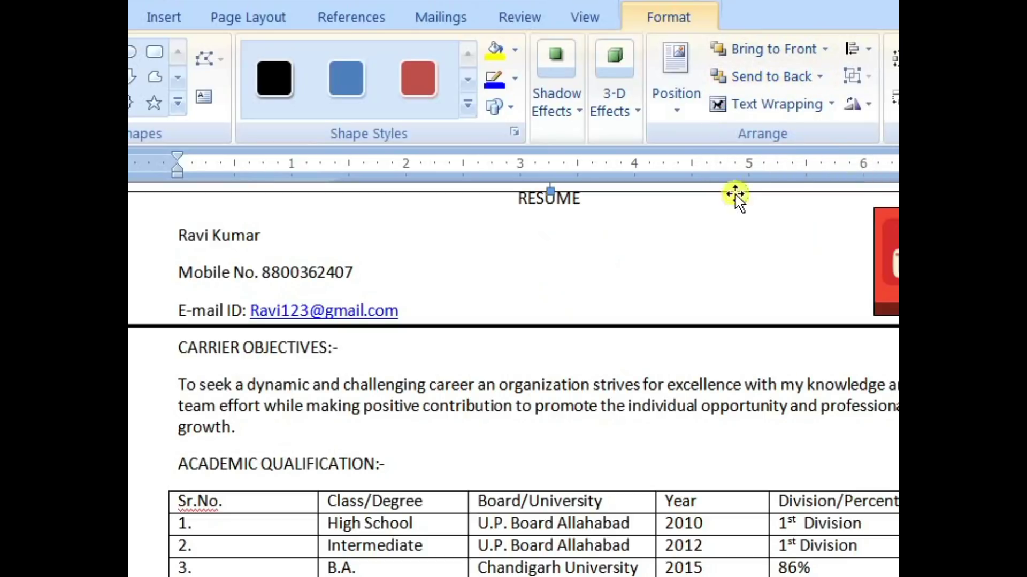
left_click(547, 191)
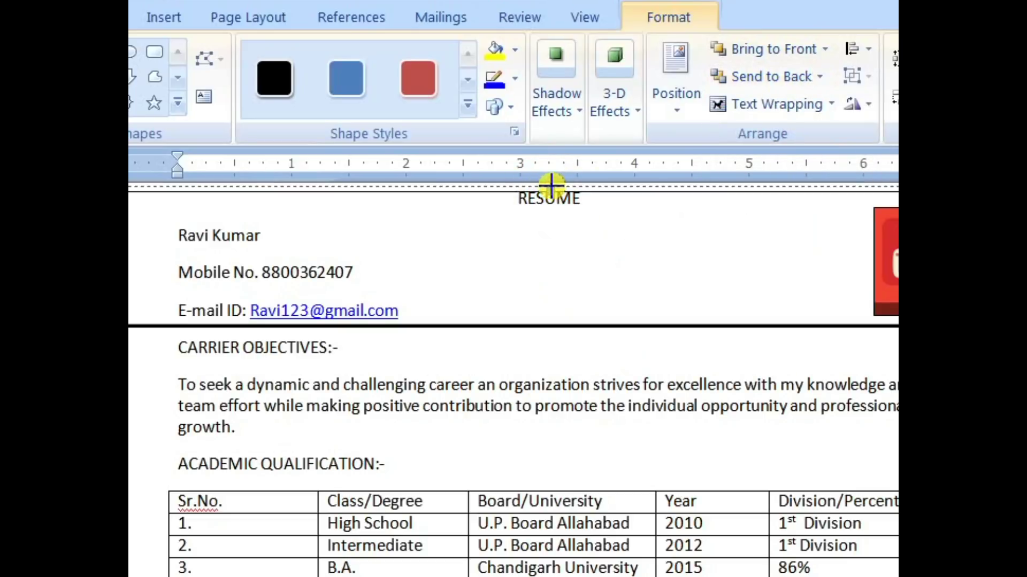
left_click_drag(562, 187, 572, 184)
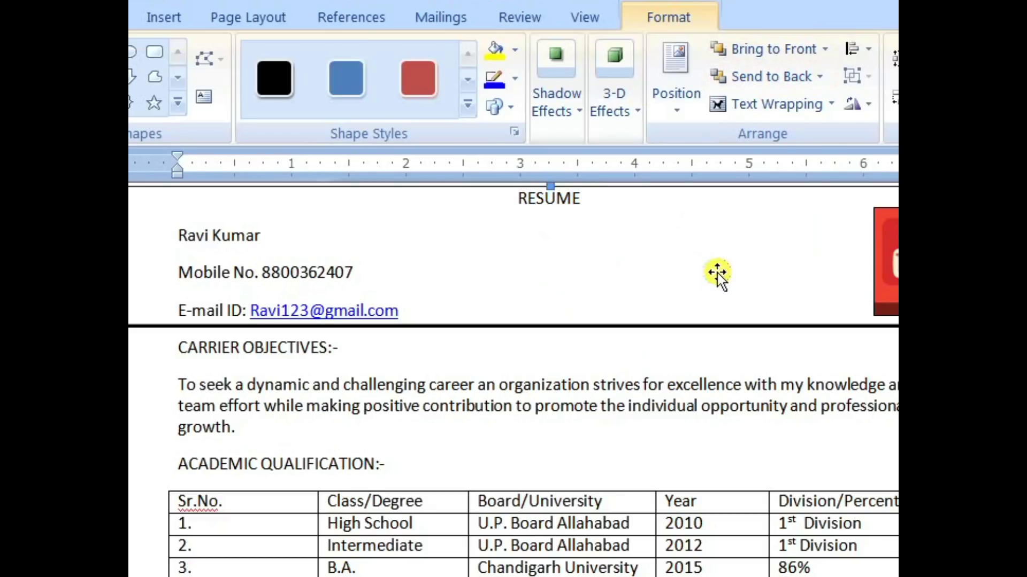
key("Down")
key("Down")
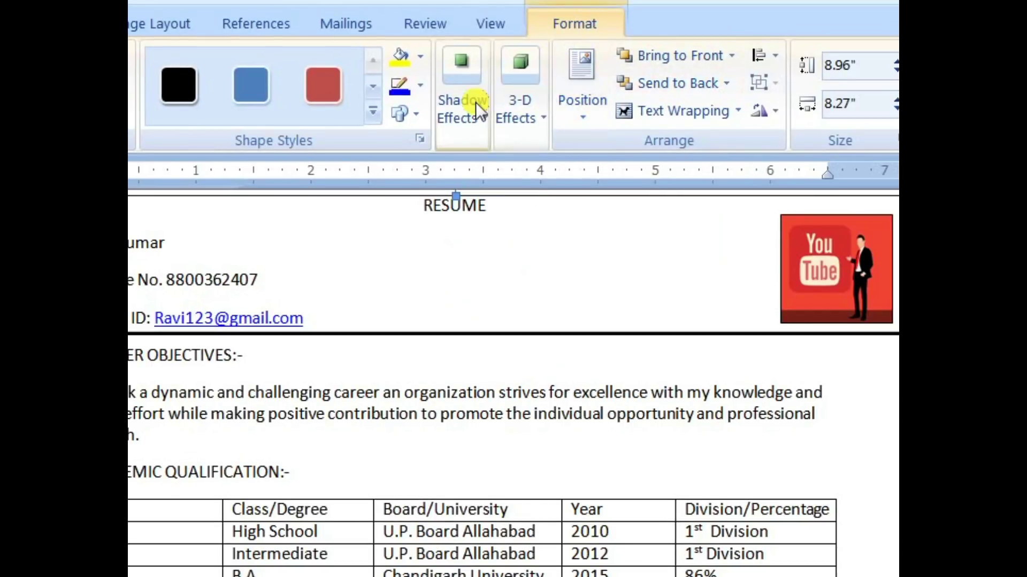
Give the border rectangle a 2¼ pt outline and trim its height to 8.9"
left_click(416, 91)
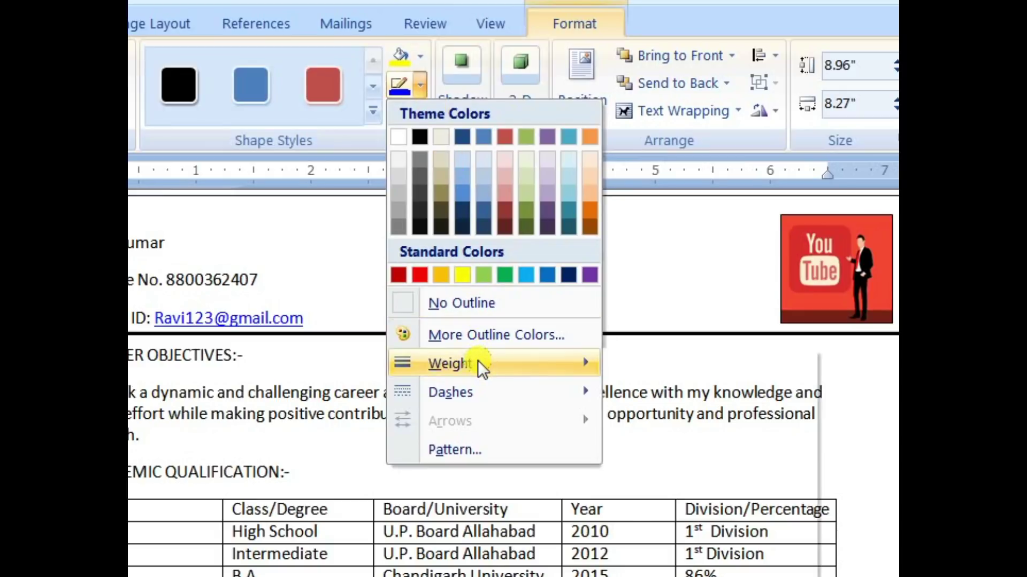
mouse_move(450, 364)
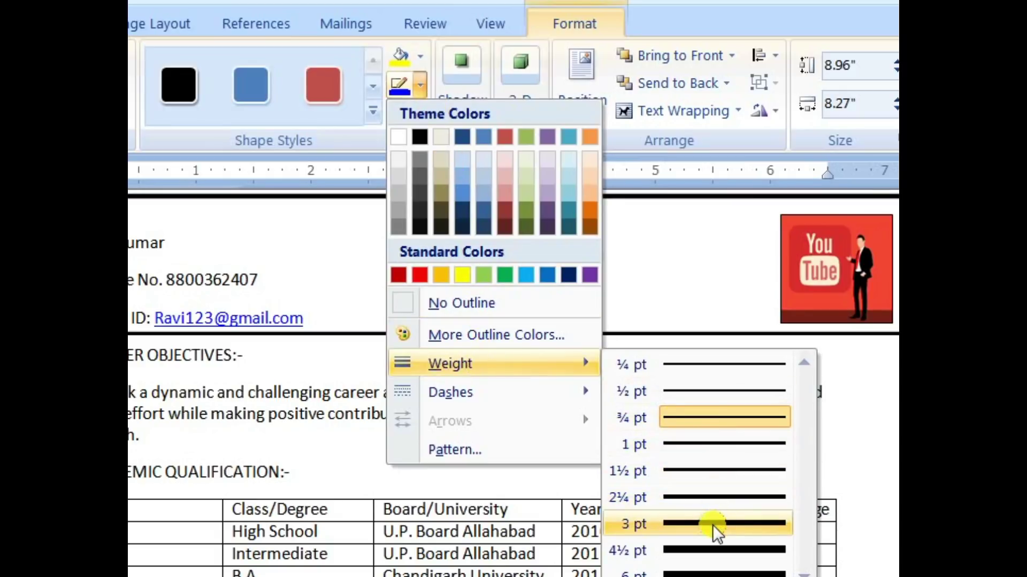
left_click(715, 500)
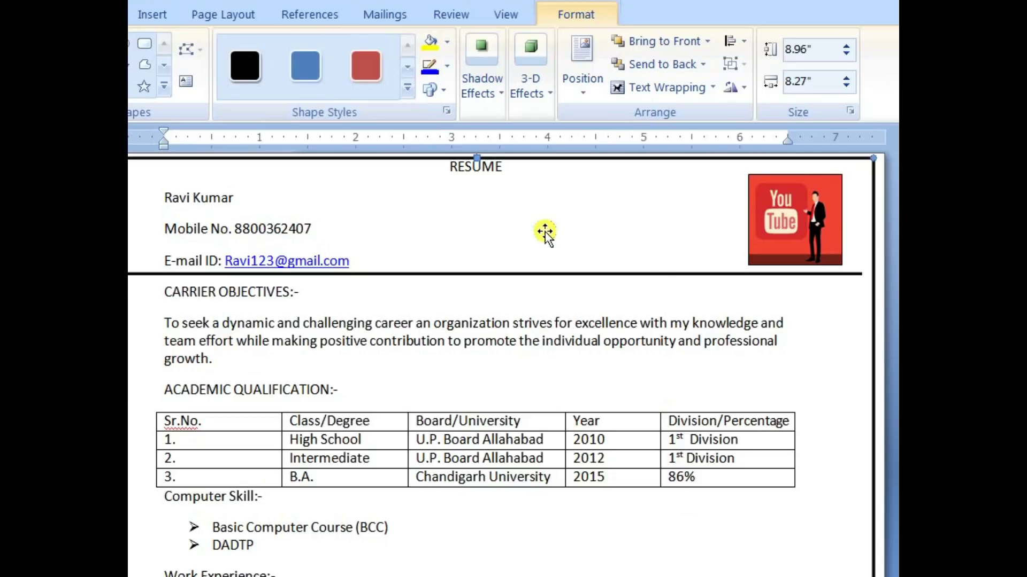
scroll(571, 354, "down", 10)
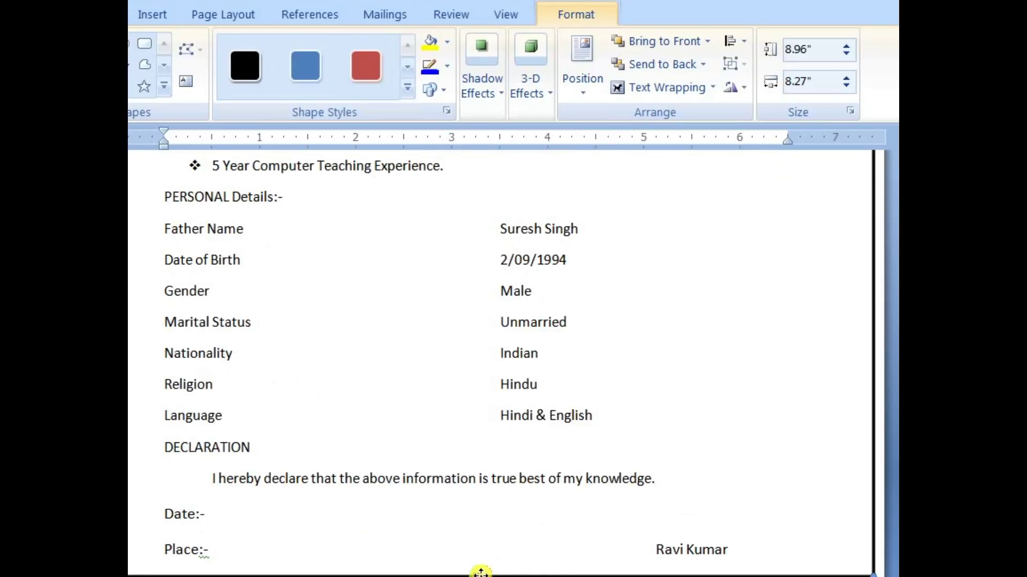
left_click_drag(479, 571, 485, 568)
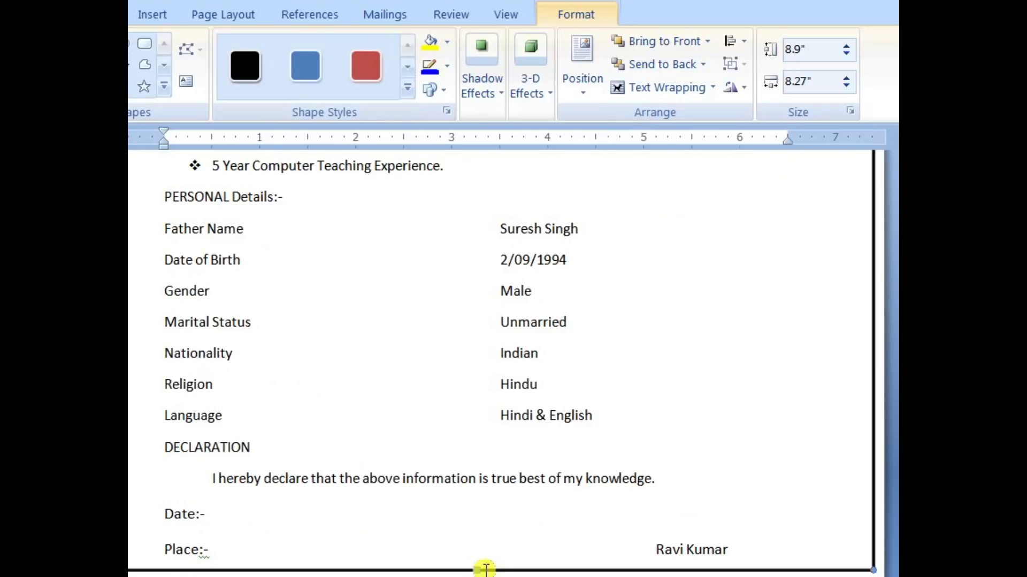
scroll(683, 538, "up", 2)
scroll(829, 360, "up", 2)
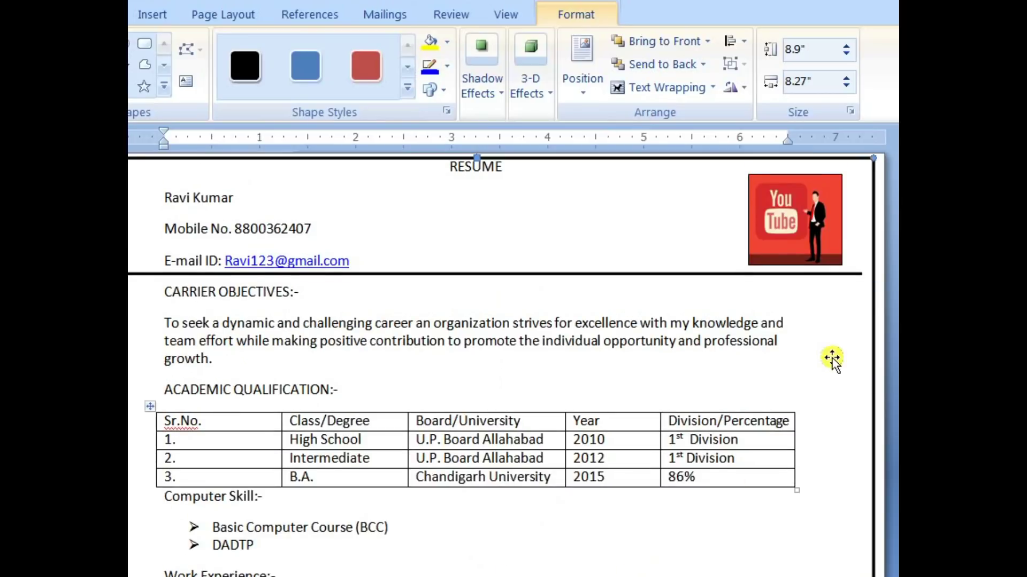
Bold the applicant's name, keeping it at size 11, and bold the Mobile No. label
left_click(889, 259)
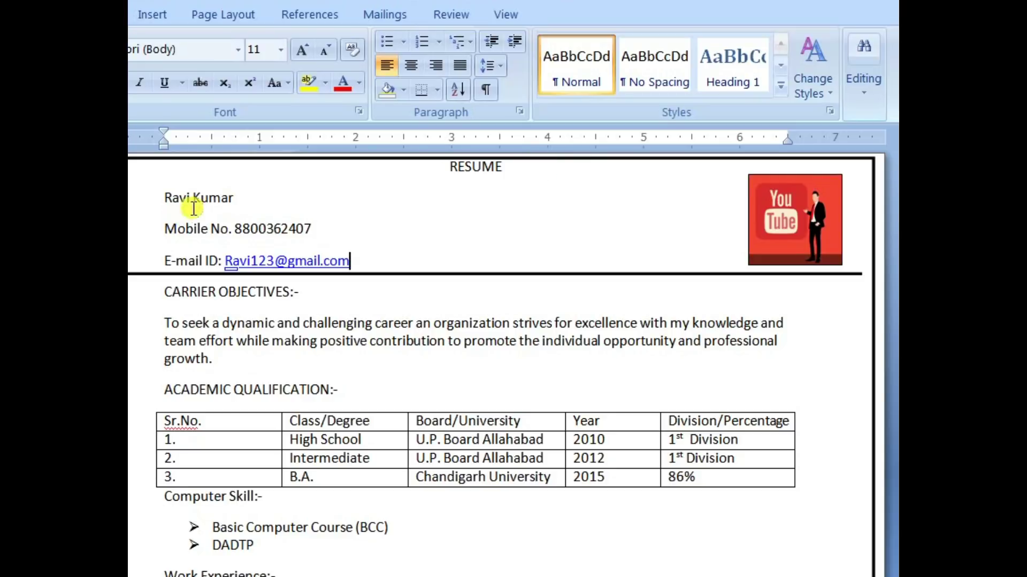
left_click(247, 200)
left_click(194, 200)
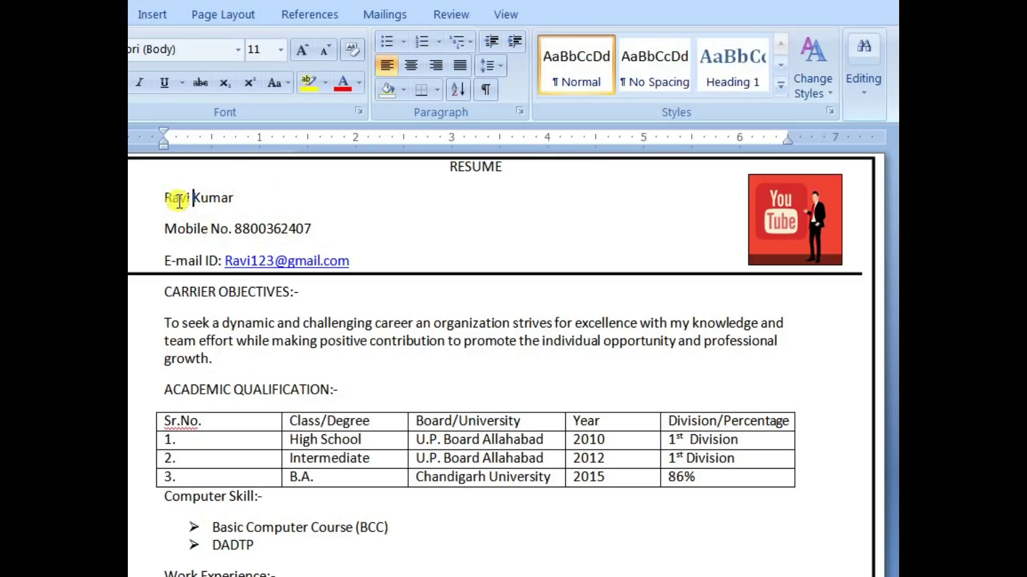
left_click_drag(167, 198, 241, 199)
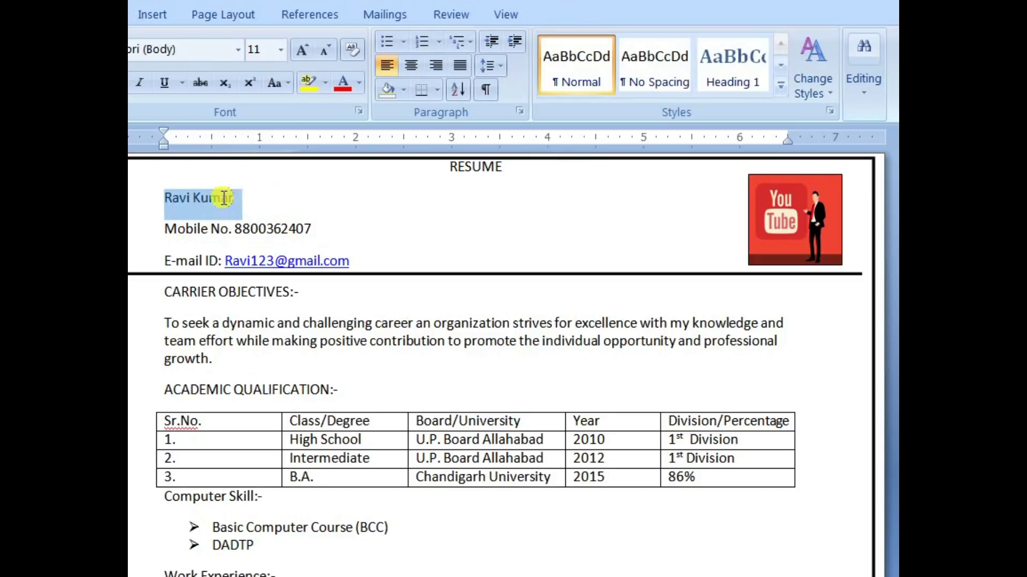
left_click(129, 82)
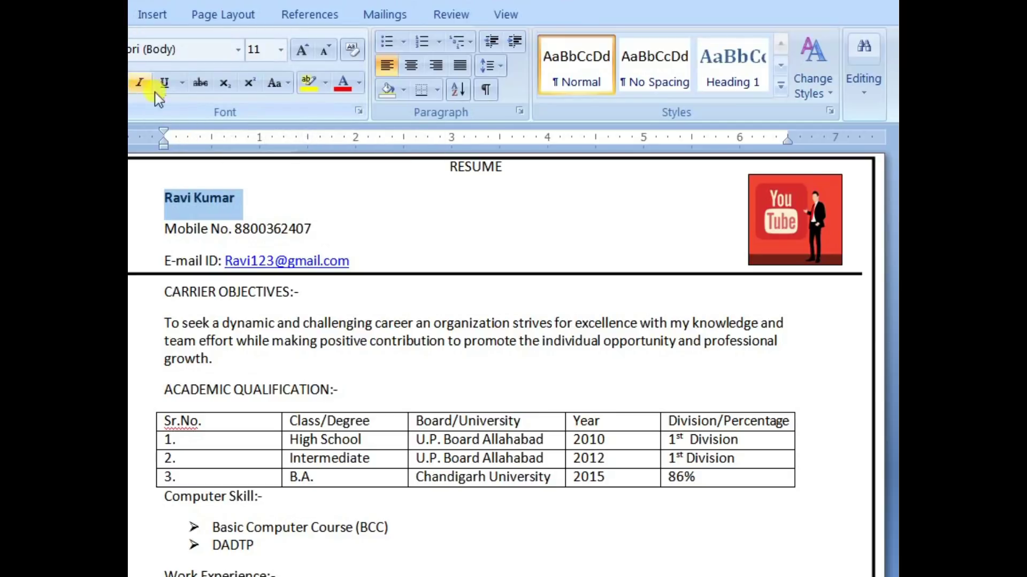
left_click(303, 51)
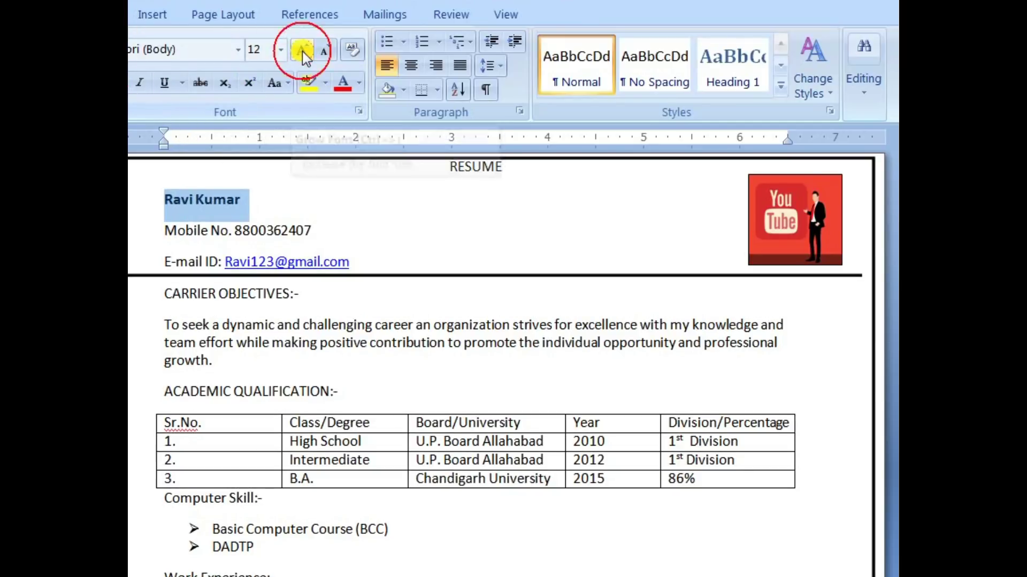
left_click(328, 52)
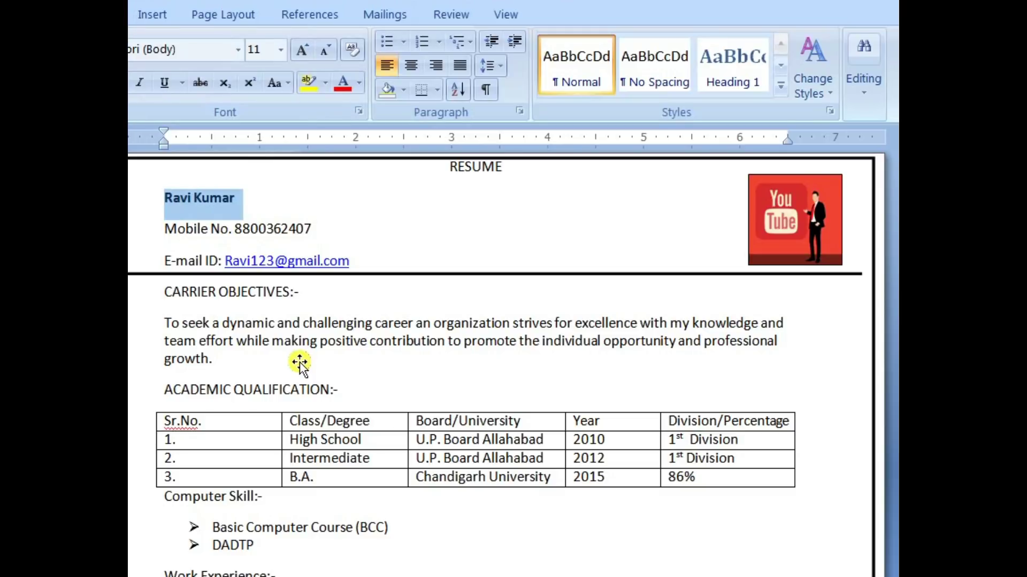
left_click(198, 235)
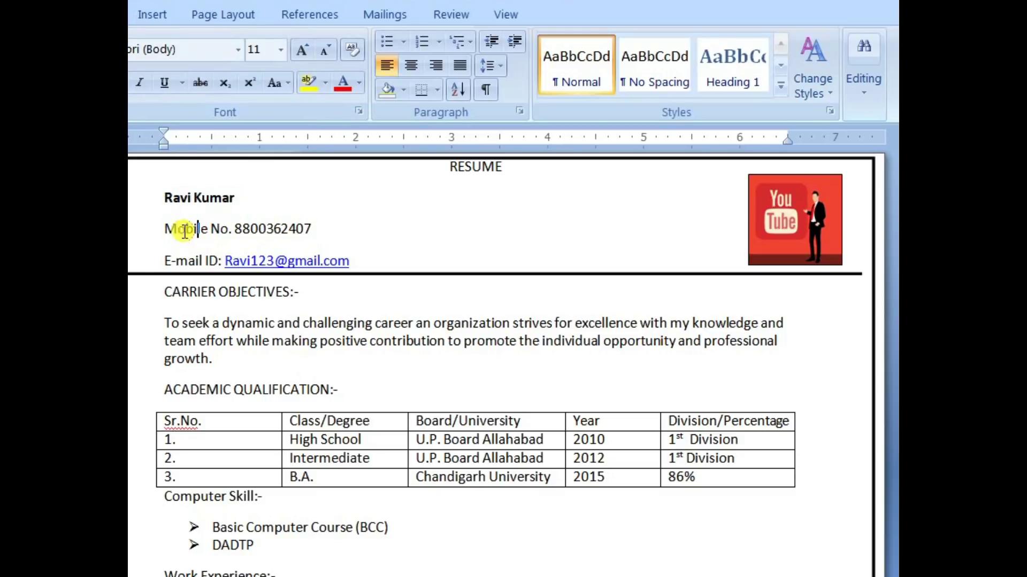
mouse_move(161, 229)
left_mouse_down()
mouse_move(227, 216)
mouse_move(232, 224)
left_mouse_up()
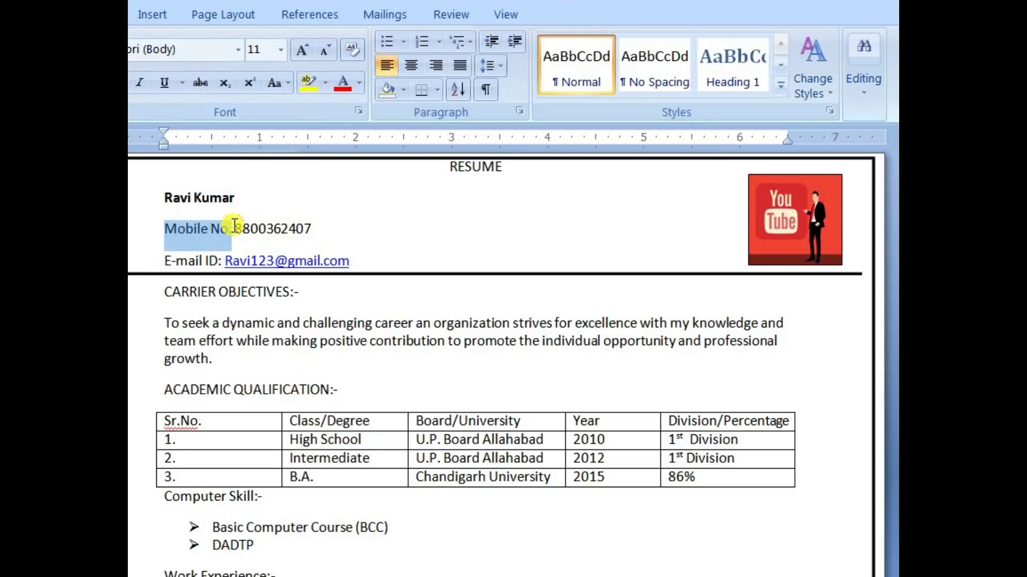
left_click(129, 76)
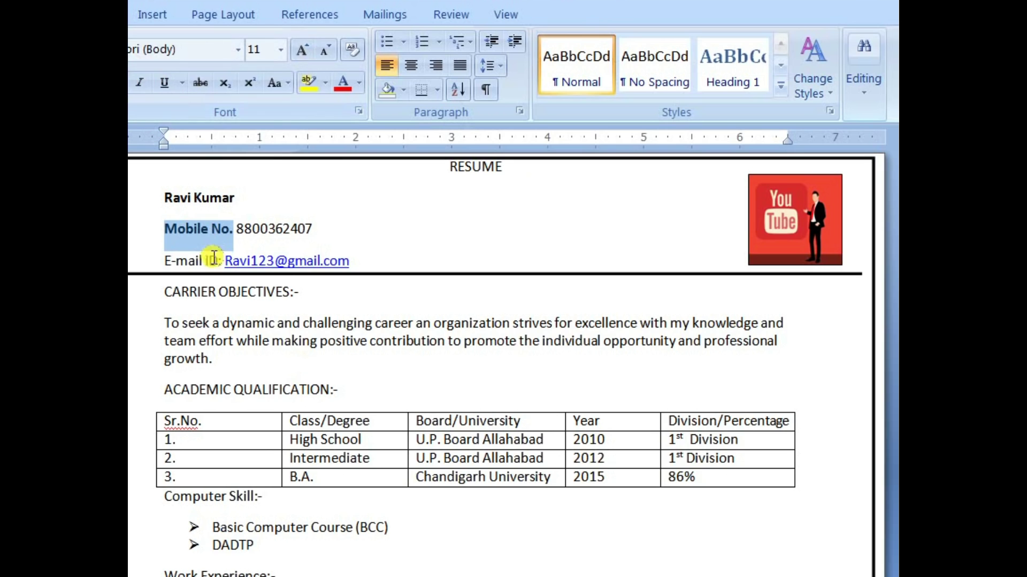
left_click(276, 229)
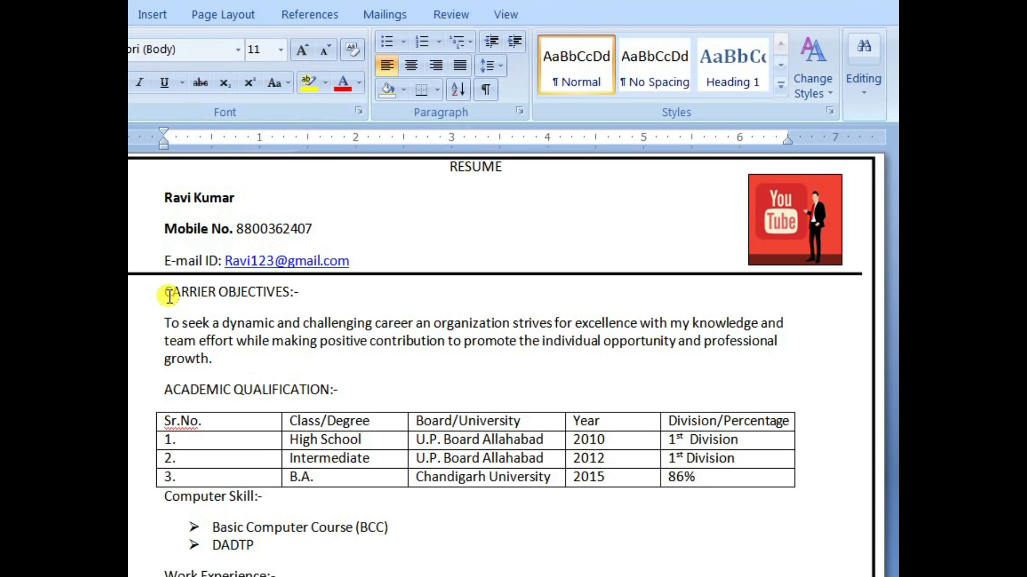
Make the CARRIER OBJECTIVES:- and ACADEMIC QUALIFICATION:- headings bold and underlined
left_click_drag(168, 294, 302, 292)
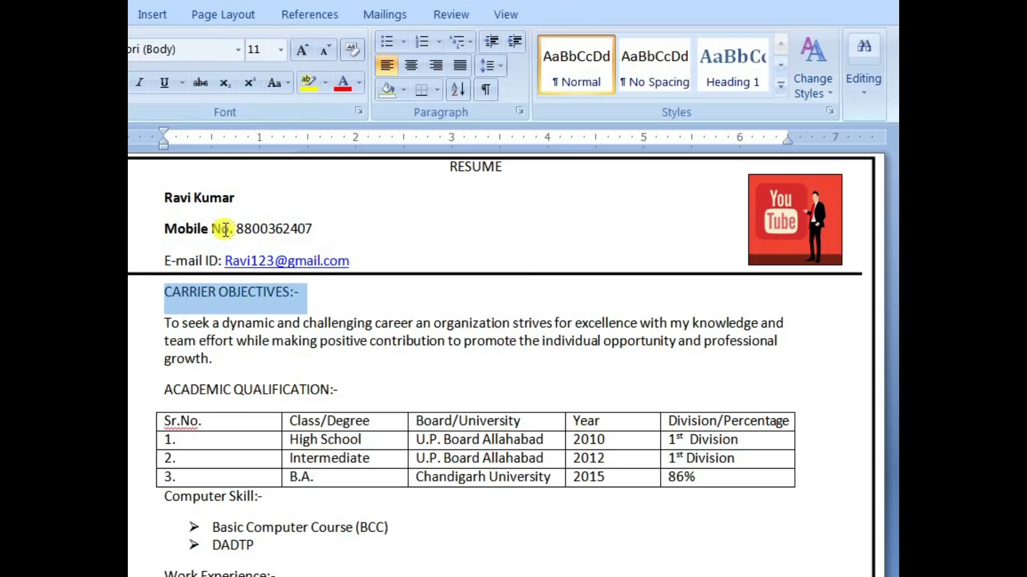
left_click(130, 83)
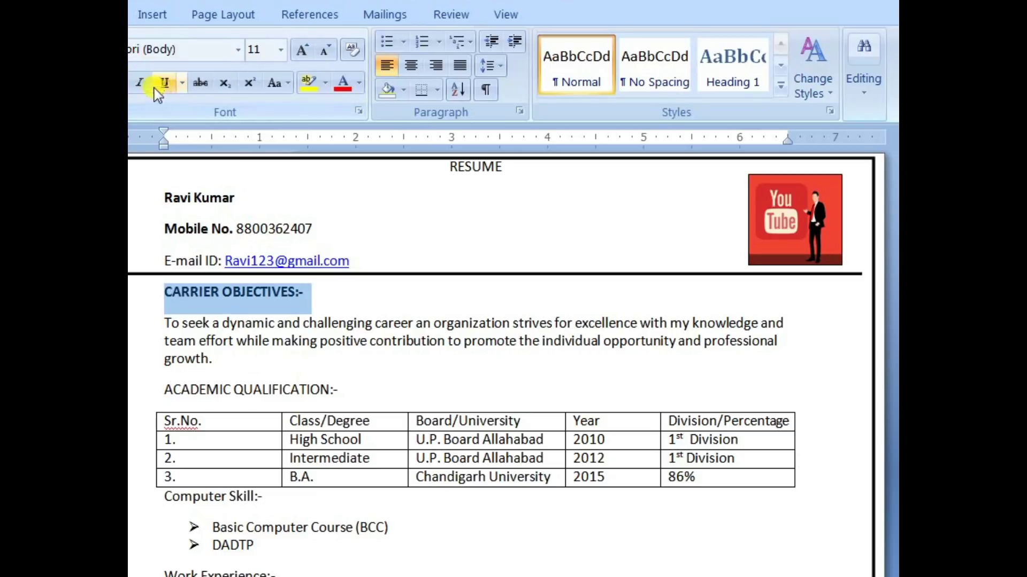
left_click(165, 83)
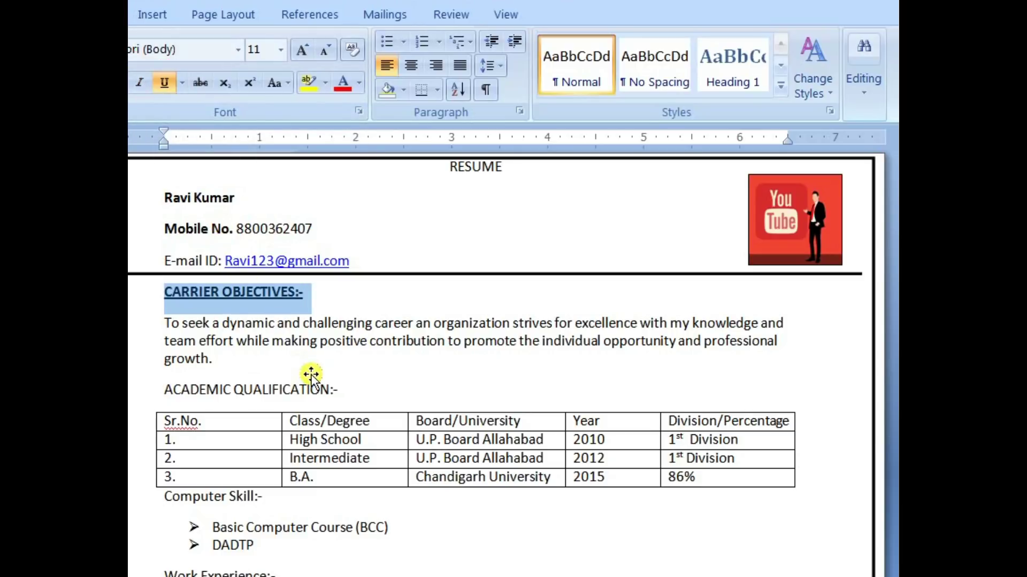
scroll(313, 374, "down", 1)
left_click(235, 341)
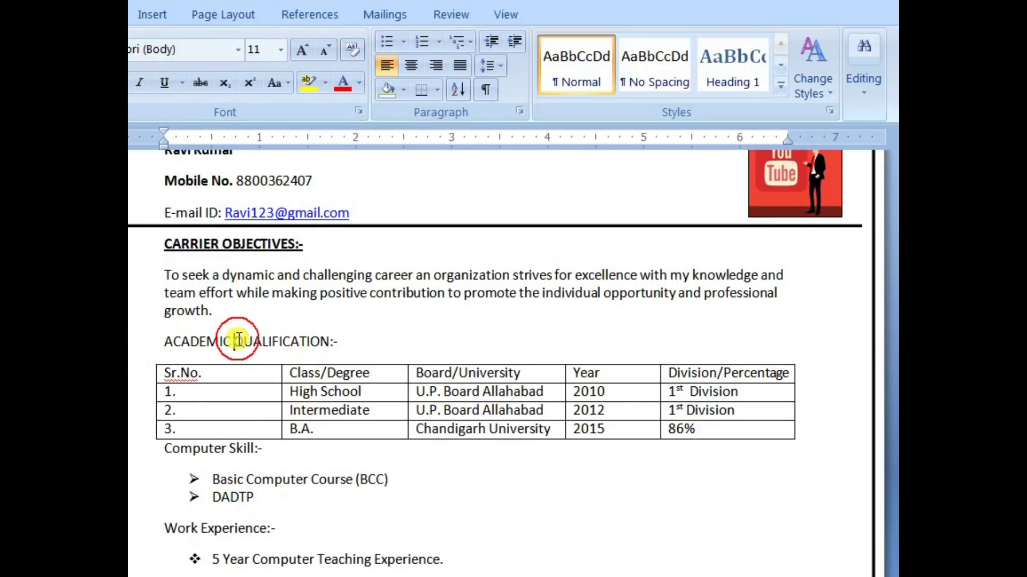
left_click_drag(163, 342, 345, 342)
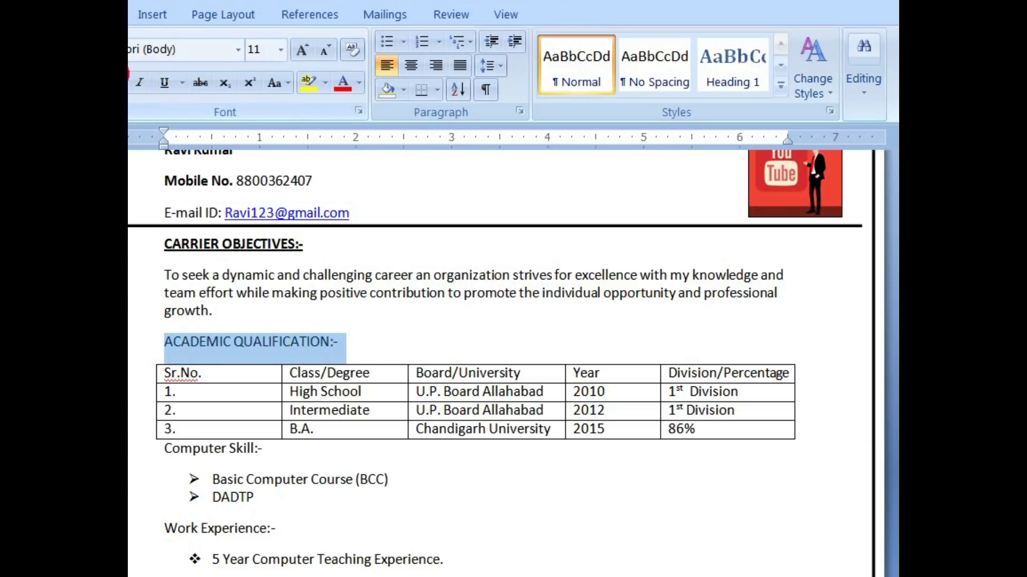
left_click(124, 80)
left_click(163, 83)
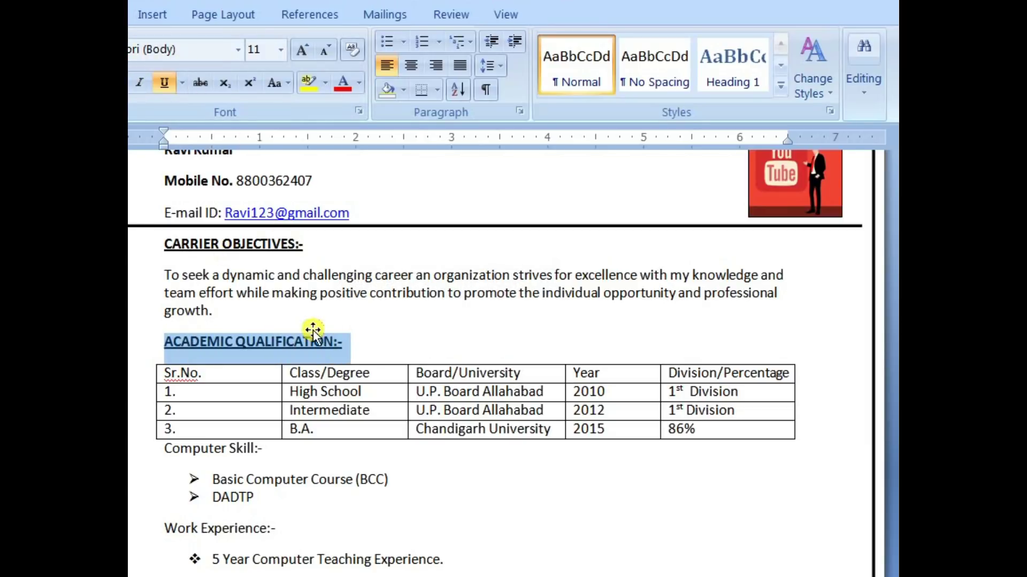
scroll(313, 332, "down", 1)
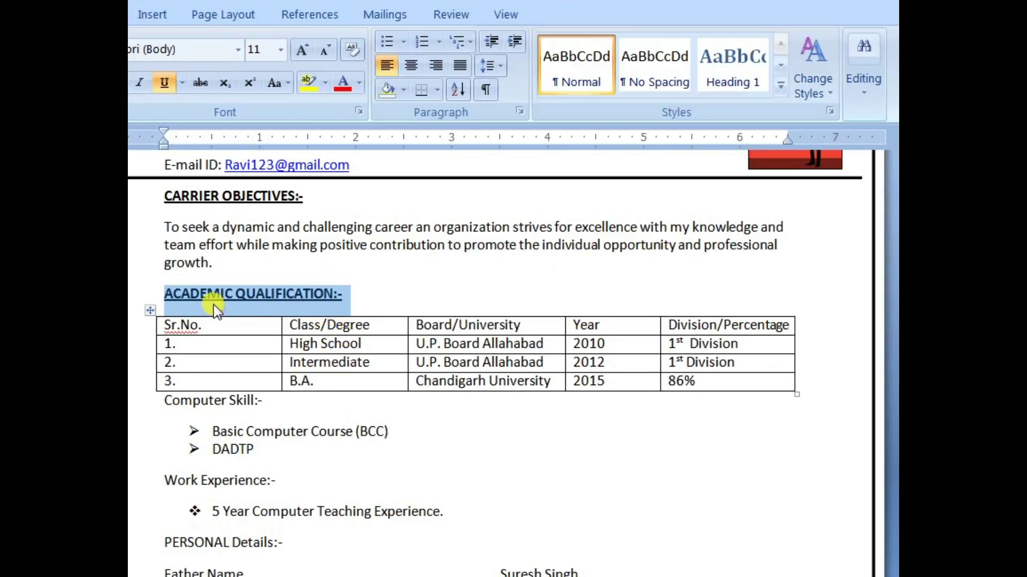
left_click(191, 325)
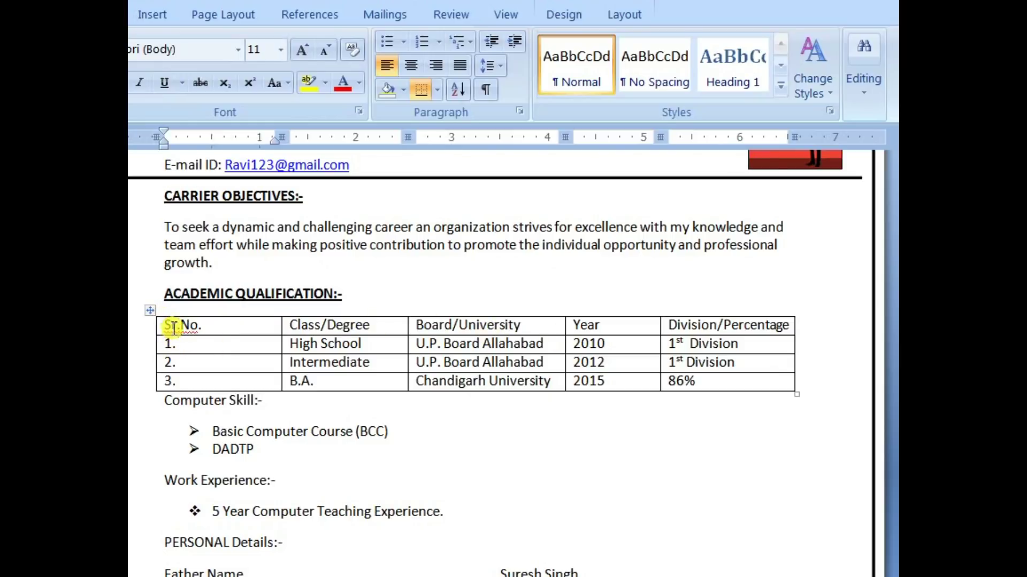
Bold the table header row, from Sr.No. through Division/Percentage
mouse_move(160, 325)
left_click_drag(163, 325, 202, 325)
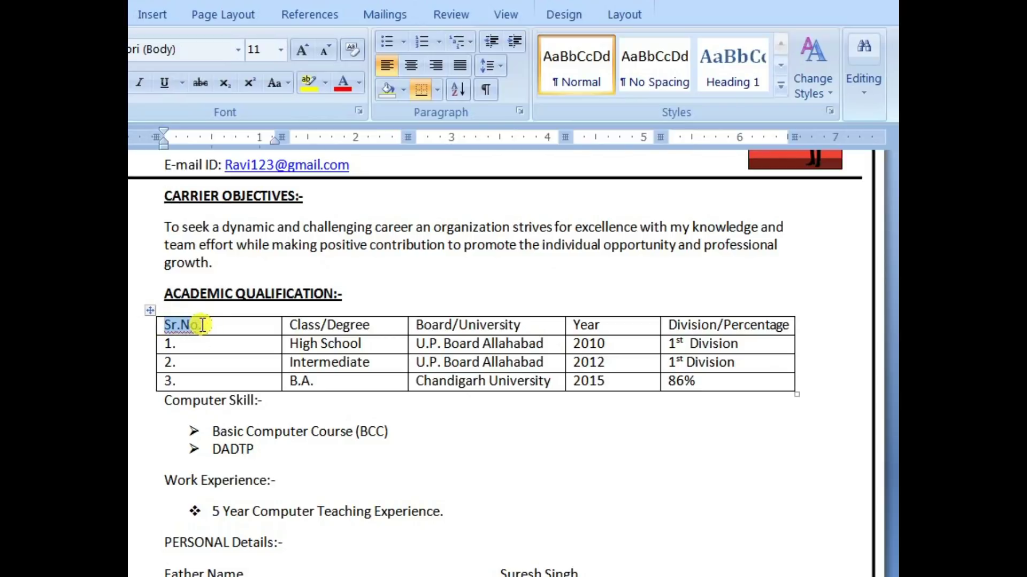
left_click(130, 82)
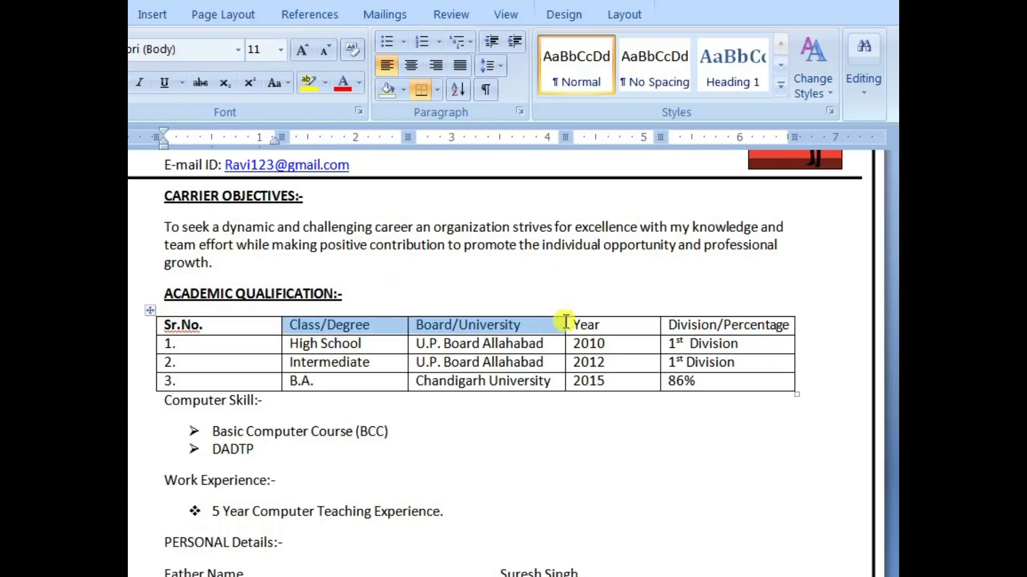
left_click_drag(293, 325, 770, 326)
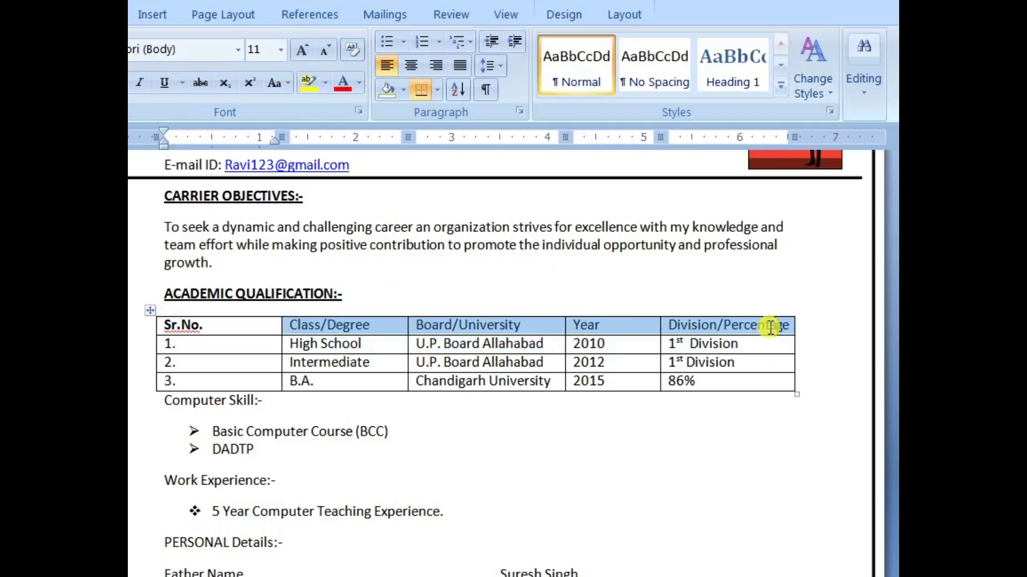
left_click(131, 80)
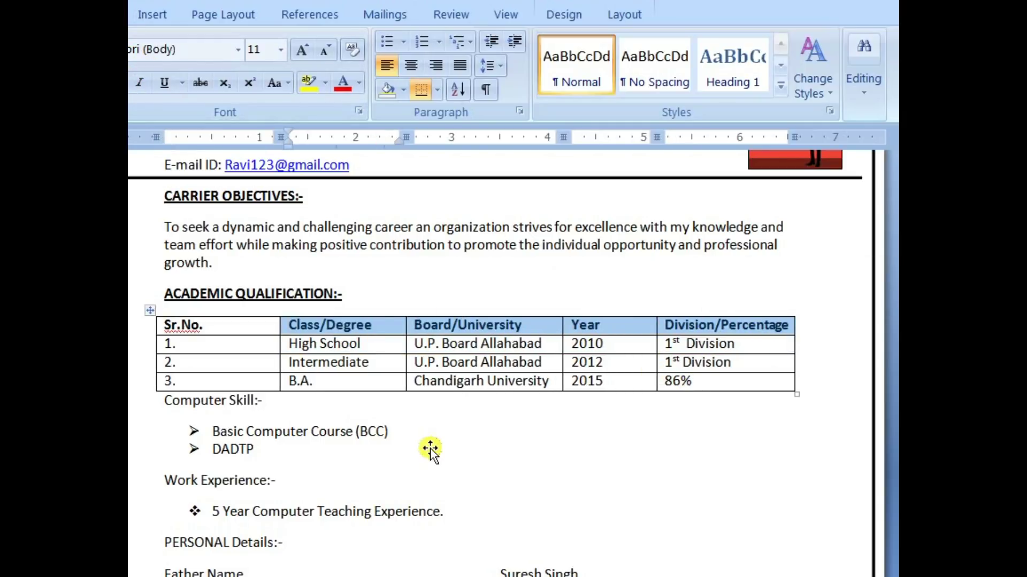
left_click(377, 434)
Turn Computer Skill:- into a bold, underlined uppercase COMPUTER SKILL:- heading
scroll(374, 430, "down", 1)
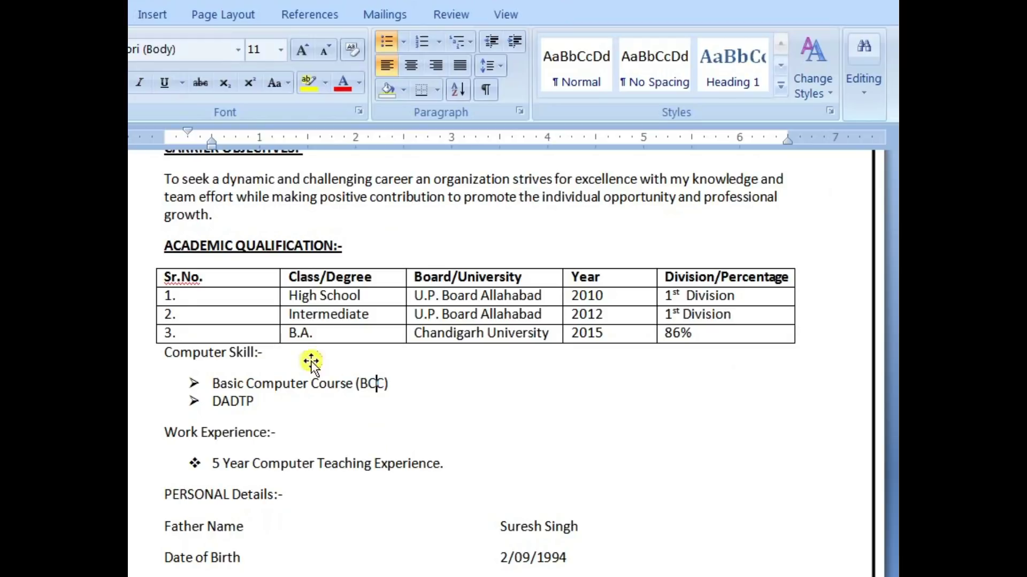
left_click_drag(164, 355, 269, 353)
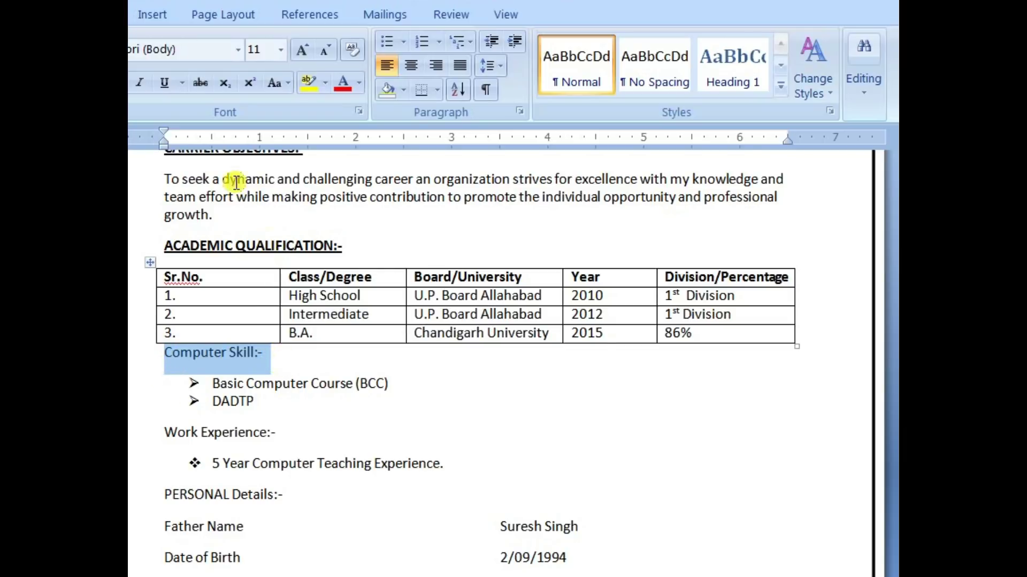
left_click(288, 84)
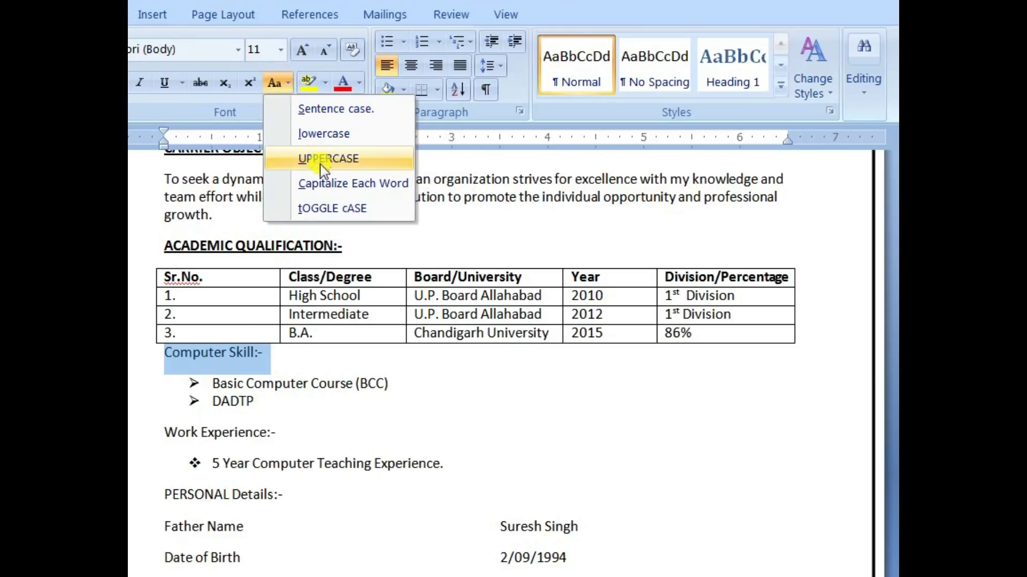
left_click(346, 159)
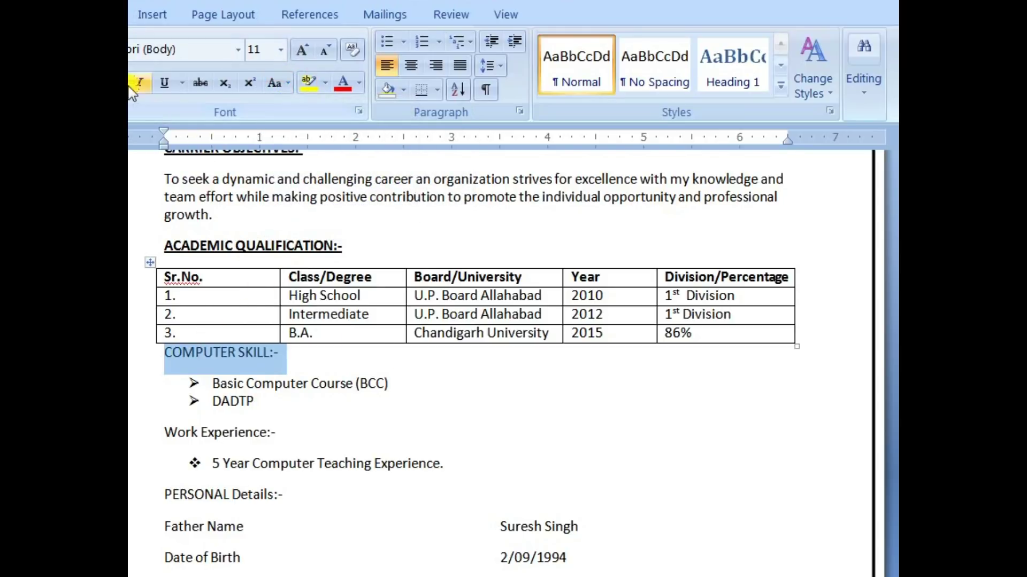
left_click(129, 80)
left_click(164, 83)
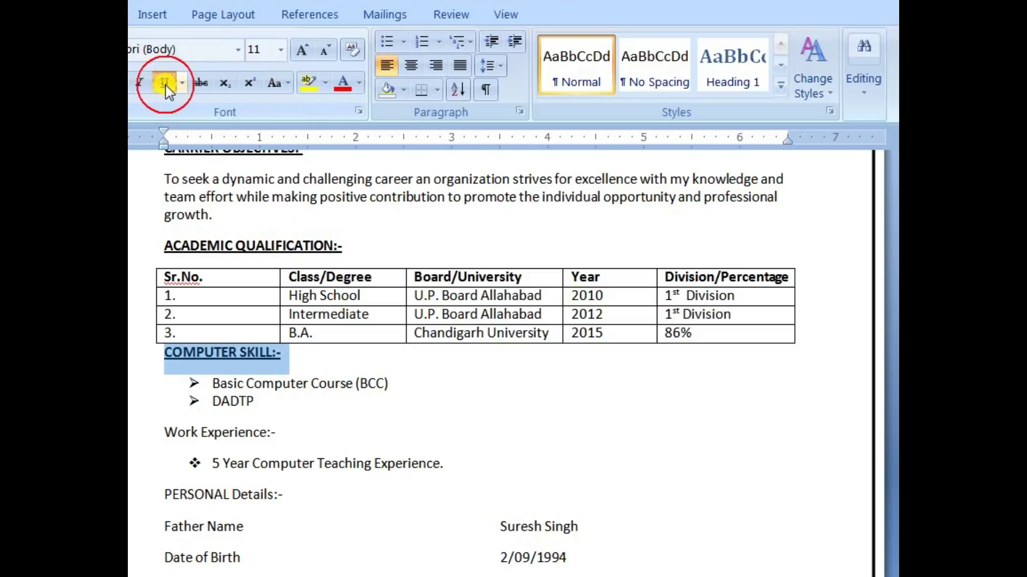
scroll(327, 411, "down", 1)
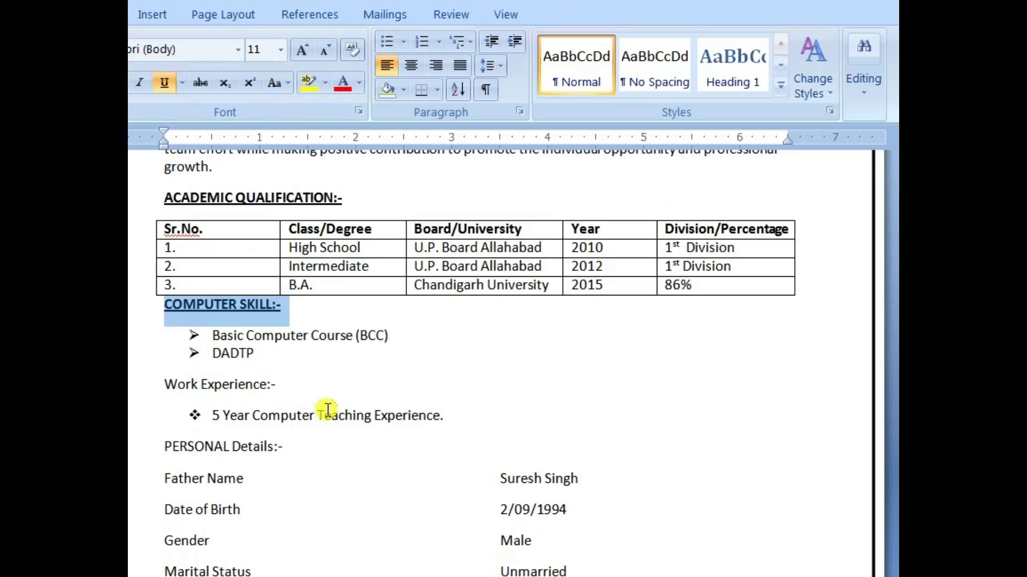
Bold both computer-skill bullet lines
left_click(246, 335)
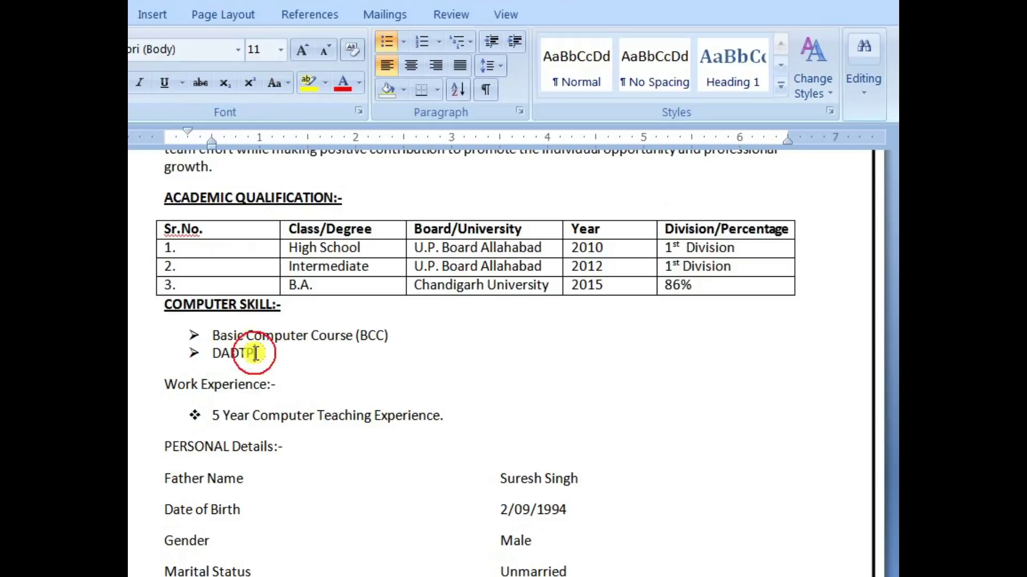
left_click_drag(260, 357, 214, 336)
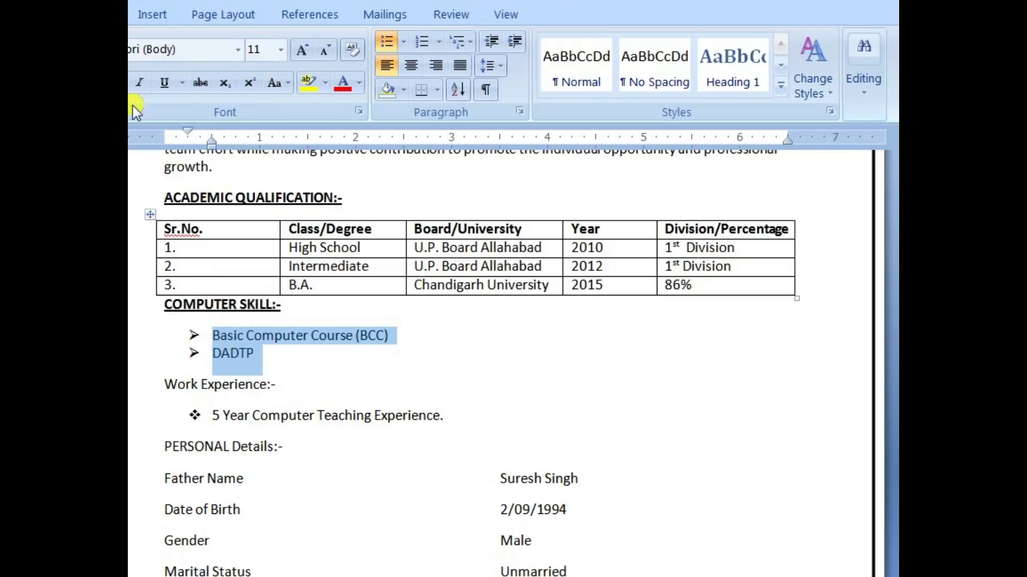
left_click(115, 82)
left_click(231, 353)
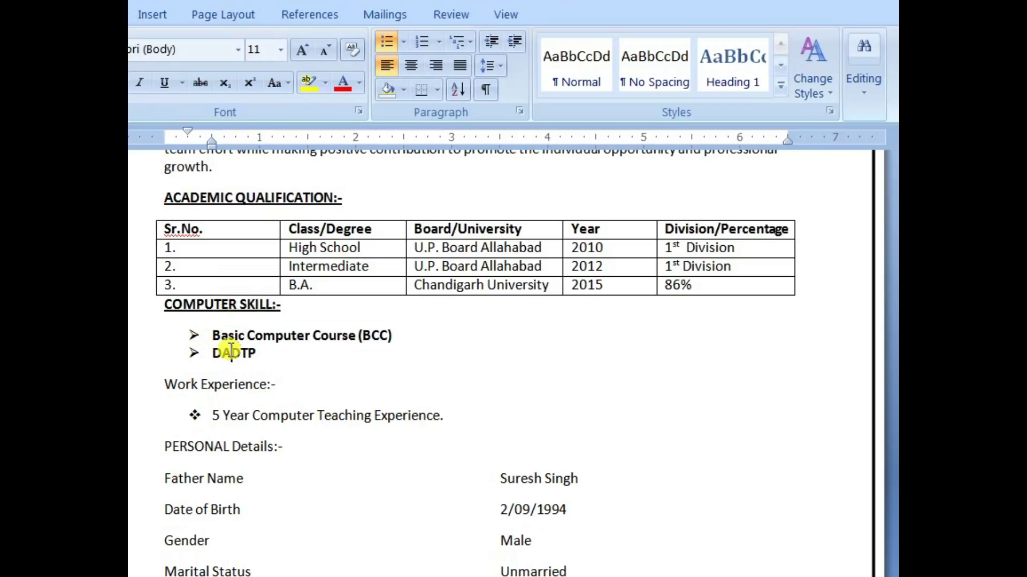
Make the Work Experience heading uppercase WORK EXPERIENCE:-, bold and underlined
scroll(246, 347, "down", 2)
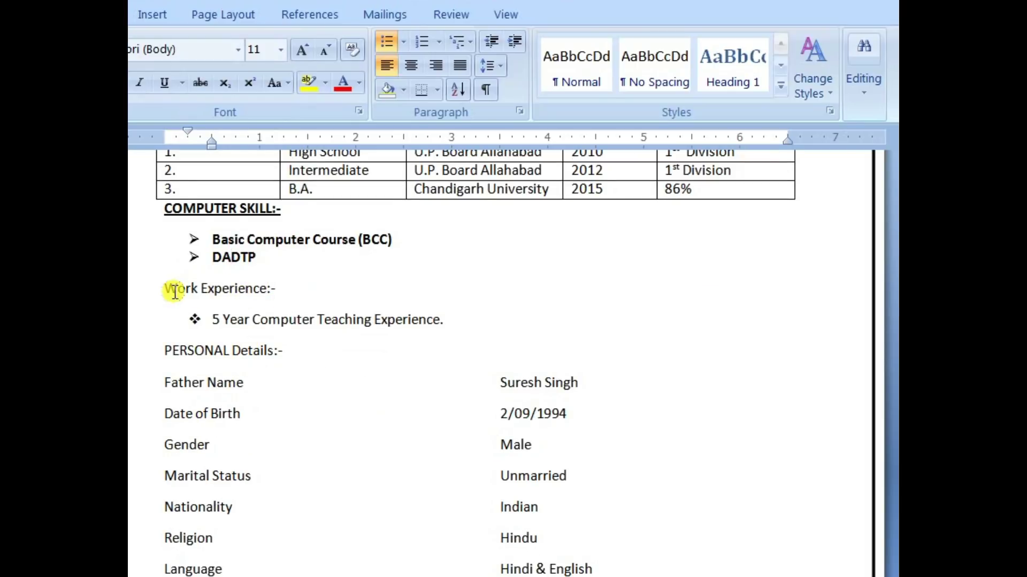
left_click_drag(169, 291, 273, 284)
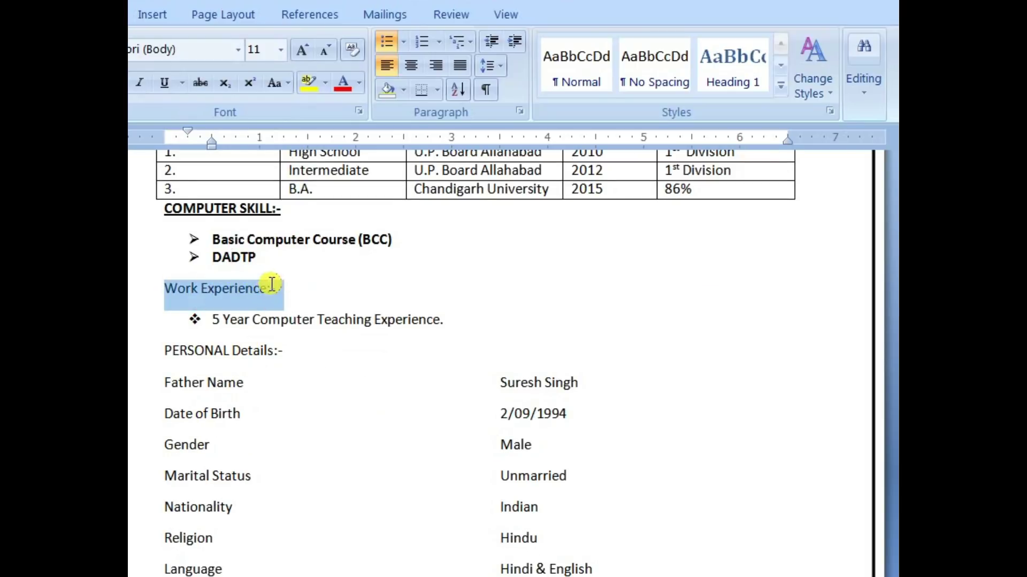
left_click(271, 84)
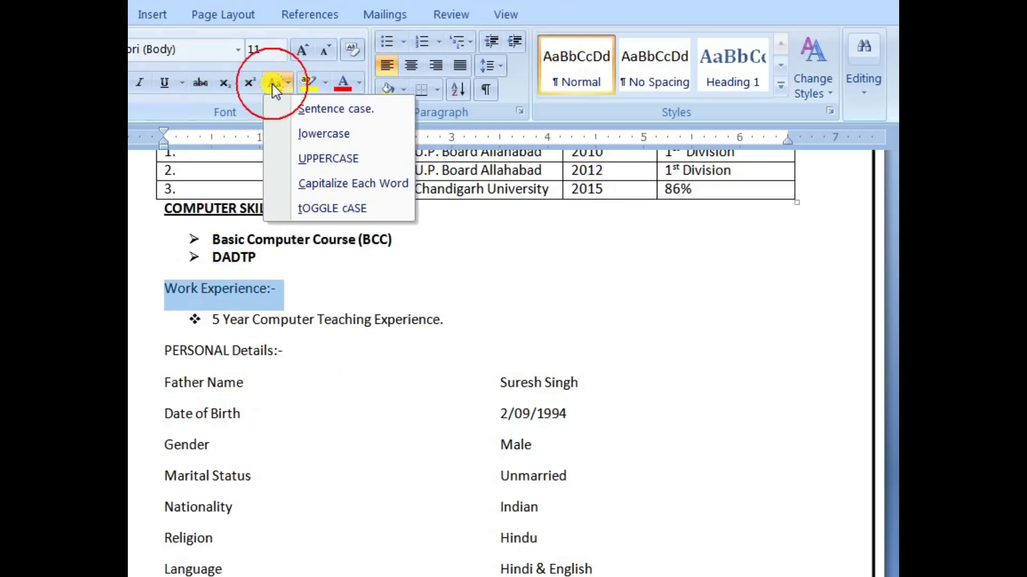
left_click(327, 156)
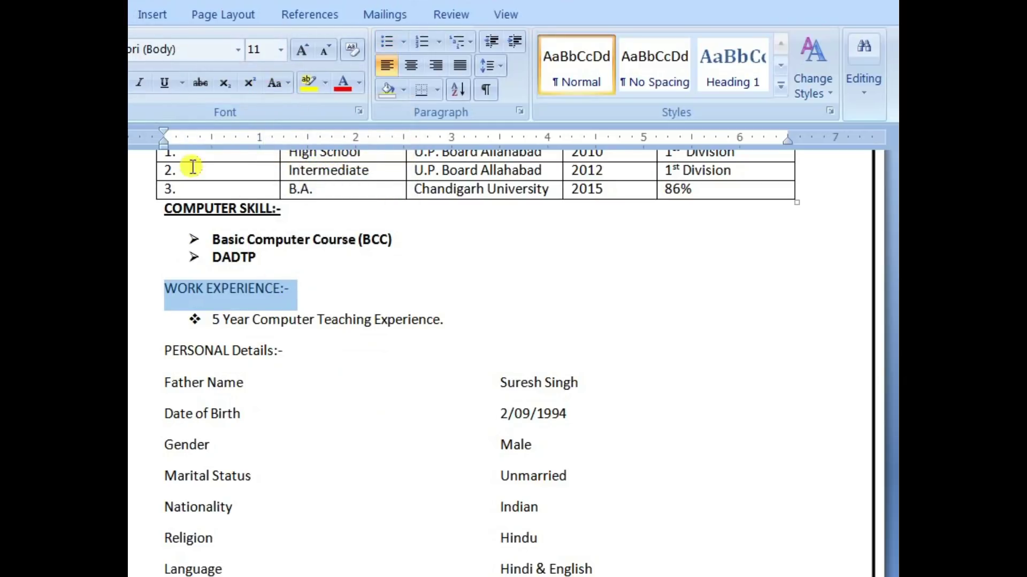
left_click(150, 82)
left_click(164, 83)
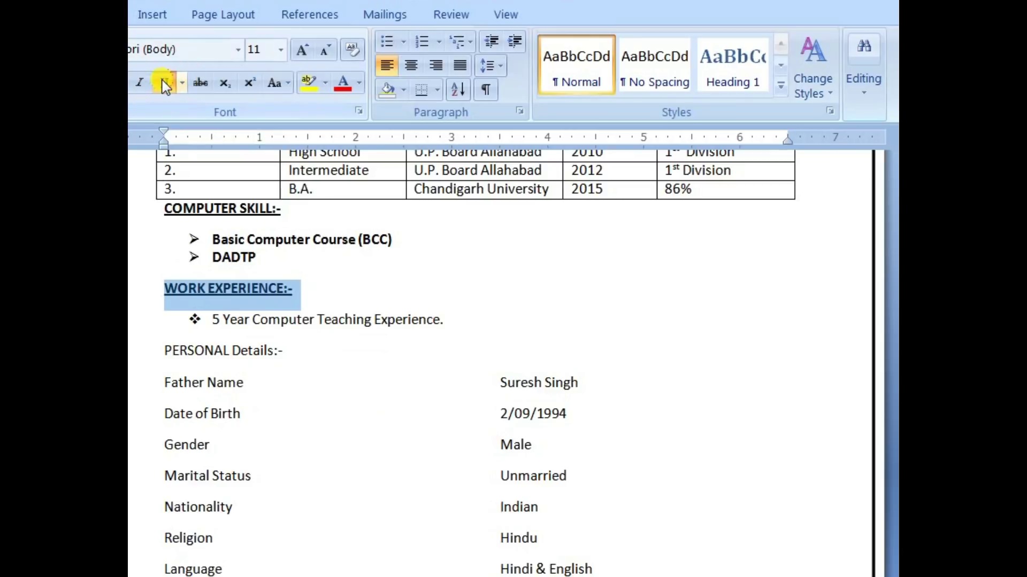
left_click(246, 320)
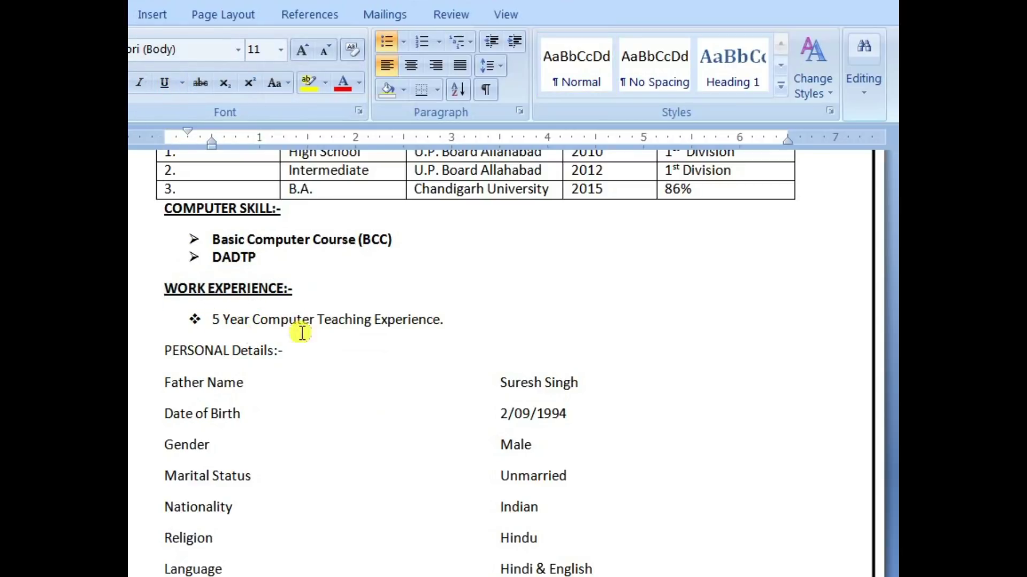
scroll(327, 336, "down", 1)
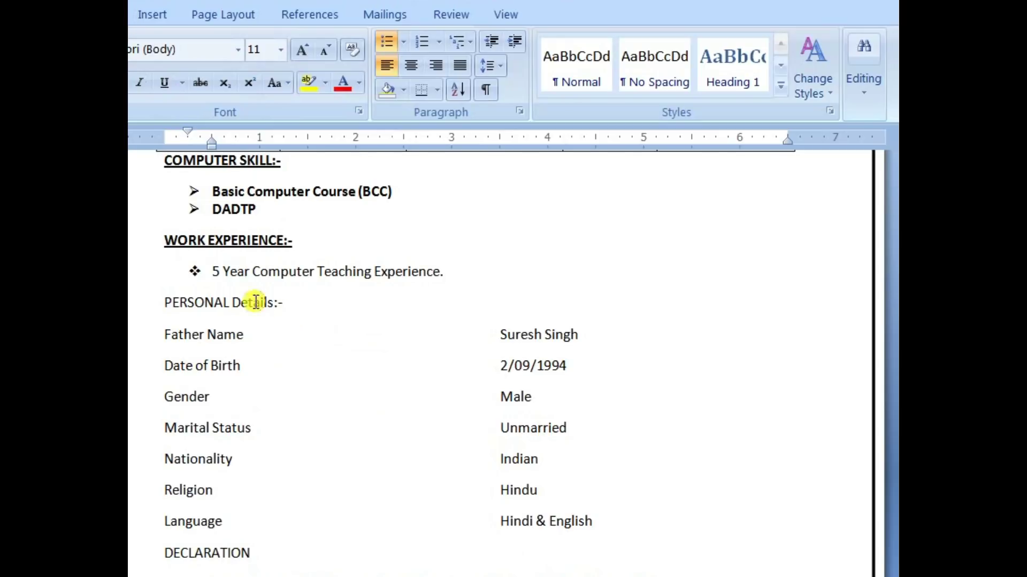
Make the Personal Details heading uppercase PERSONAL DETAILS:-, bold and underlined
left_click_drag(166, 305, 301, 310)
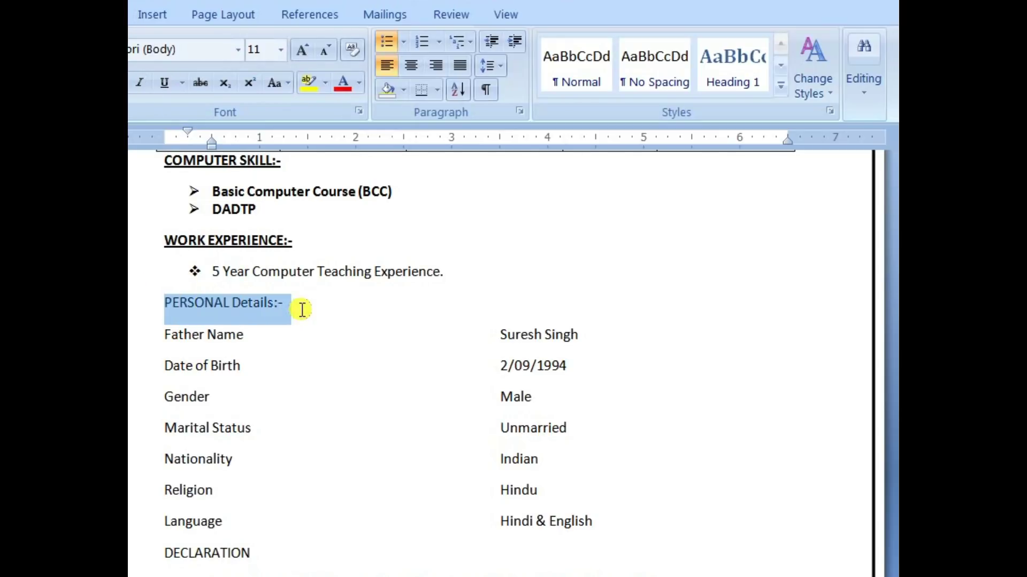
left_click(274, 84)
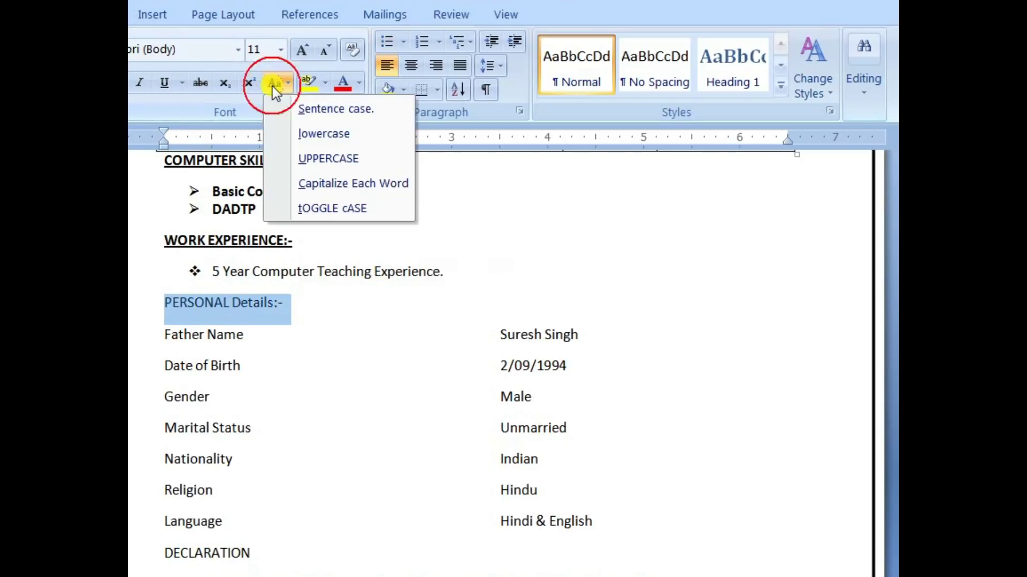
left_click(314, 158)
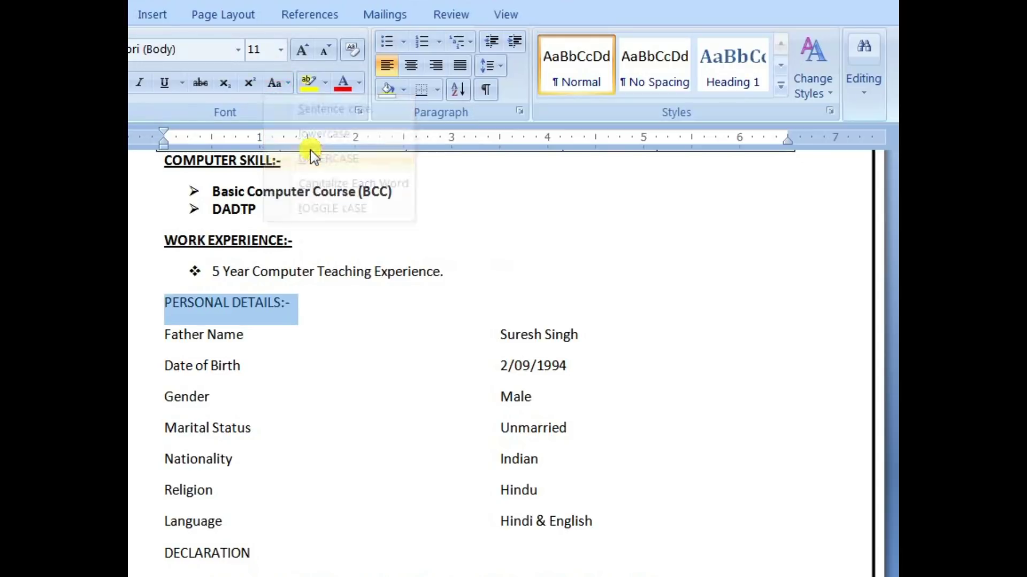
left_click(137, 83)
left_click(164, 83)
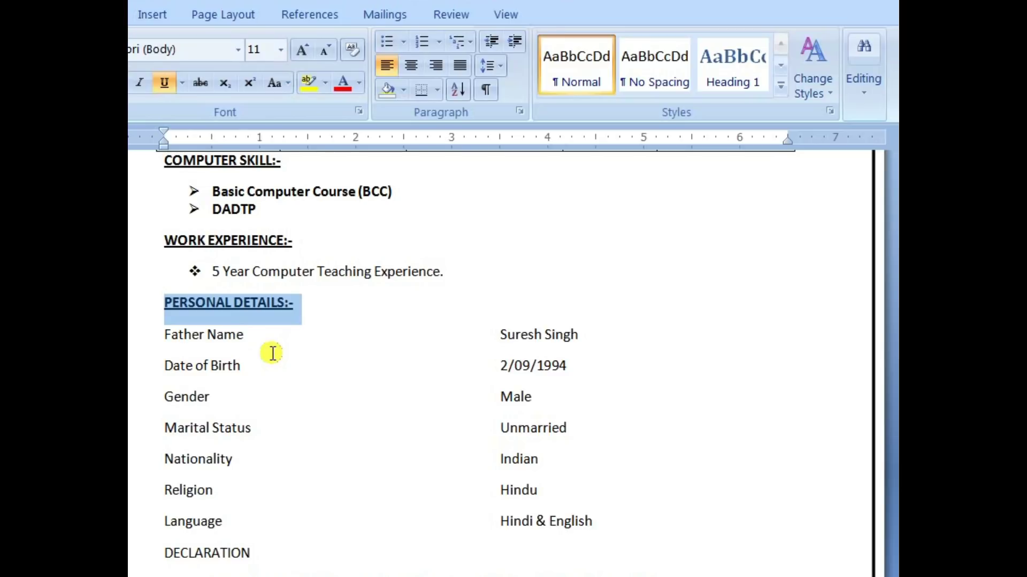
left_click(212, 365)
scroll(210, 374, "down", 1)
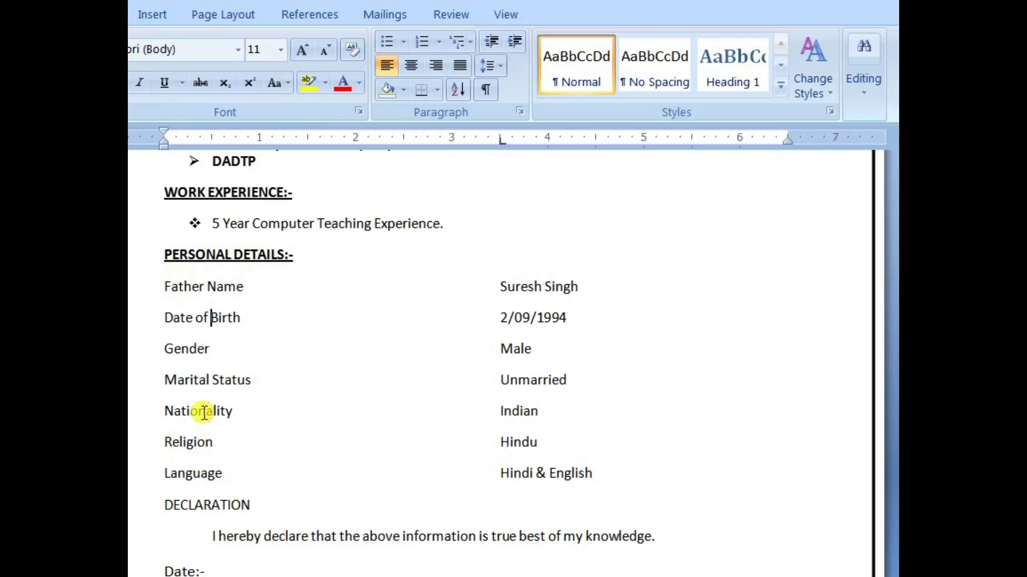
Bold the Father Name, Date of Birth and Gender labels
left_click_drag(160, 287, 243, 287)
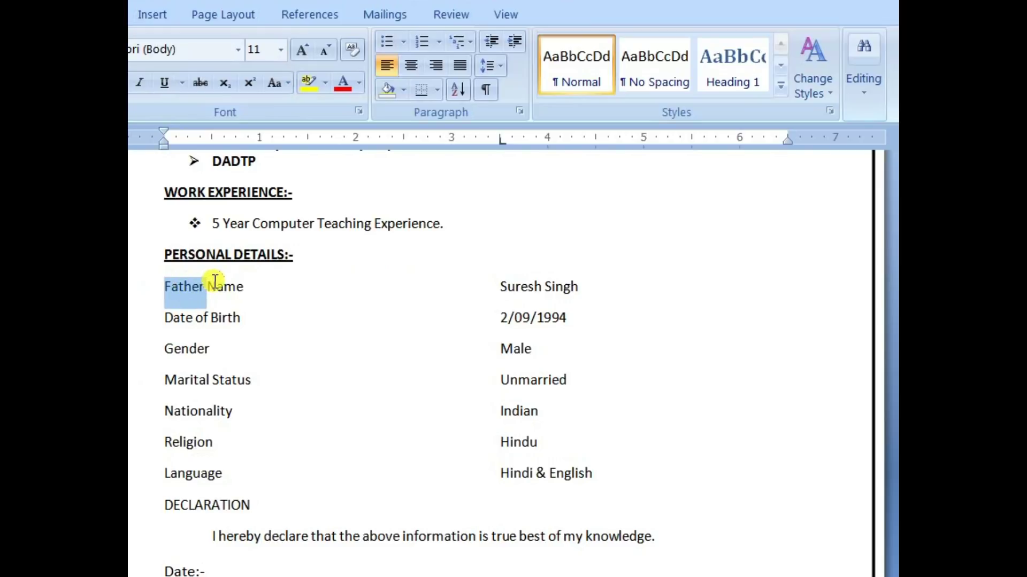
left_click(132, 83)
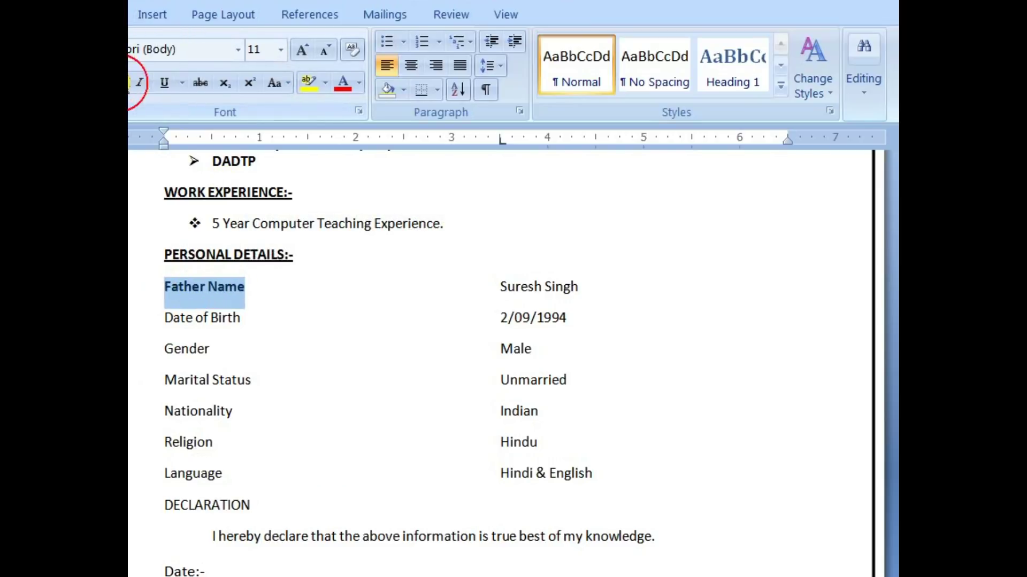
left_click(192, 320)
left_click_drag(165, 320, 241, 319)
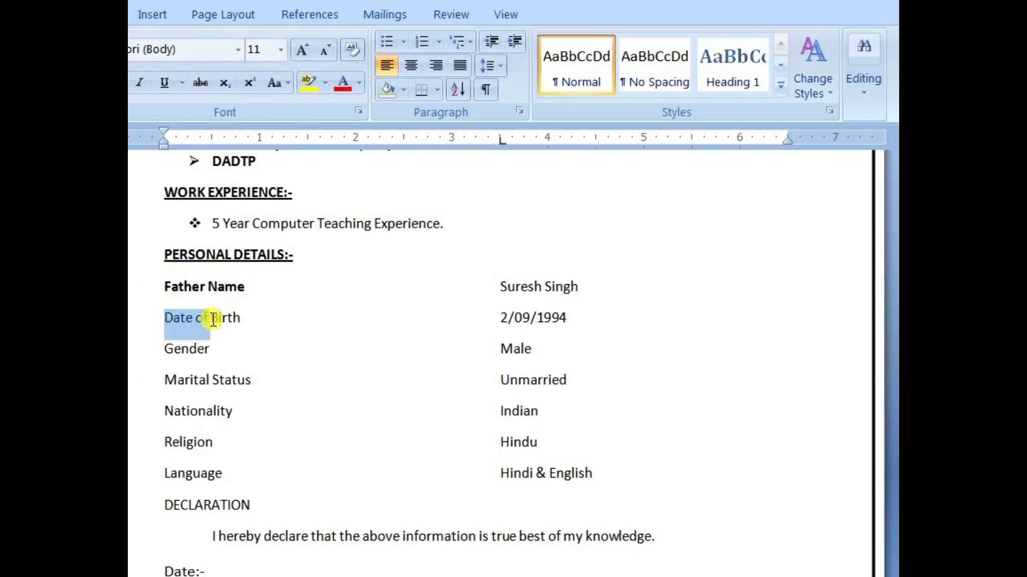
left_click(134, 83)
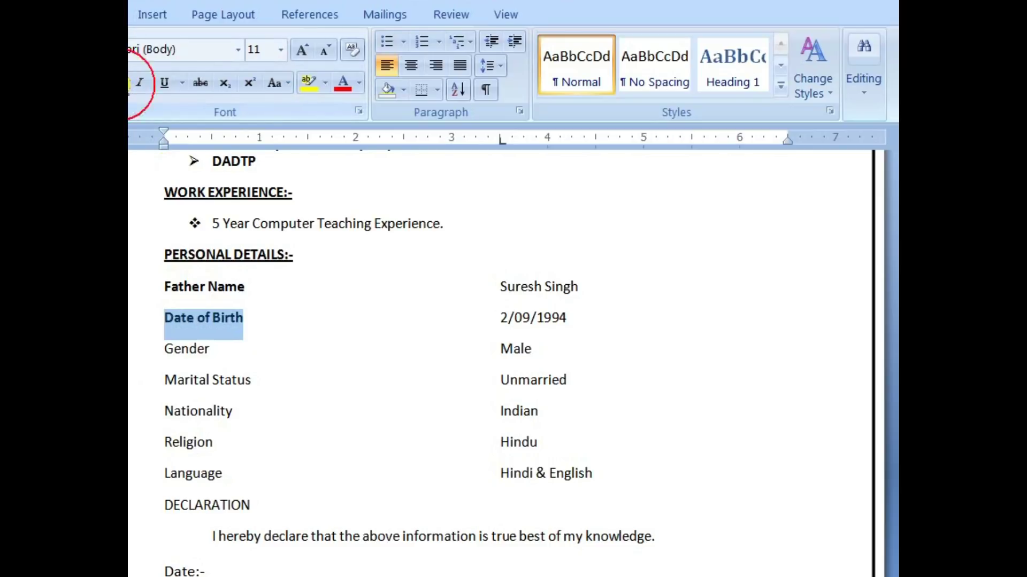
left_click(167, 350)
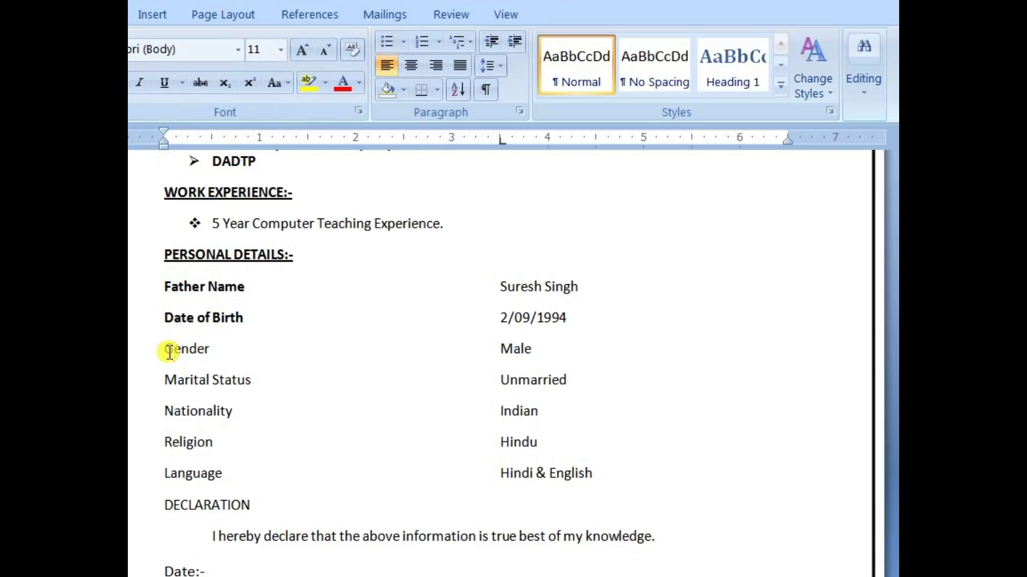
left_click_drag(167, 350, 211, 350)
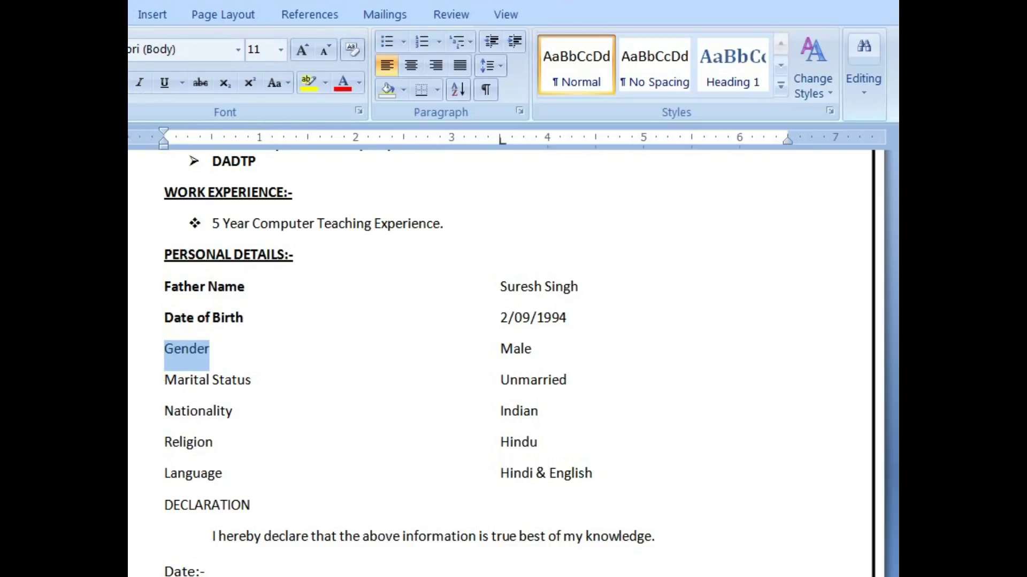
left_click(129, 83)
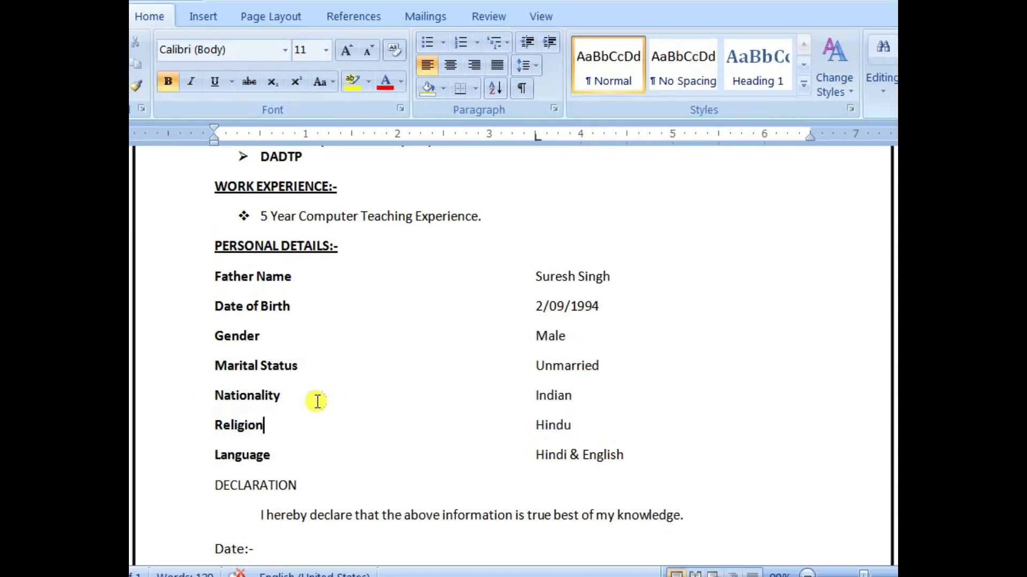
Make the DECLARATION heading bold and underlined
scroll(317, 401, "down", 1)
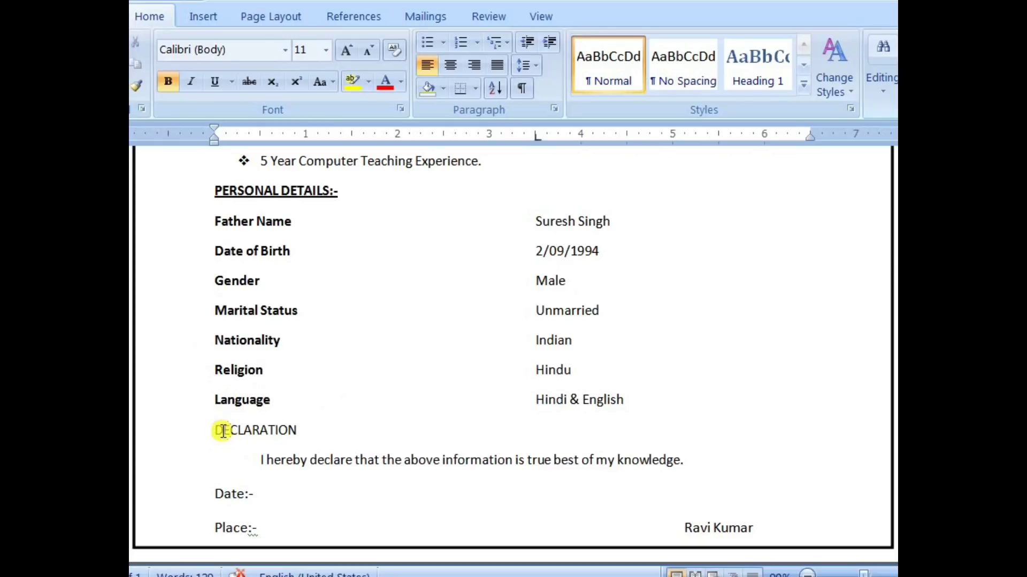
left_click_drag(215, 430, 305, 428)
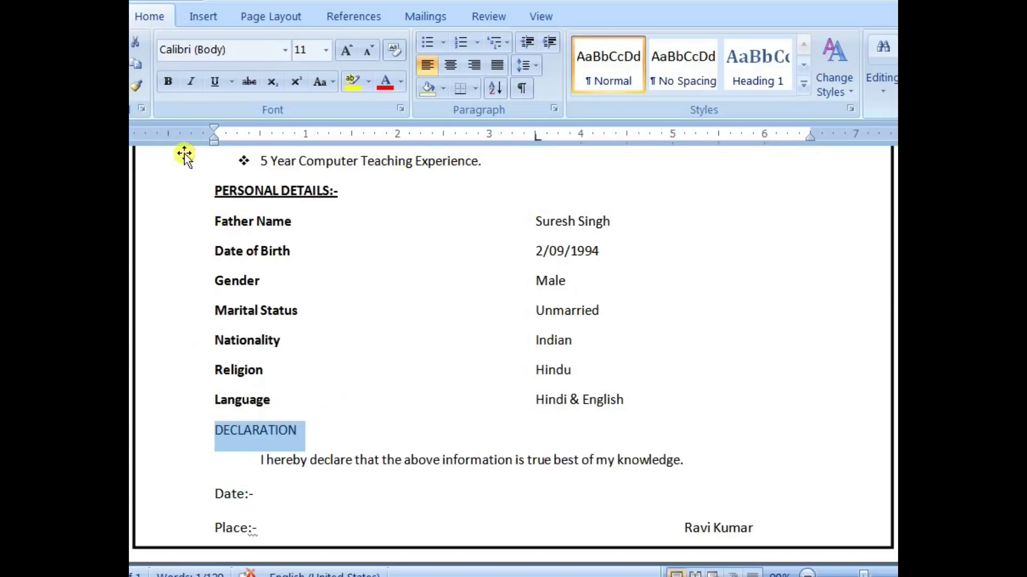
left_click(167, 81)
left_click(222, 82)
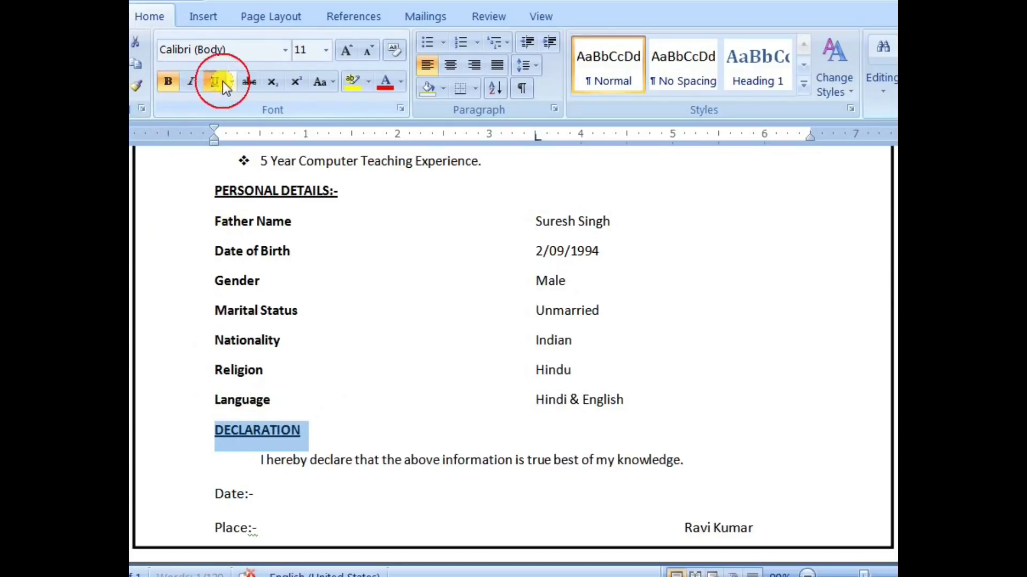
left_click(309, 473)
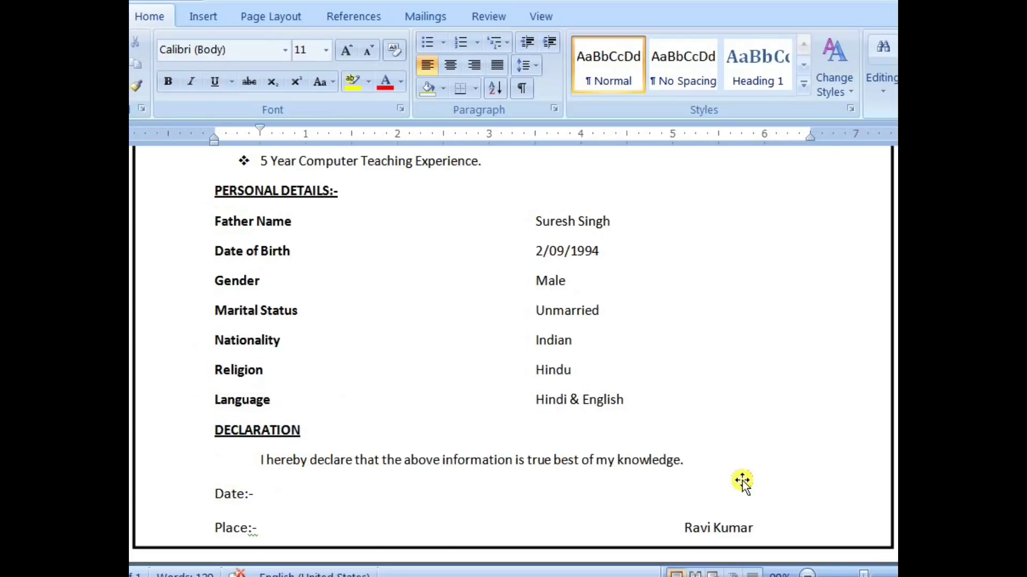
scroll(799, 373, "up", 3)
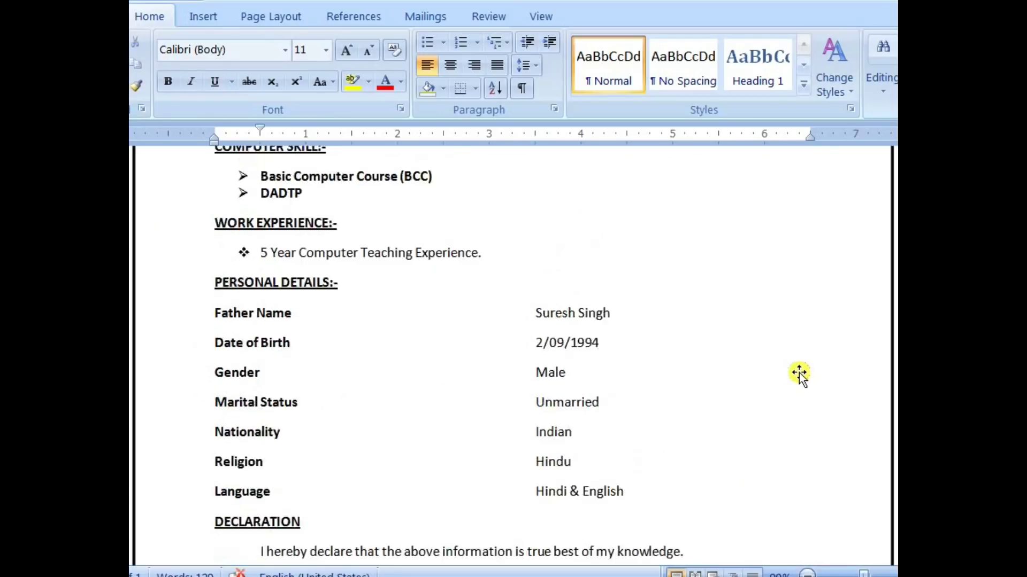
scroll(799, 374, "up", 3)
scroll(799, 374, "up", 6)
scroll(805, 362, "down", 3)
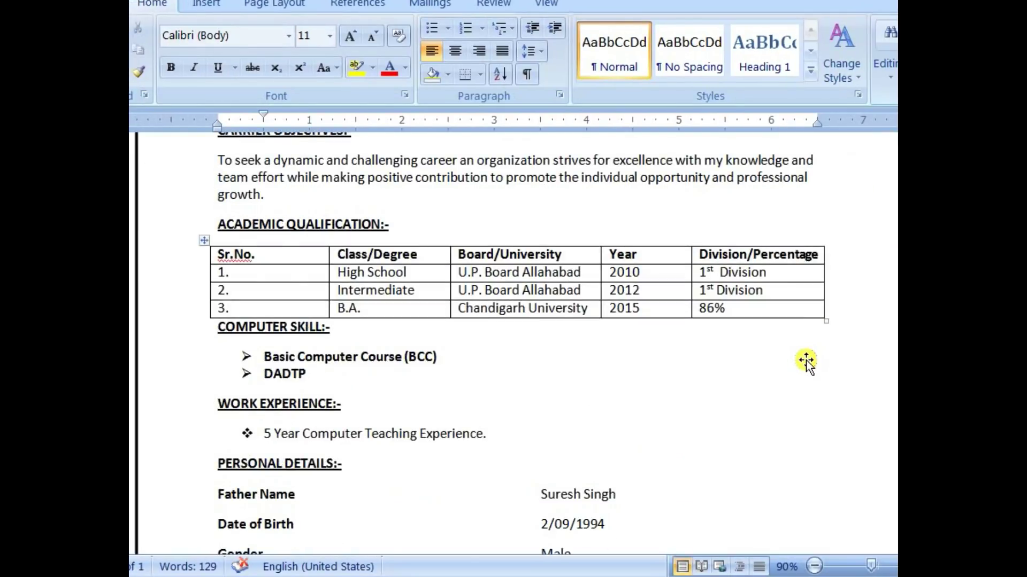
scroll(806, 362, "down", 6)
scroll(805, 362, "up", 3)
scroll(806, 362, "up", 5)
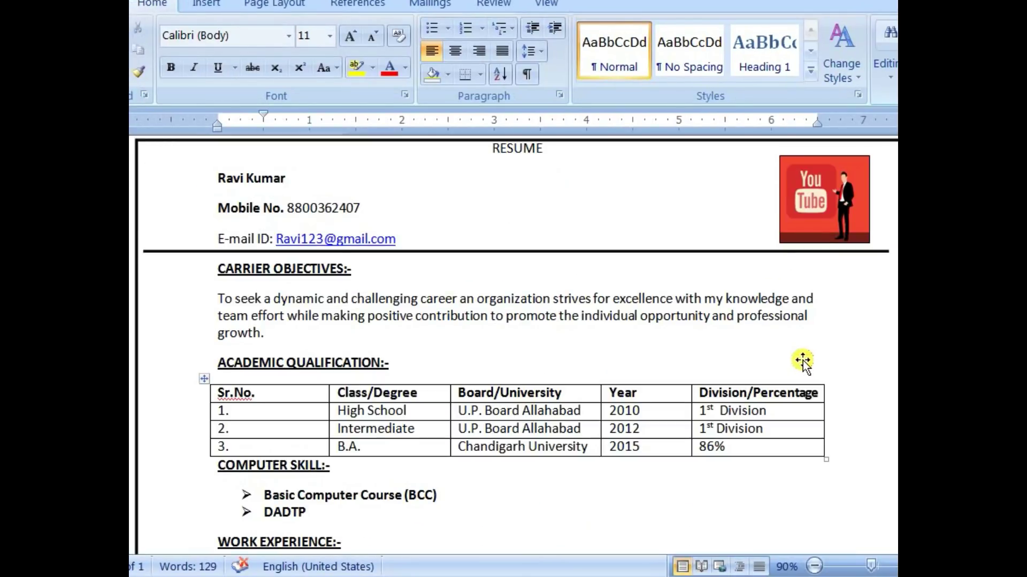